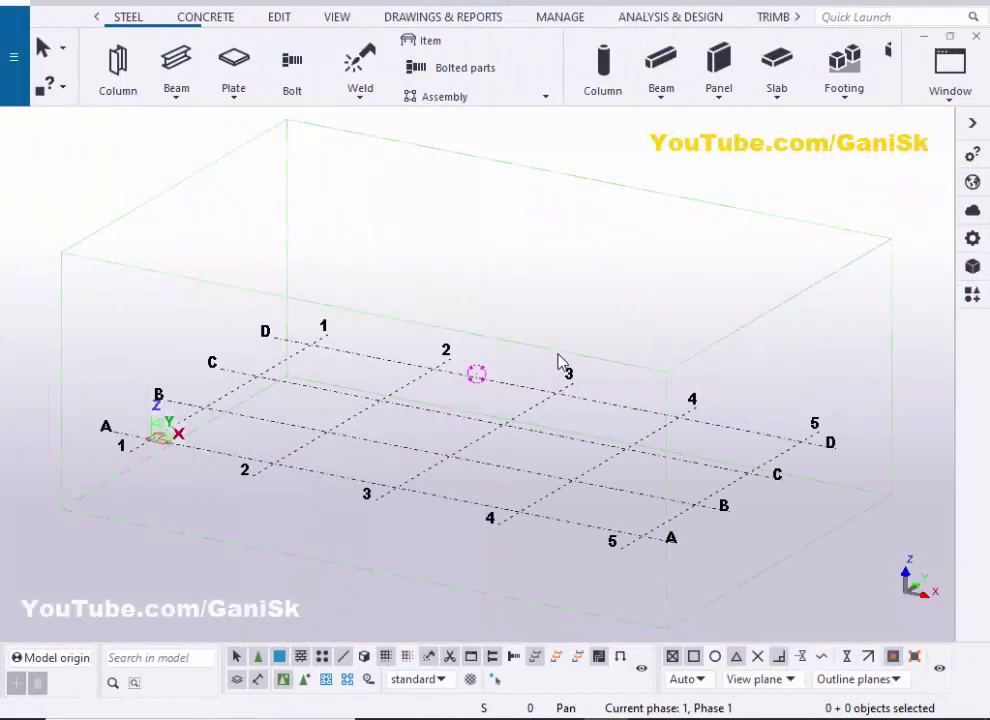
- Model a steel beam along grid line B from grid line 2 to grid line 3
click(176, 58)
scroll(385, 400, up, 5)
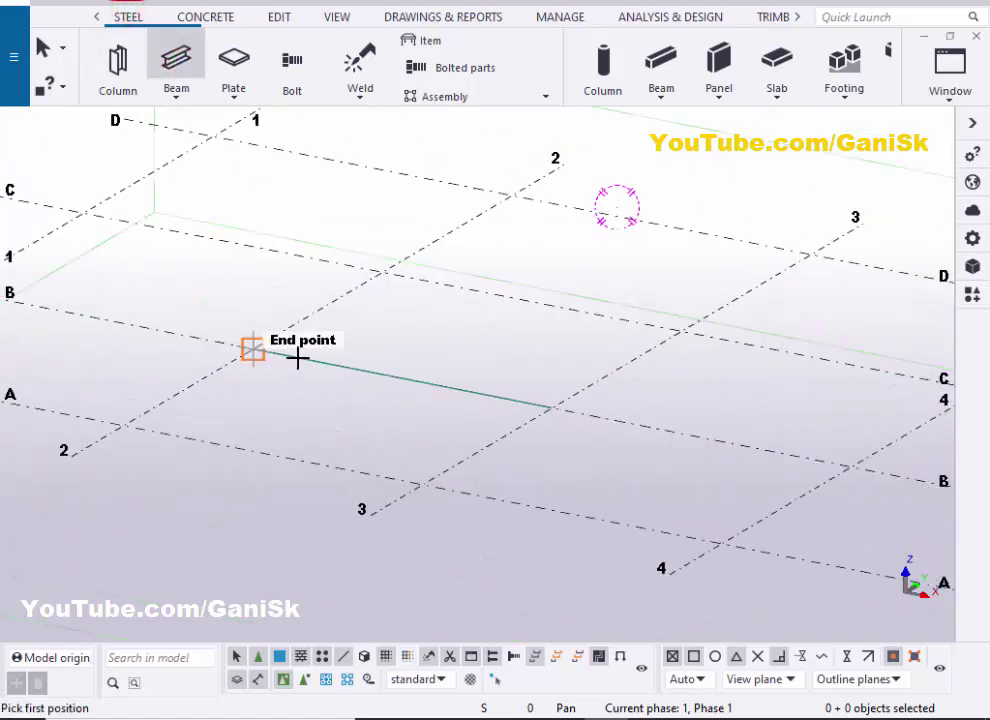
click(253, 349)
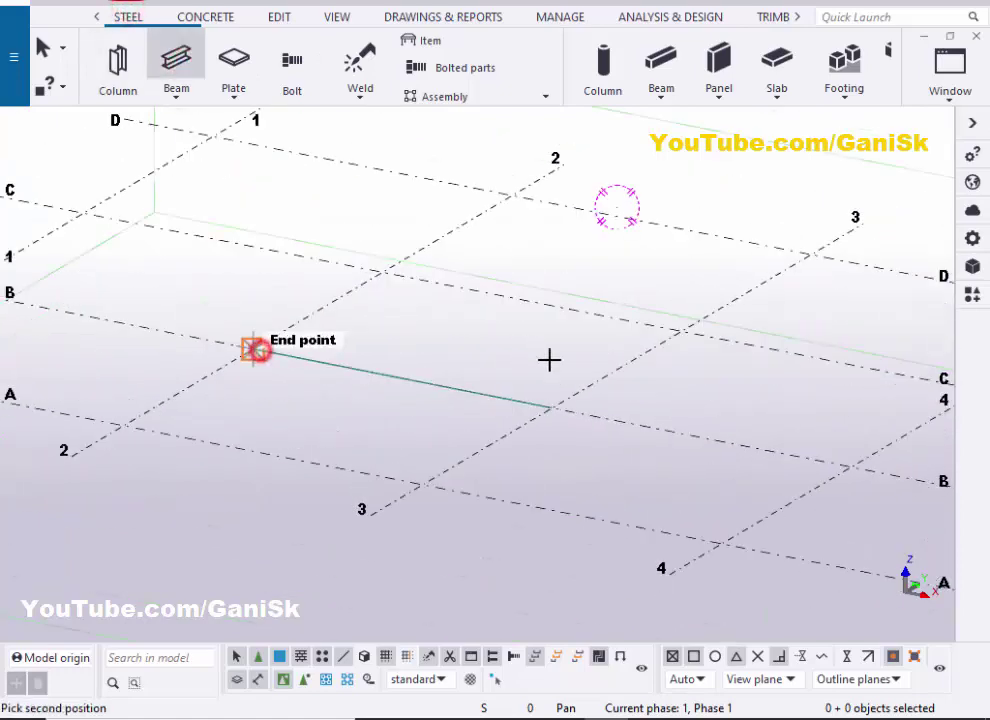
click(553, 412)
scroll(541, 409, up, 4)
scroll(522, 390, down, 2)
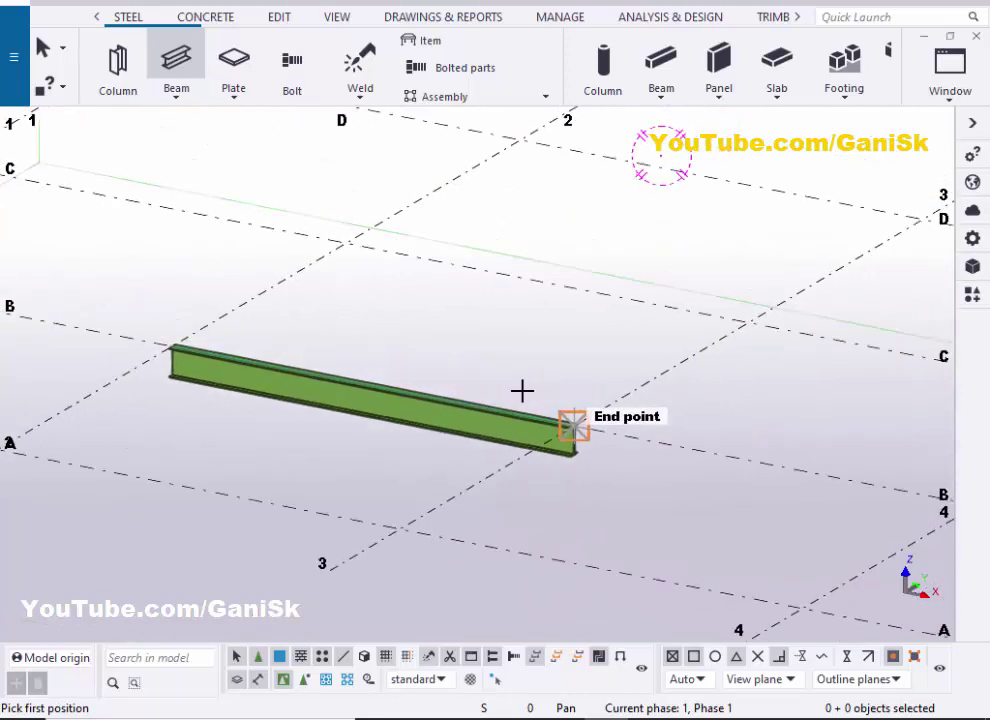
right_click(537, 282)
click(550, 291)
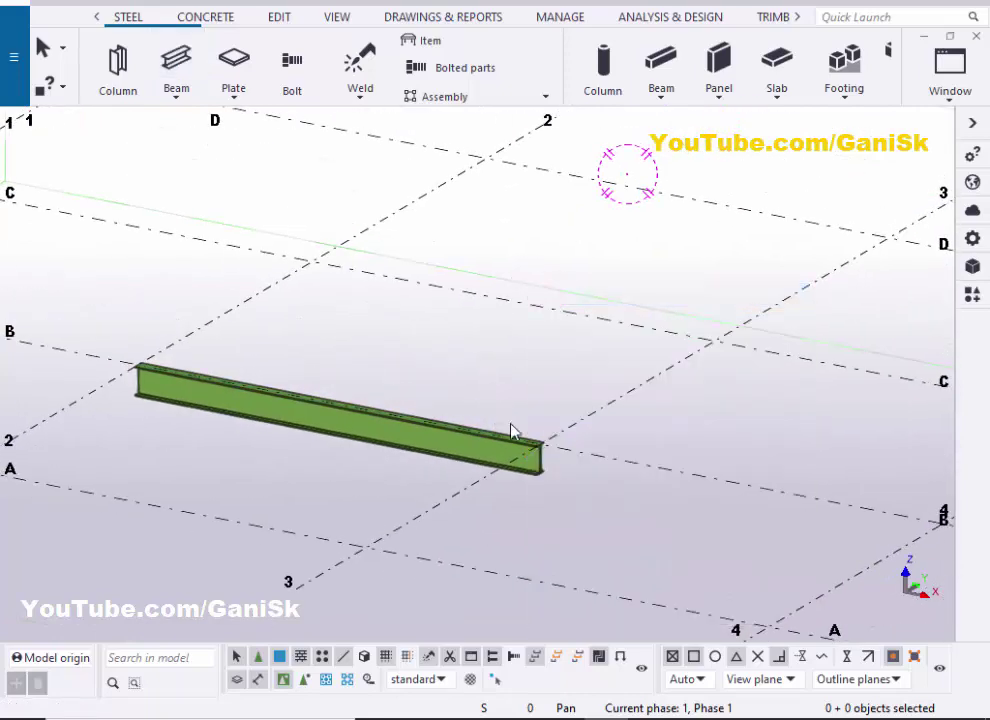
- Set the steel beam's at-depth position to Front and apply the change to the model
scroll(512, 430, down, 2)
scroll(566, 460, up, 5)
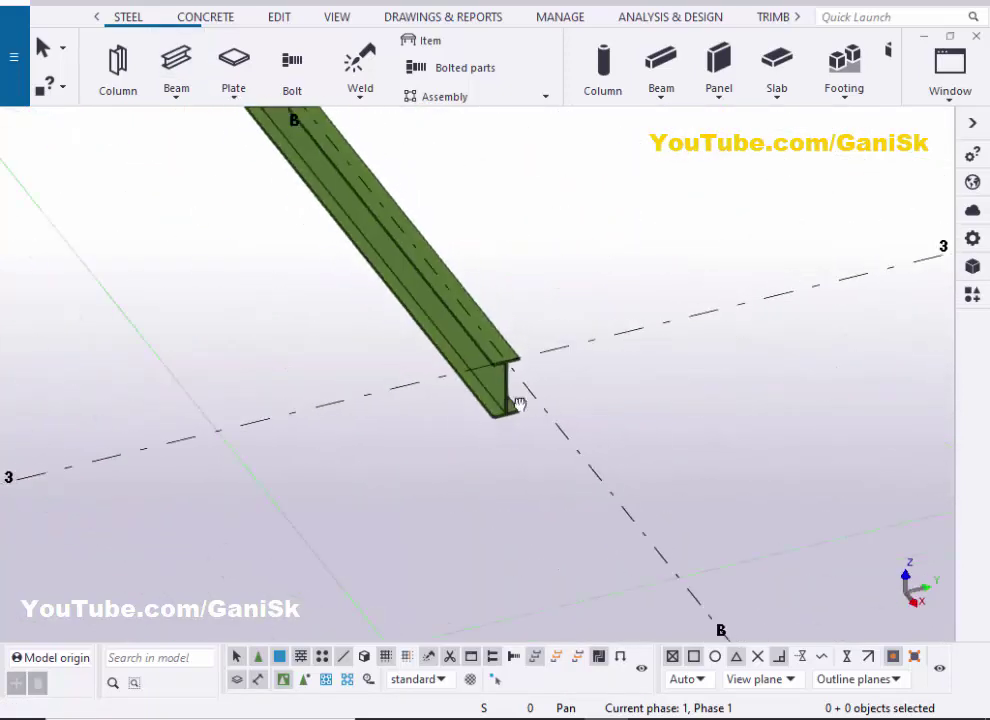
middle_drag(519, 403, 553, 409)
scroll(530, 428, up, 1)
double_click(536, 420)
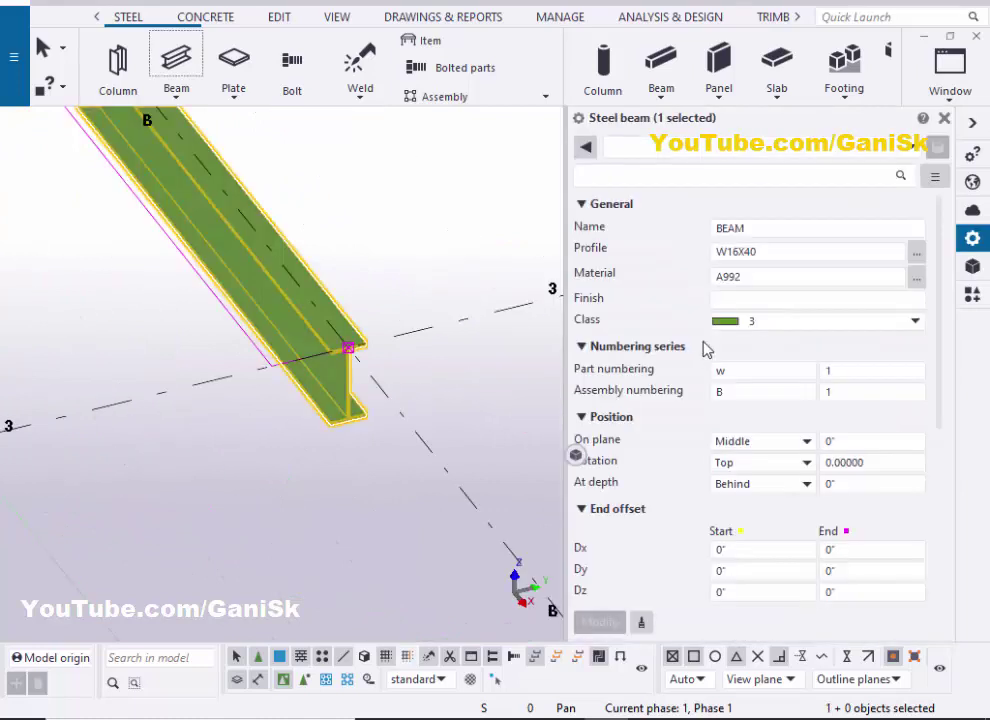
scroll(704, 348, down, 2)
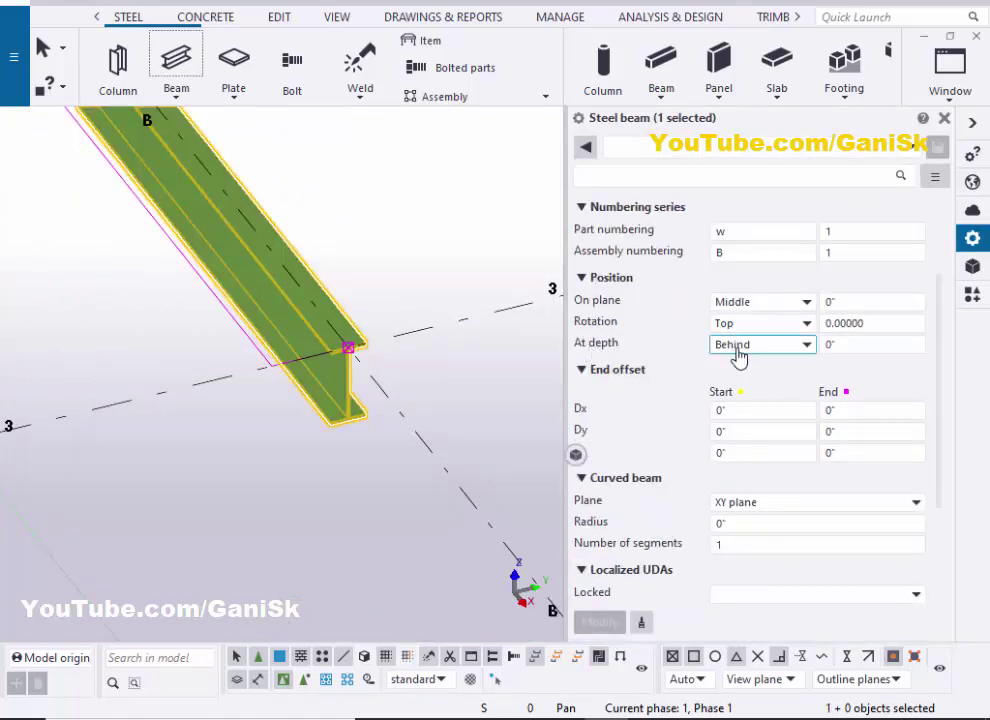
click(738, 346)
click(747, 381)
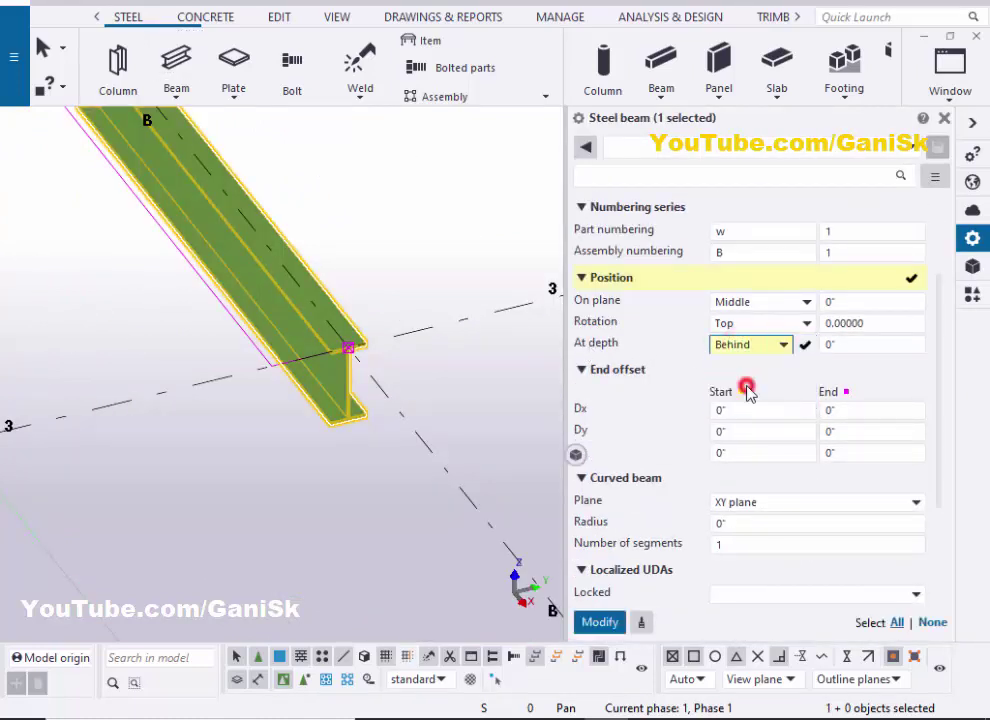
click(601, 620)
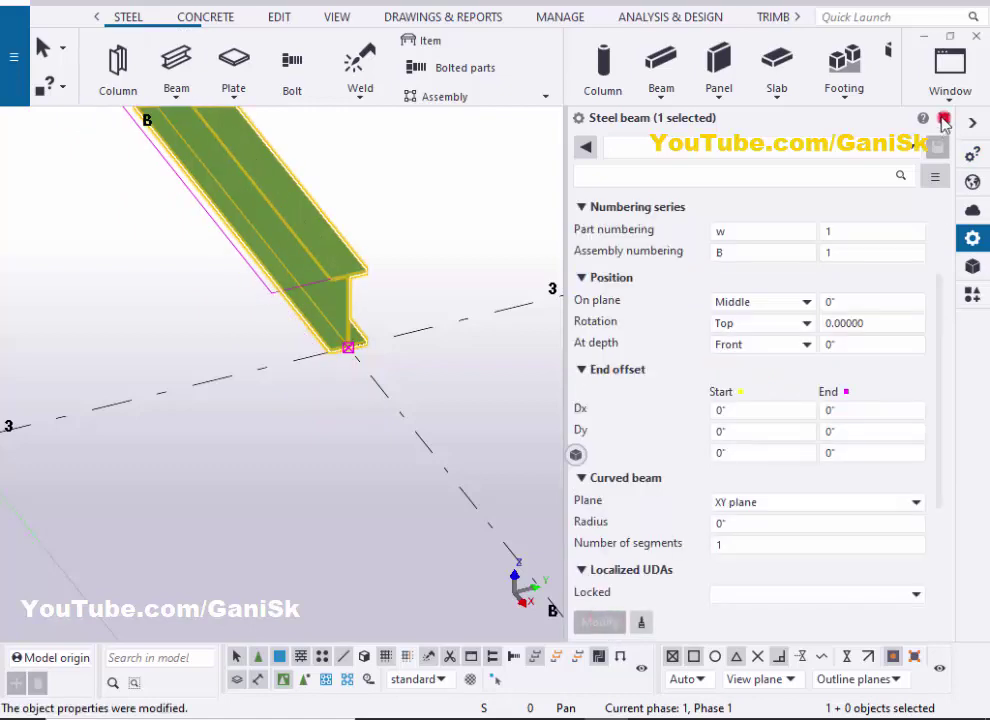
click(944, 119)
- Clear the beam selection and search the applications and components catalog for "beam bearing plate"
scroll(515, 370, down, 6)
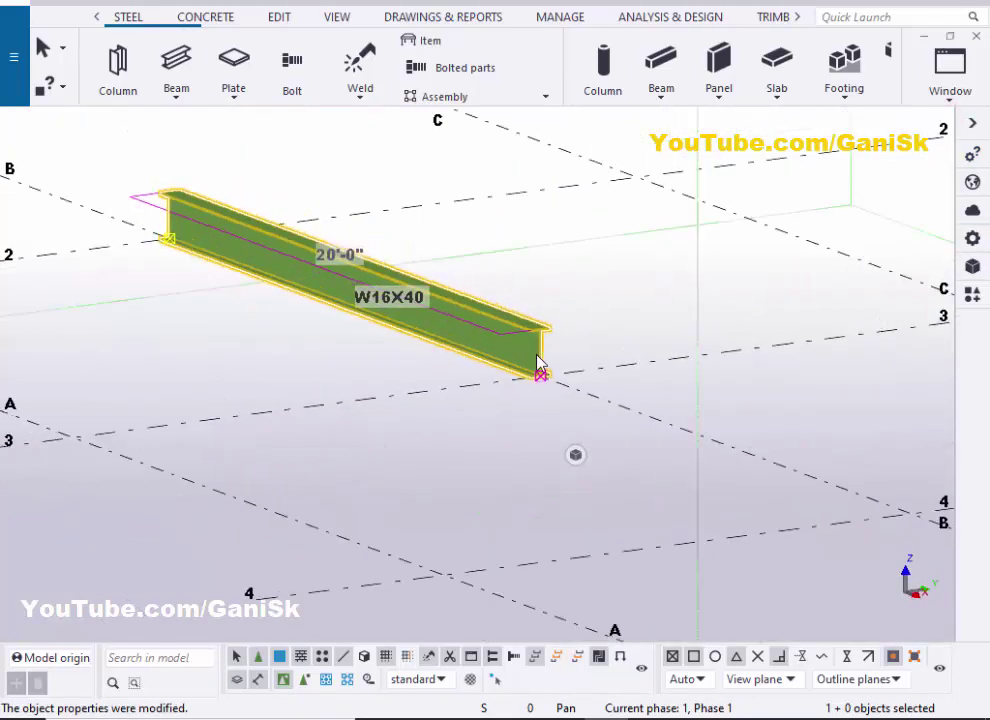
scroll(540, 370, up, 6)
scroll(554, 433, down, 5)
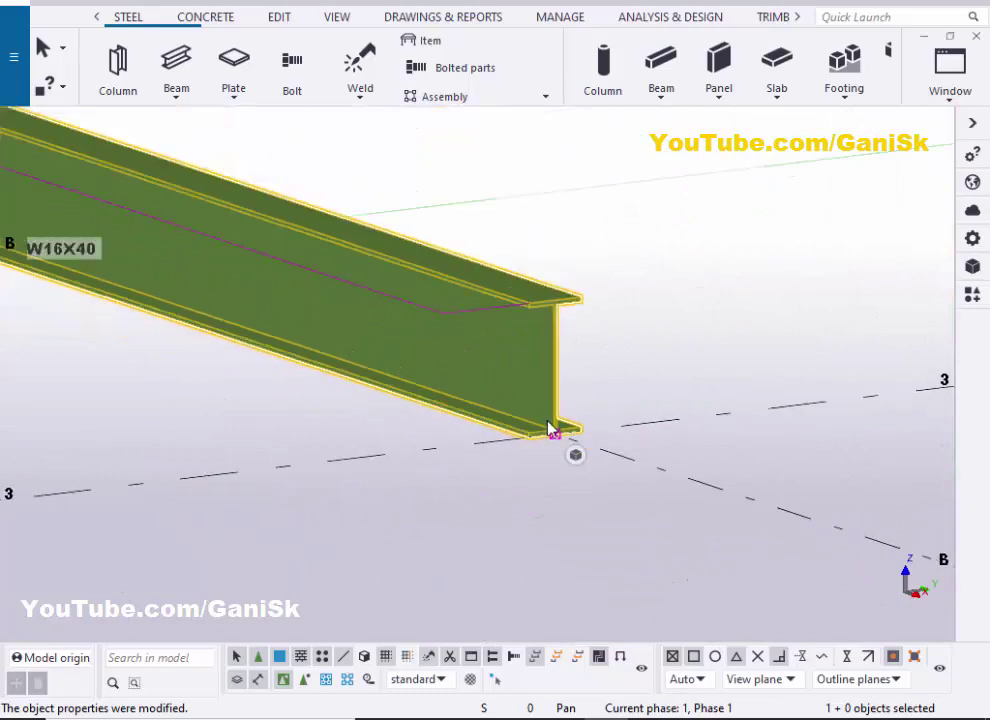
click(623, 344)
scroll(623, 344, down, 3)
ctrl+middle_drag(583, 400, 540, 407)
scroll(560, 380, up, 4)
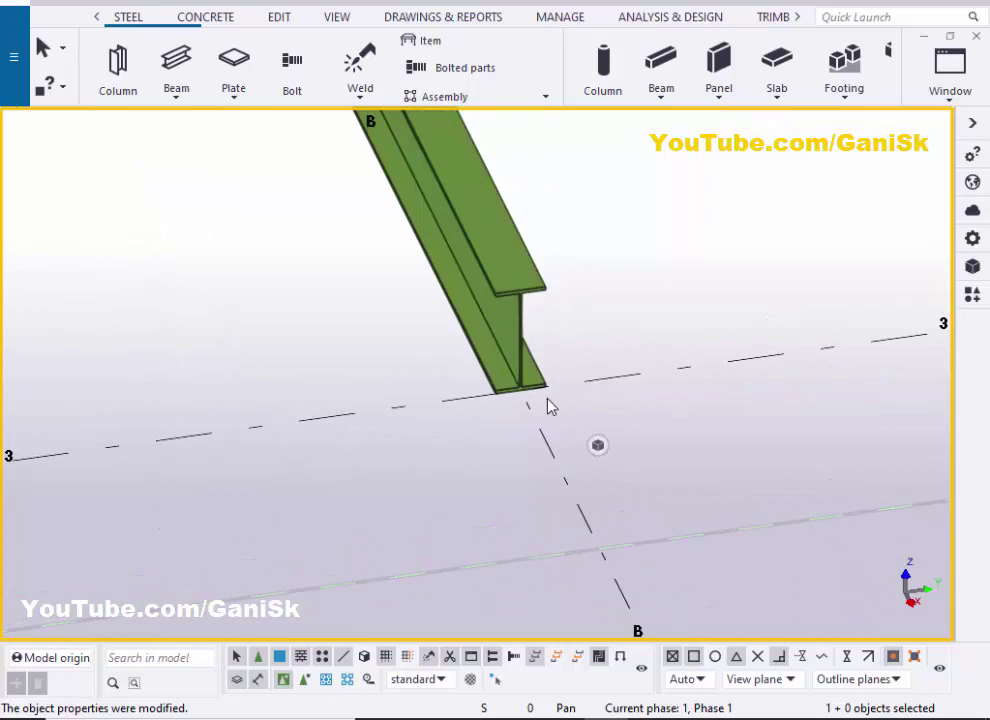
click(970, 299)
click(725, 210)
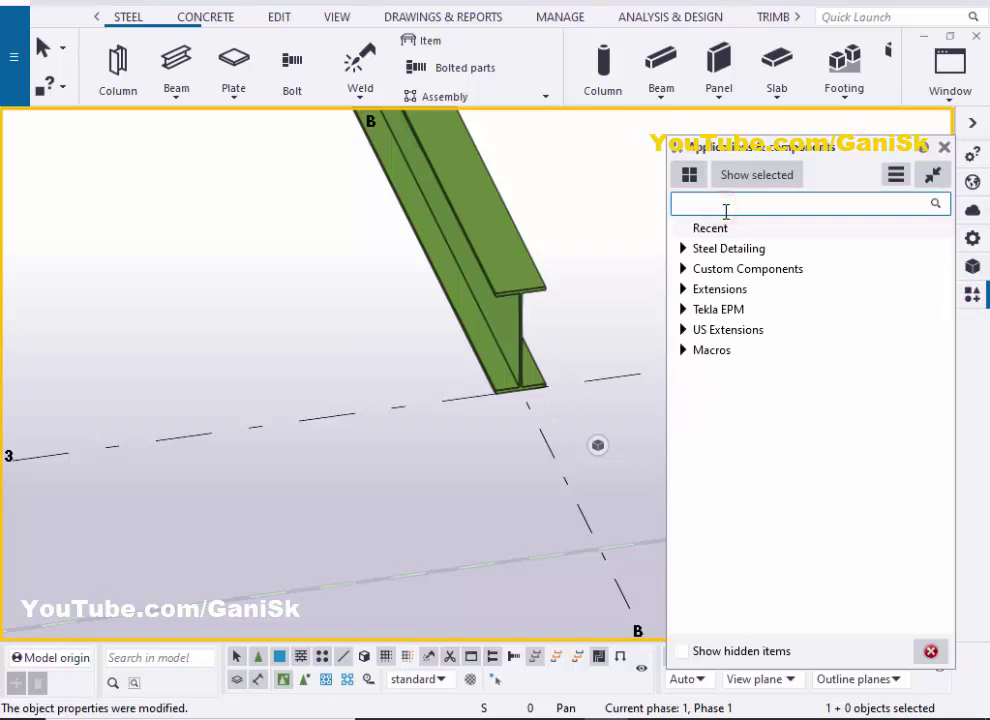
text(beam)
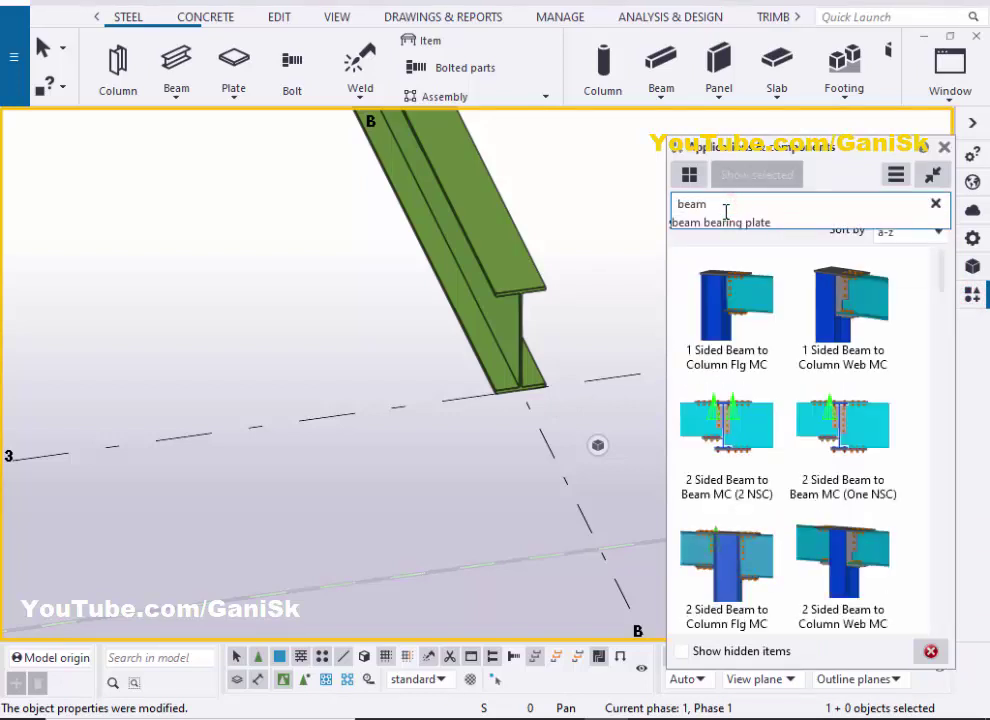
click(728, 224)
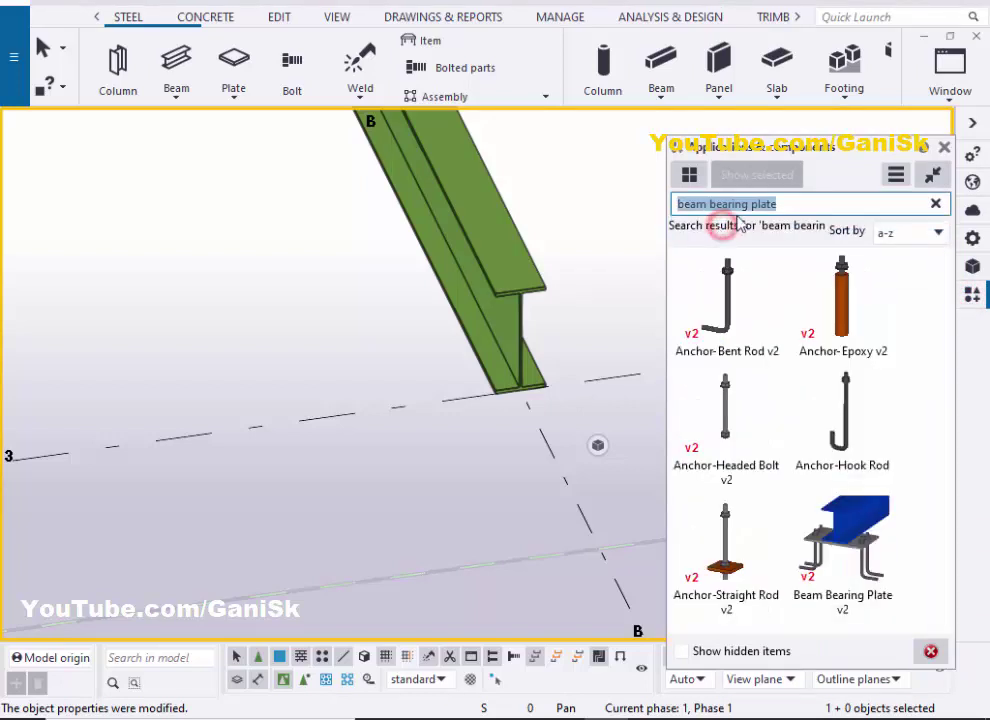
click(787, 202)
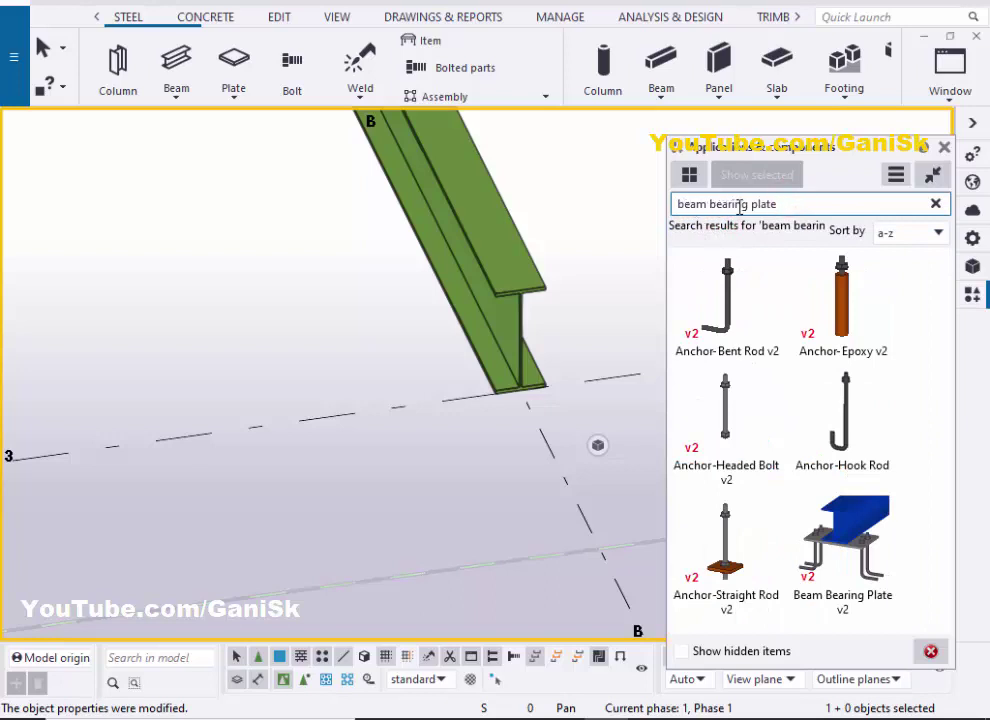
- Apply the Beam Bearing Plate v2 component to the beam at its end on grid intersection B-3
click(851, 520)
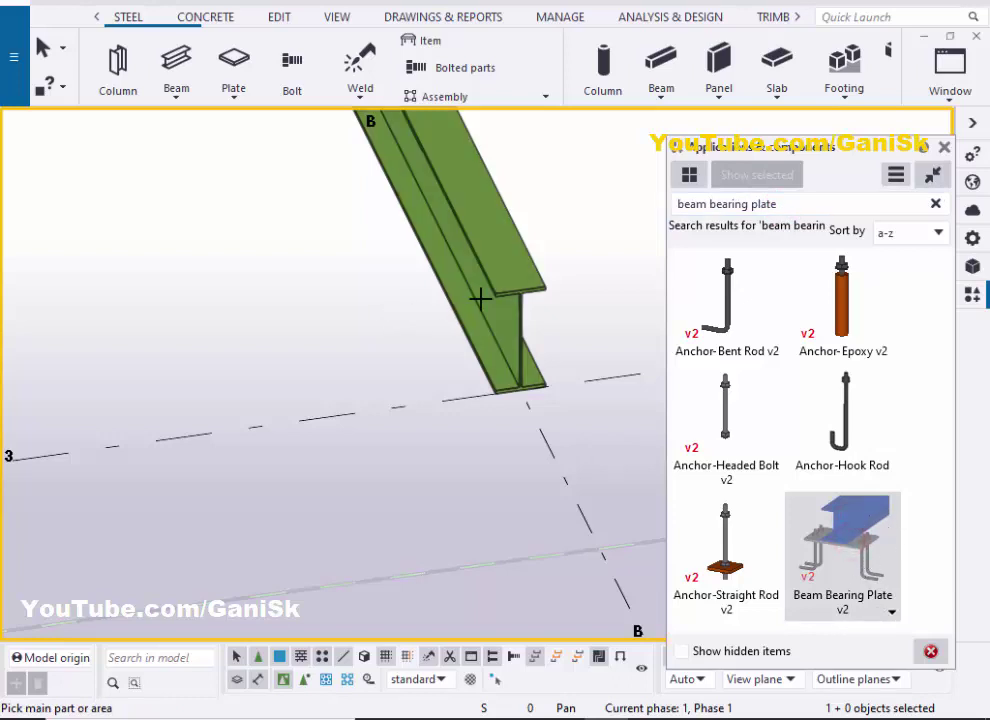
click(497, 269)
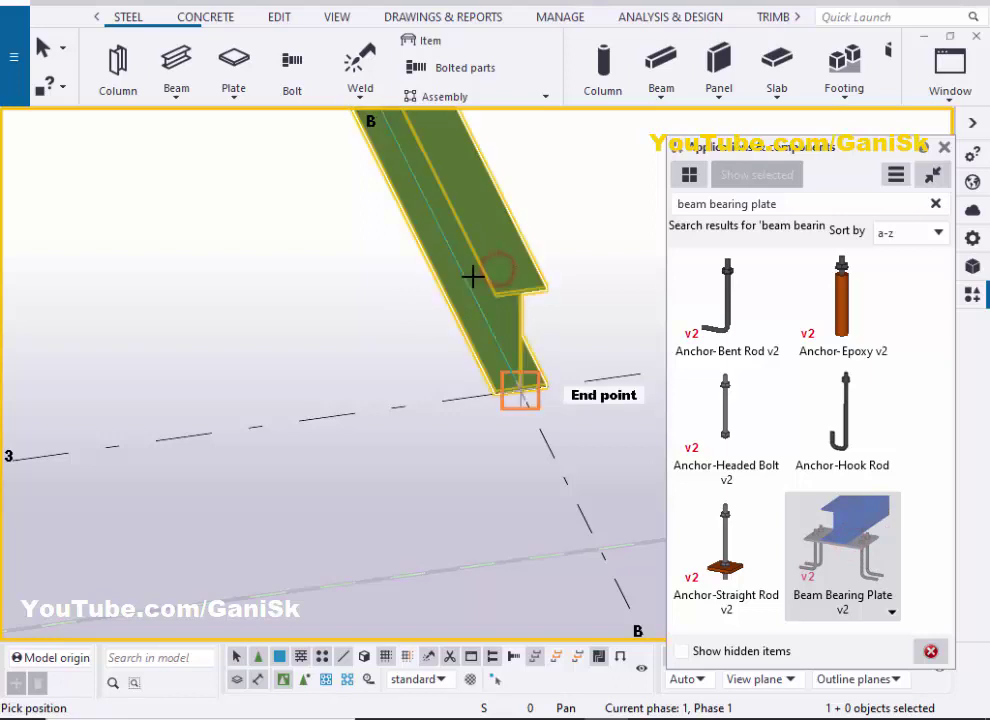
scroll(473, 276, down, 2)
scroll(506, 352, up, 4)
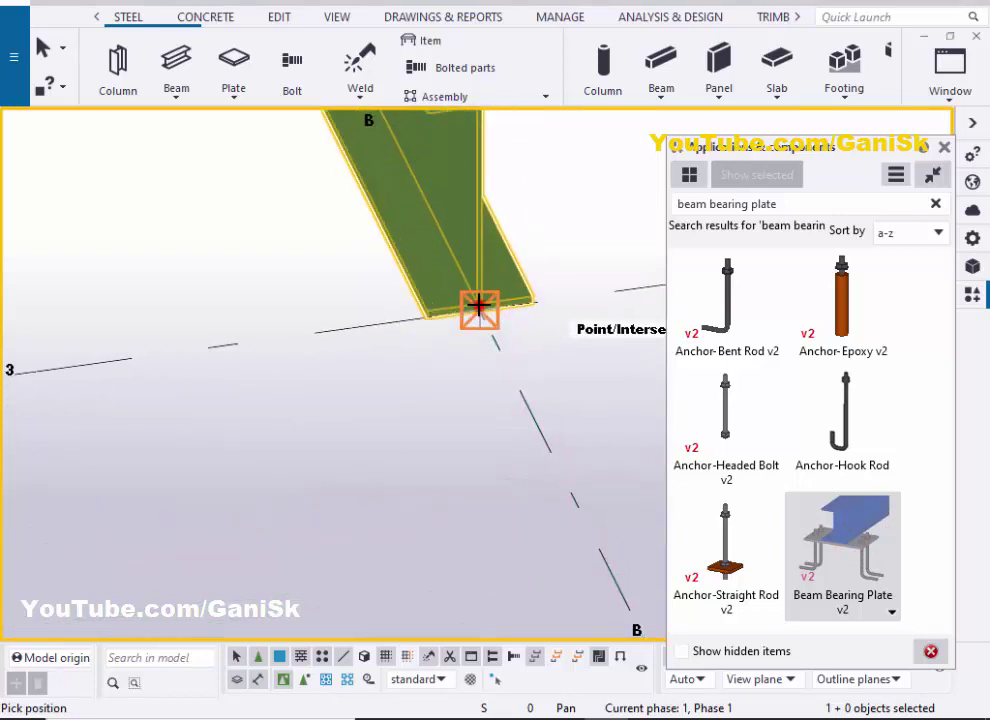
click(478, 312)
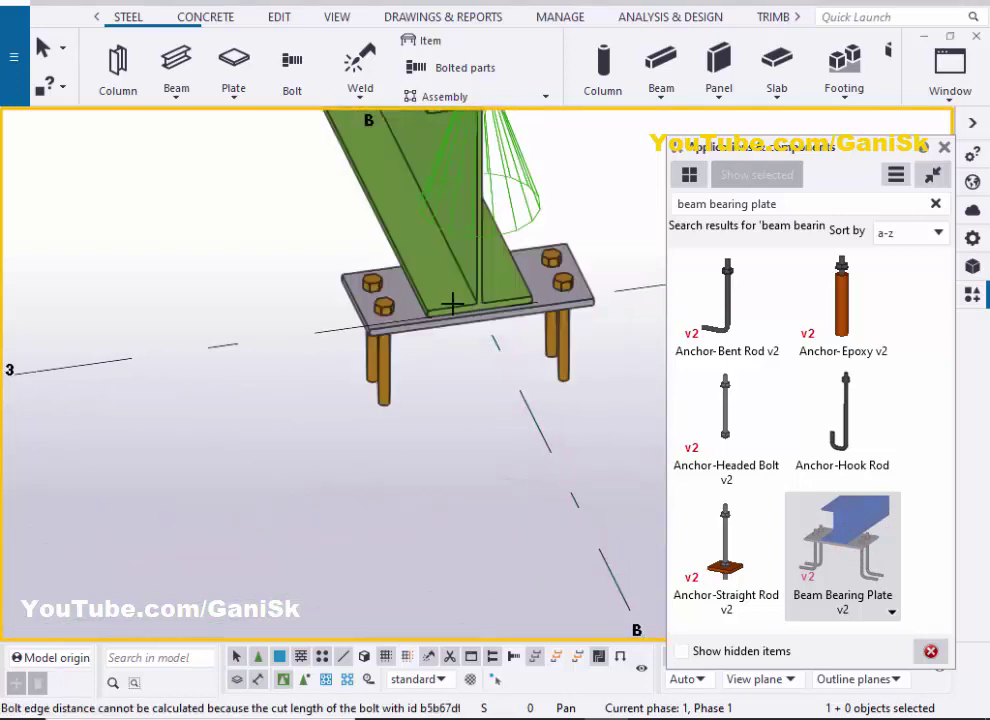
ctrl+middle_drag(453, 298, 646, 261)
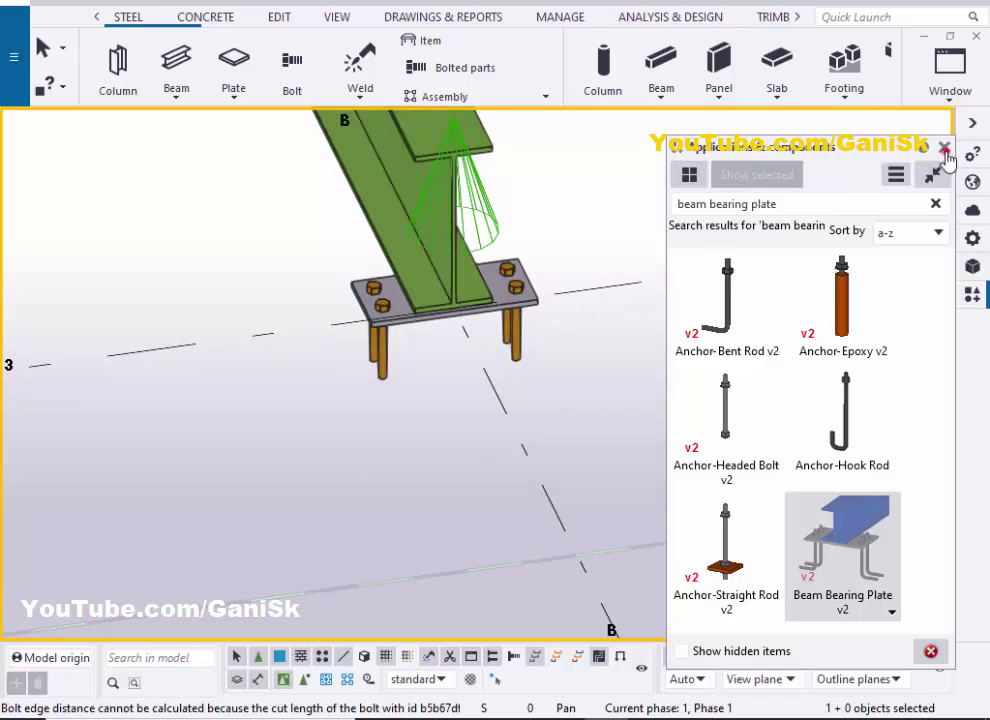
click(945, 150)
right_click(723, 159)
click(736, 166)
click(765, 207)
right_click(673, 154)
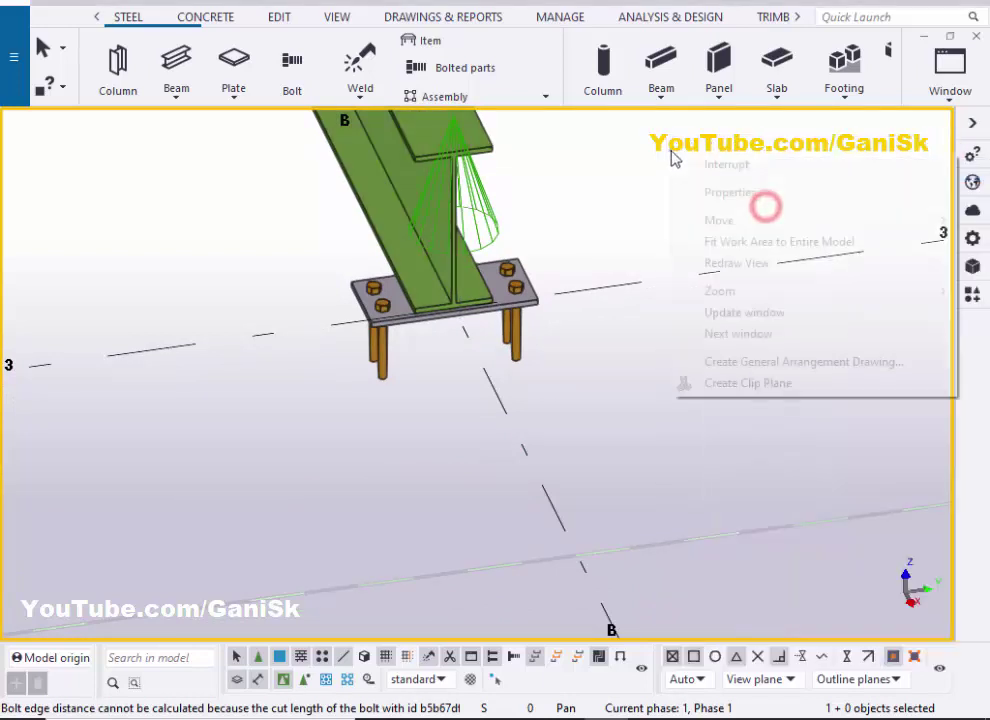
click(725, 262)
- Set the view's rotation point at the beam's bearing end and examine the plate and anchors from several angles
scroll(553, 298, down, 3)
scroll(600, 300, up, 2)
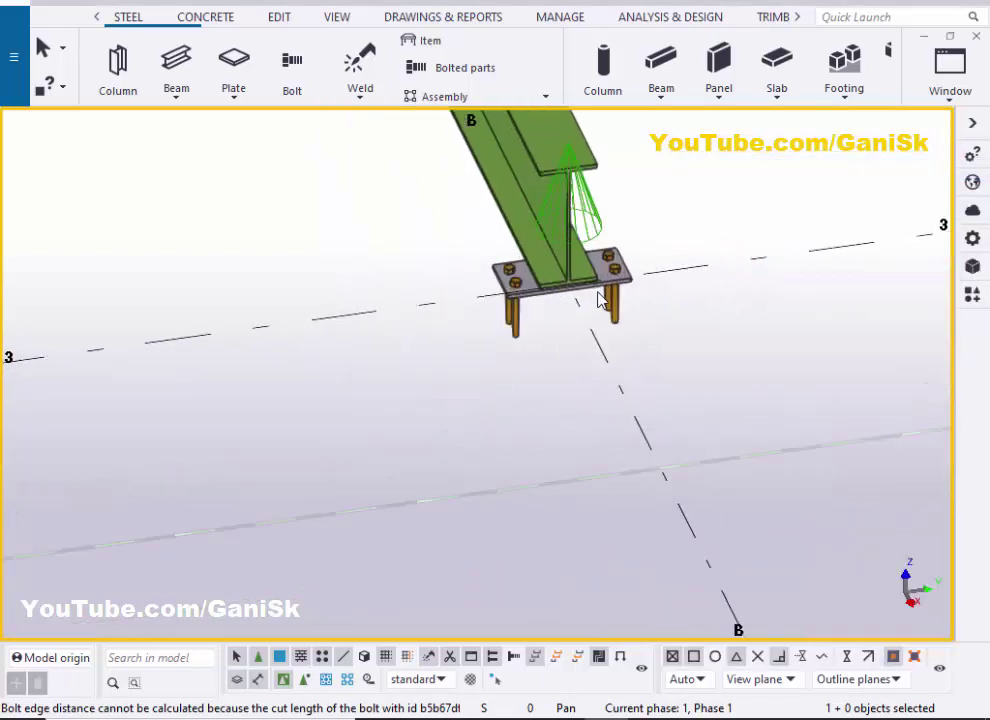
key(v)
scroll(560, 275, up, 3)
click(557, 267)
scroll(558, 267, down, 4)
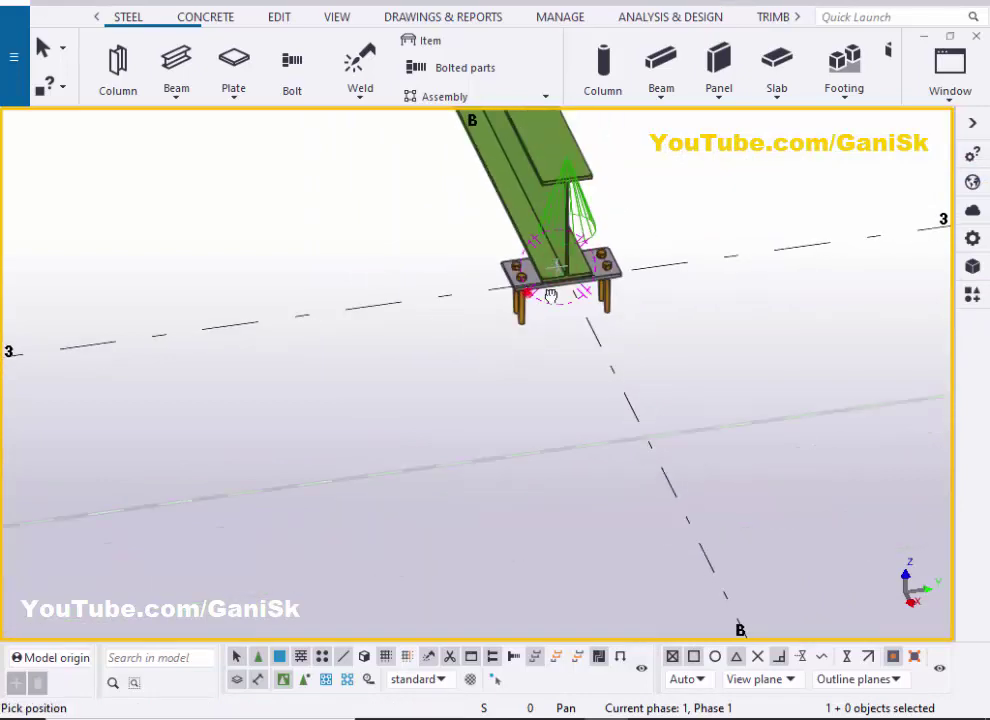
ctrl+middle_drag(551, 295, 706, 285)
scroll(537, 283, up, 4)
ctrl+middle_drag(646, 238, 592, 143)
right_click(592, 143)
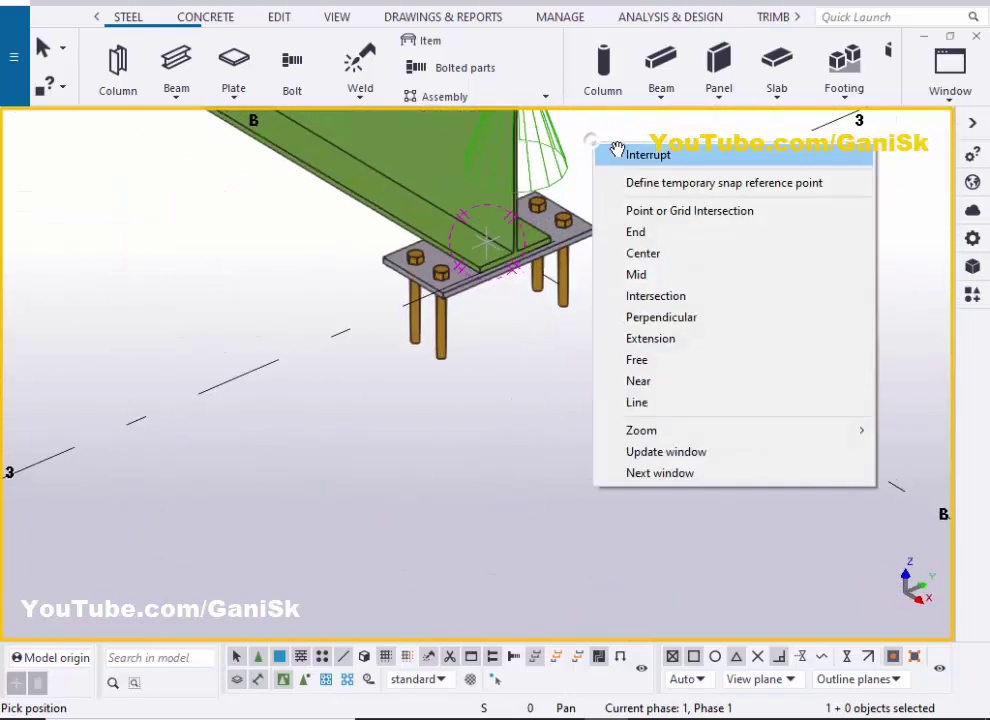
click(617, 153)
scroll(619, 223, down, 3)
scroll(570, 325, up, 5)
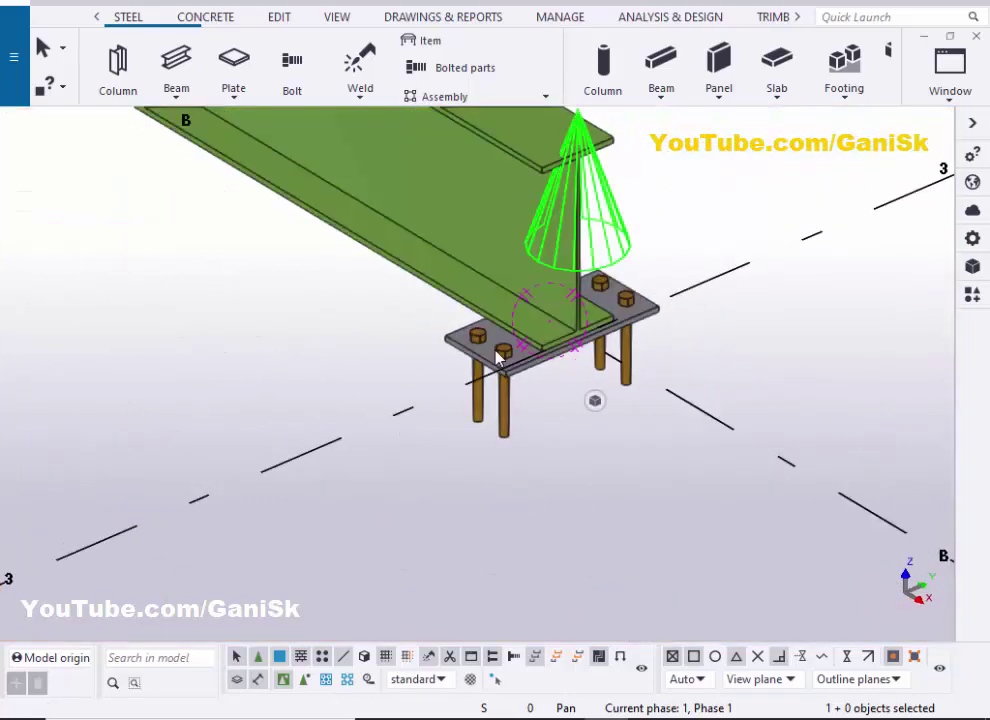
- Open the bearing plate component's properties and arrange the dialog beside a close-up of the plate in the model
double_click(497, 356)
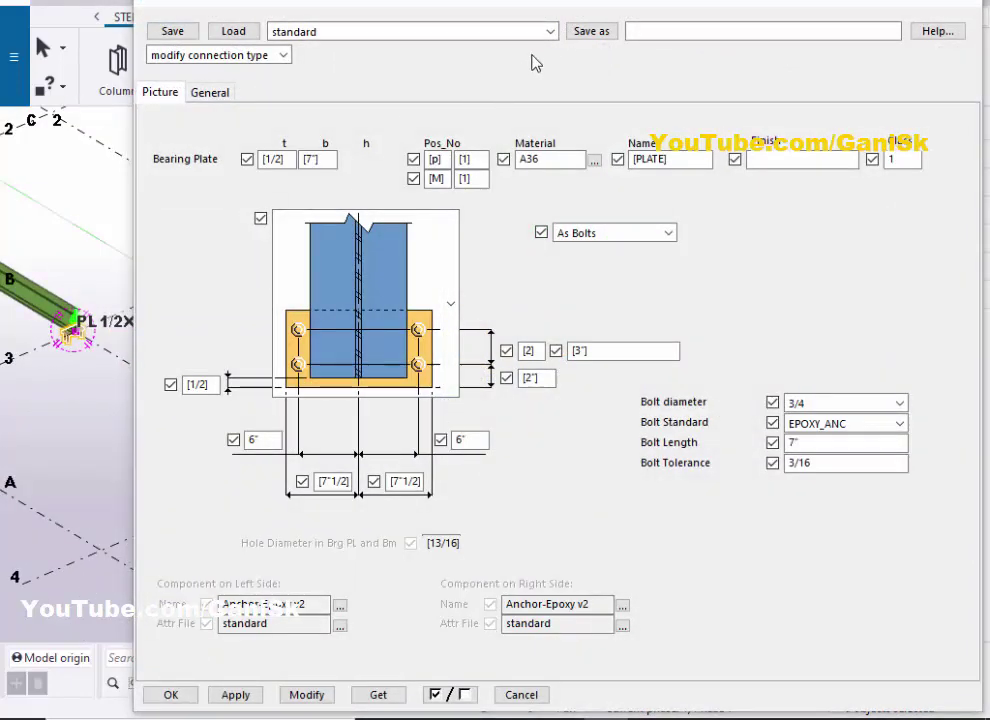
drag(535, 4, 709, 4)
scroll(106, 393, down, 1)
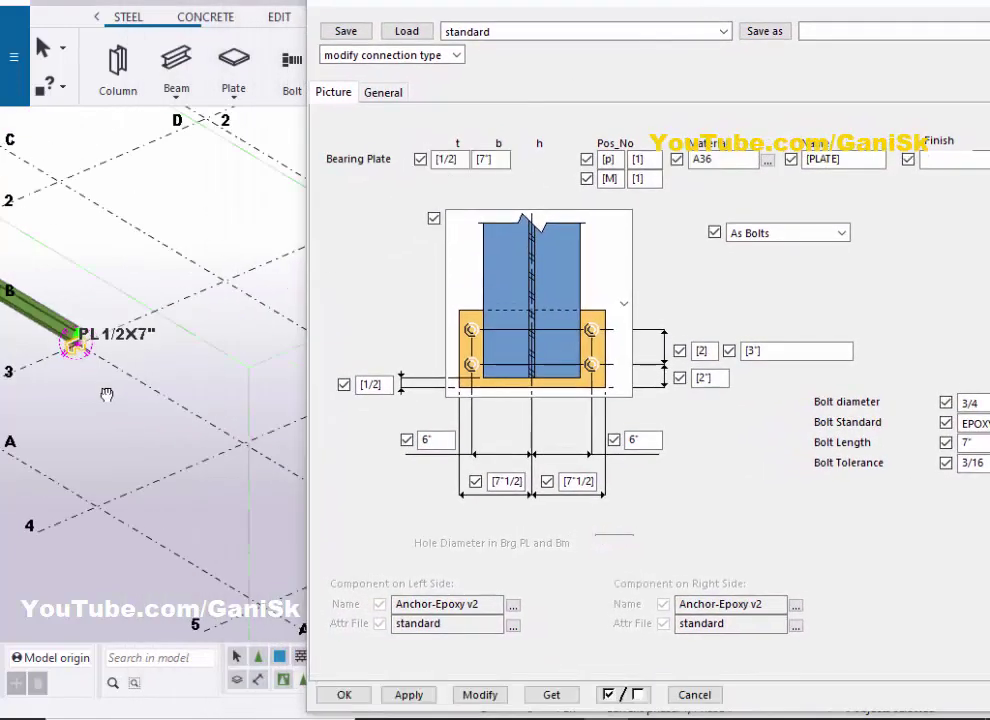
middle_drag(106, 393, 142, 419)
scroll(133, 385, down, 1)
scroll(133, 386, up, 5)
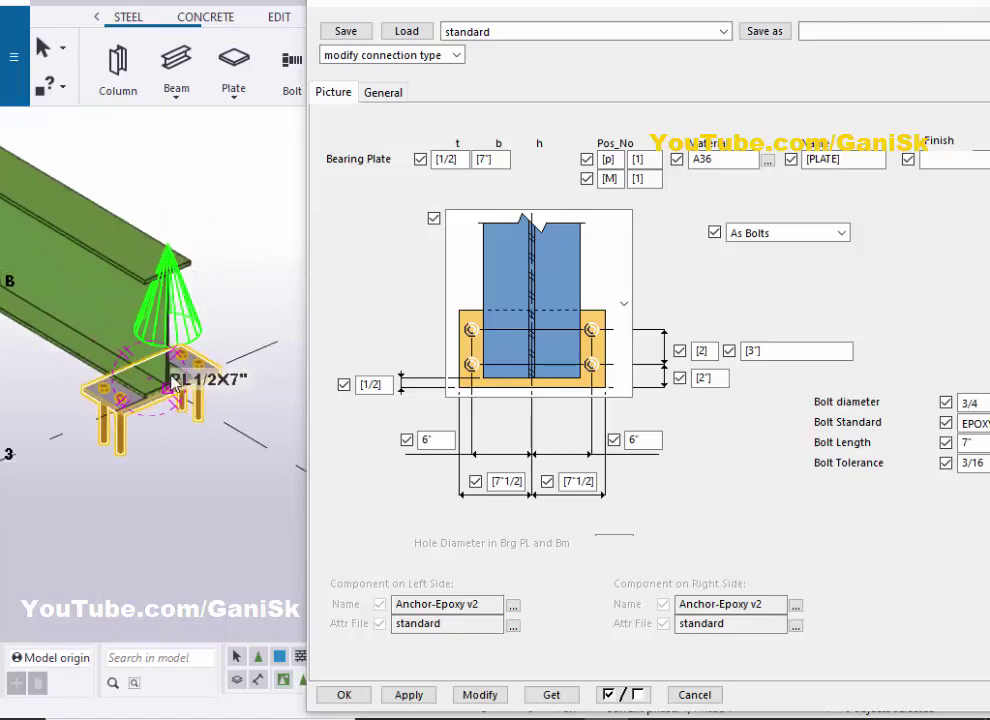
scroll(102, 334, up, 3)
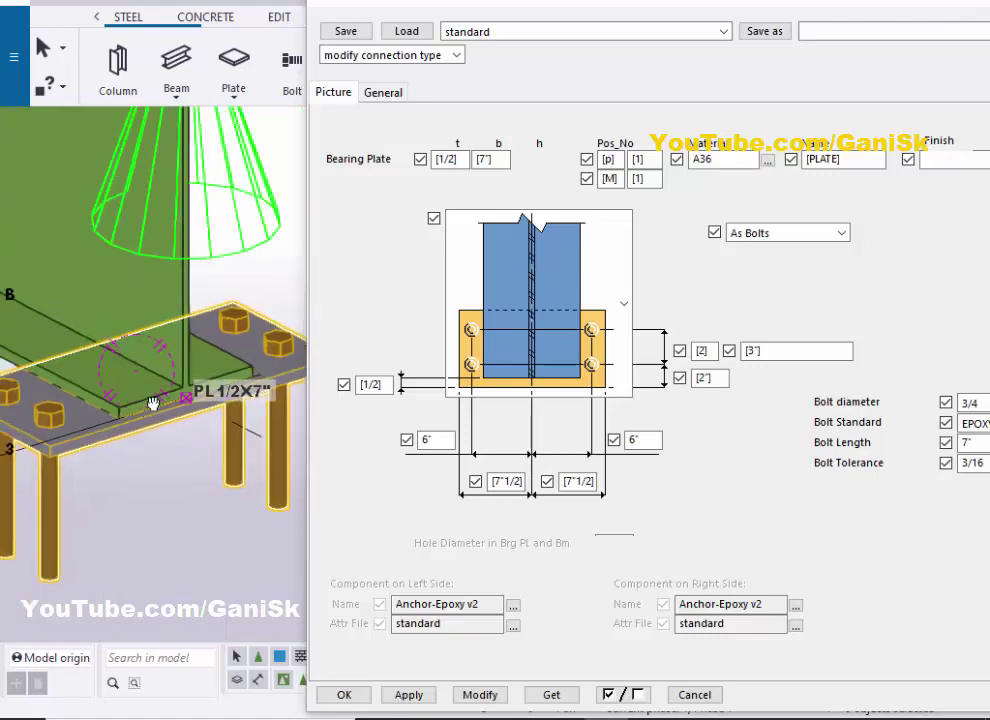
scroll(168, 392, up, 4)
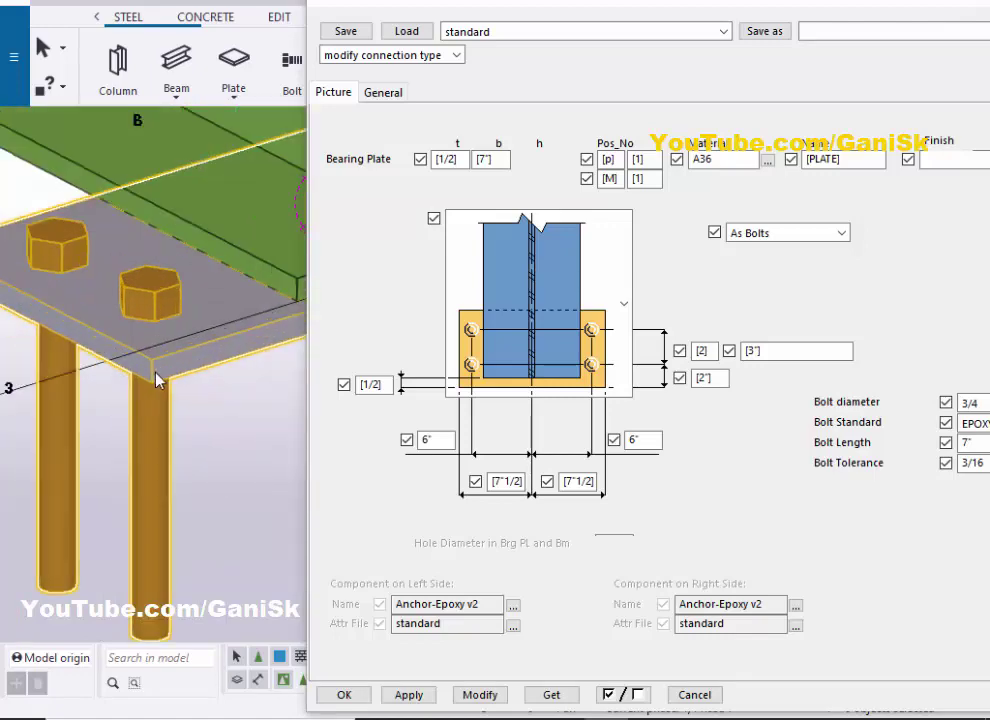
- Set the bearing plate's thickness to 3/4 and apply it to the model, checking the plate up close
double_click(461, 161)
text(3/4)
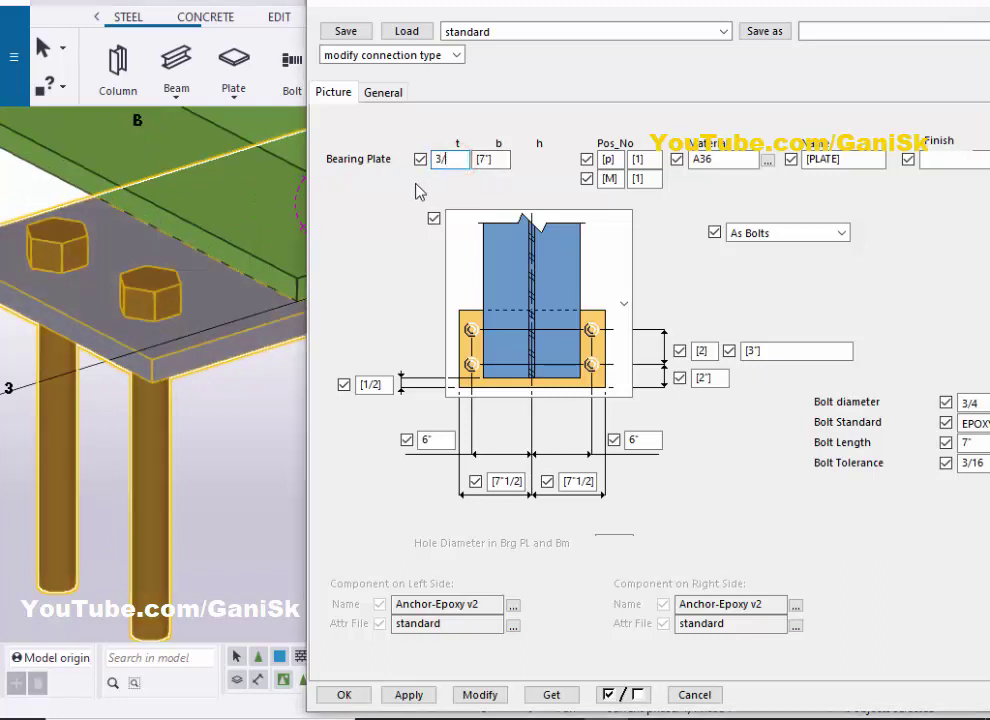
click(480, 694)
scroll(236, 376, up, 5)
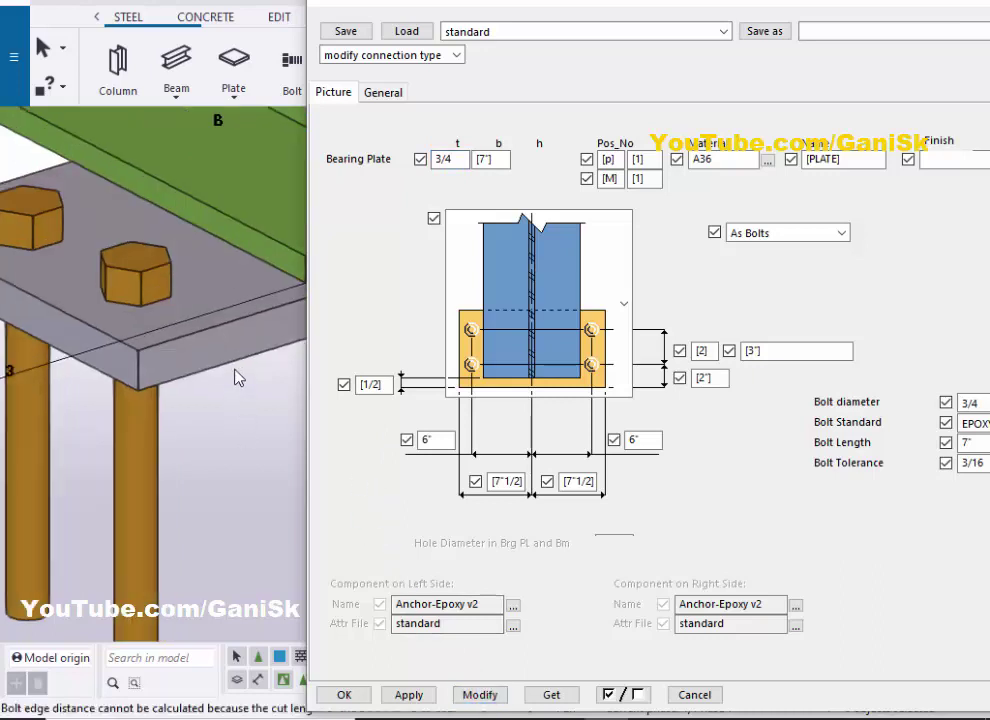
scroll(193, 331, down, 3)
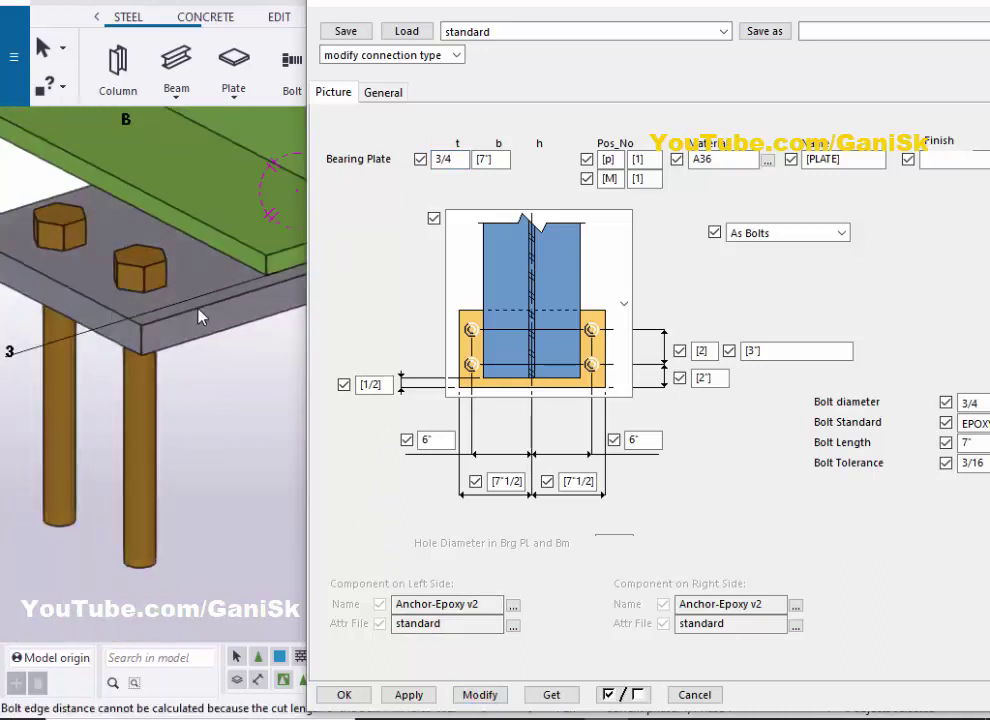
scroll(159, 344, down, 5)
ctrl+middle_drag(190, 369, 128, 436)
scroll(216, 299, up, 6)
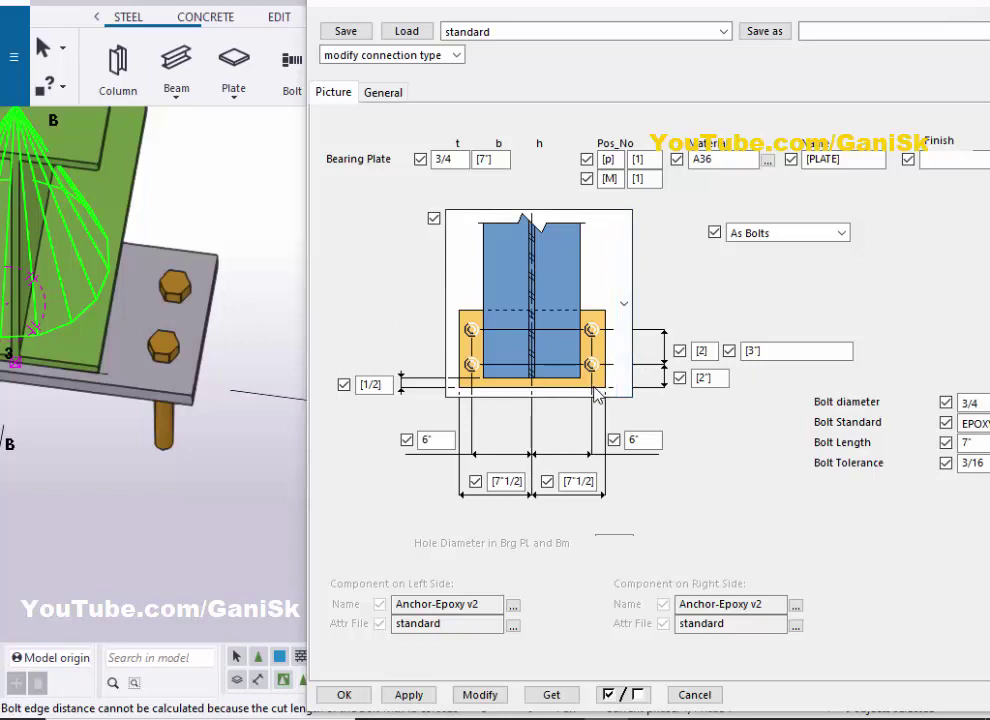
- Set the distance from the plate's end edge to the first bolt row to 3" and apply it to the model, checking the bolts
double_click(712, 380)
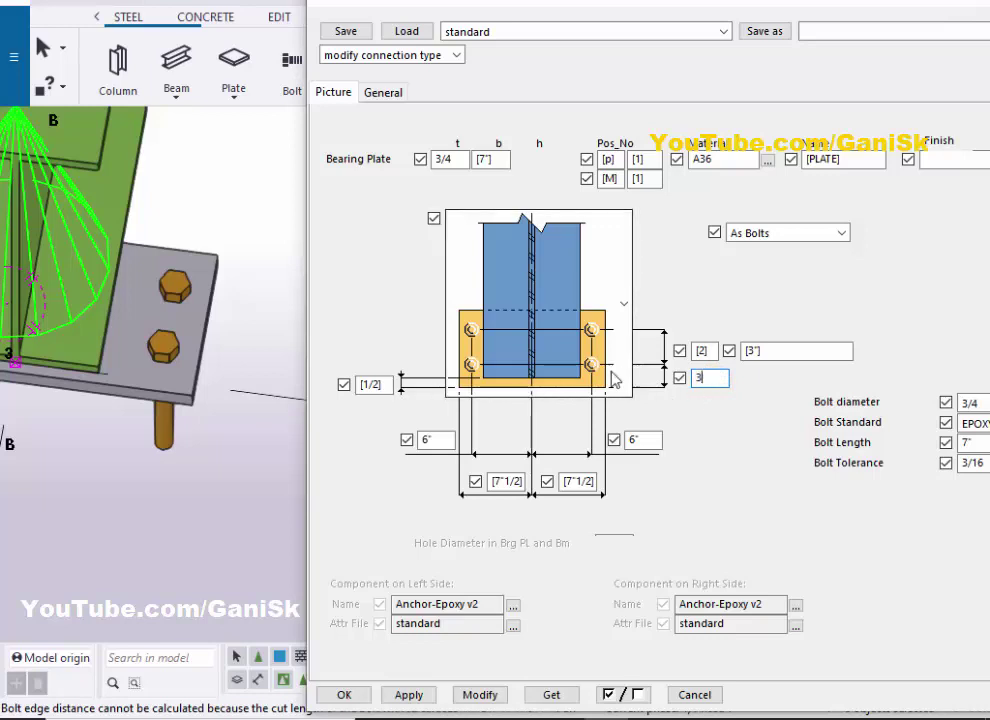
click(477, 695)
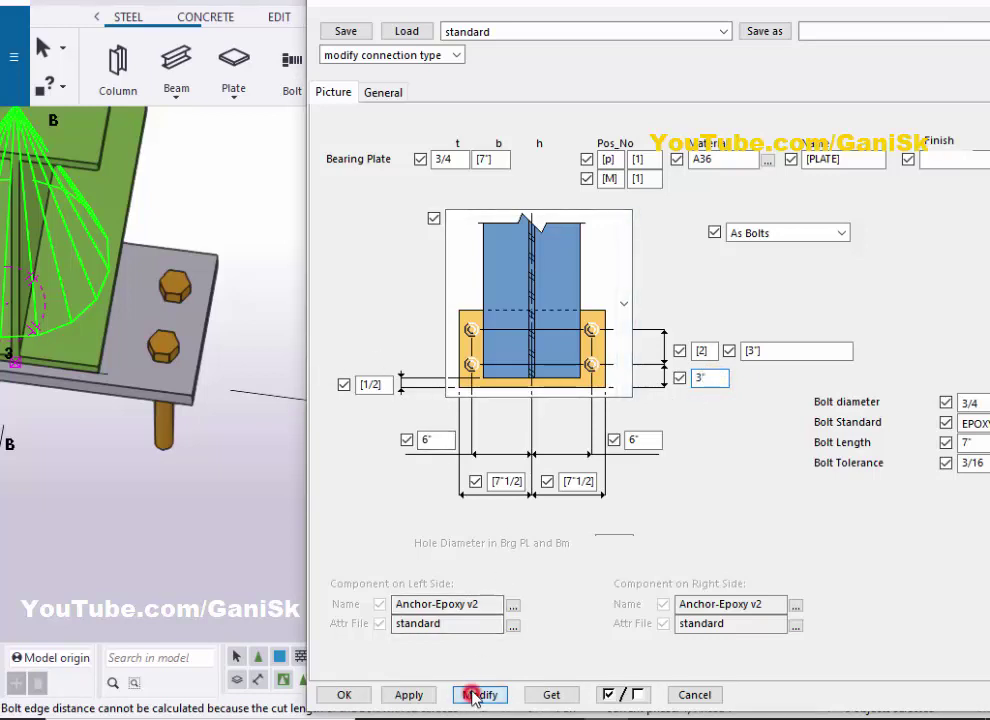
scroll(175, 371, up, 2)
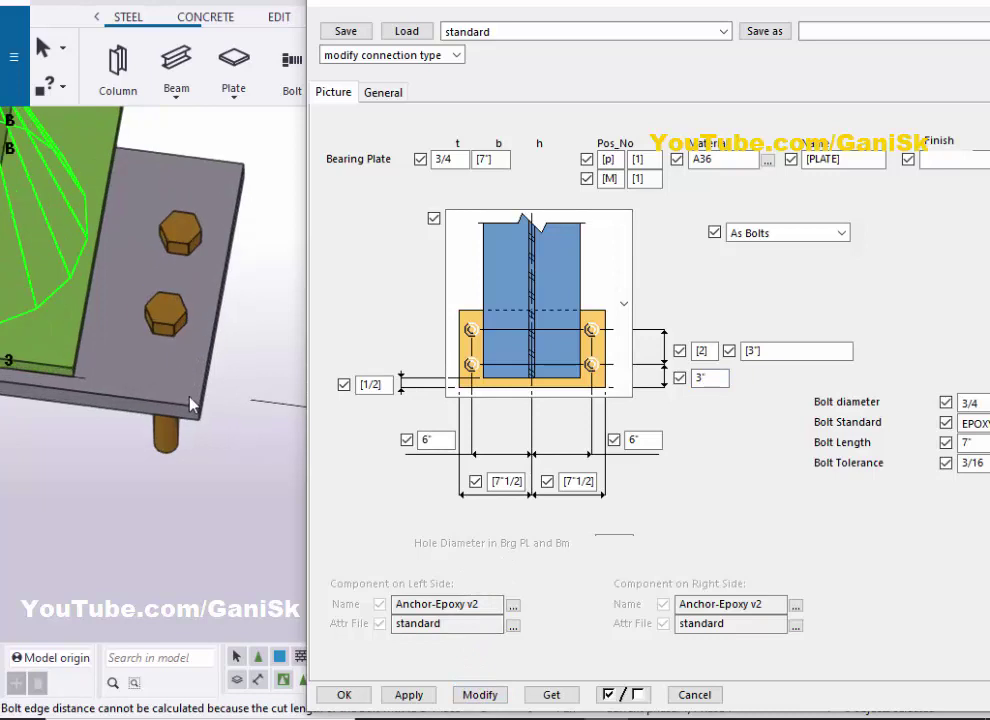
scroll(165, 400, down, 3)
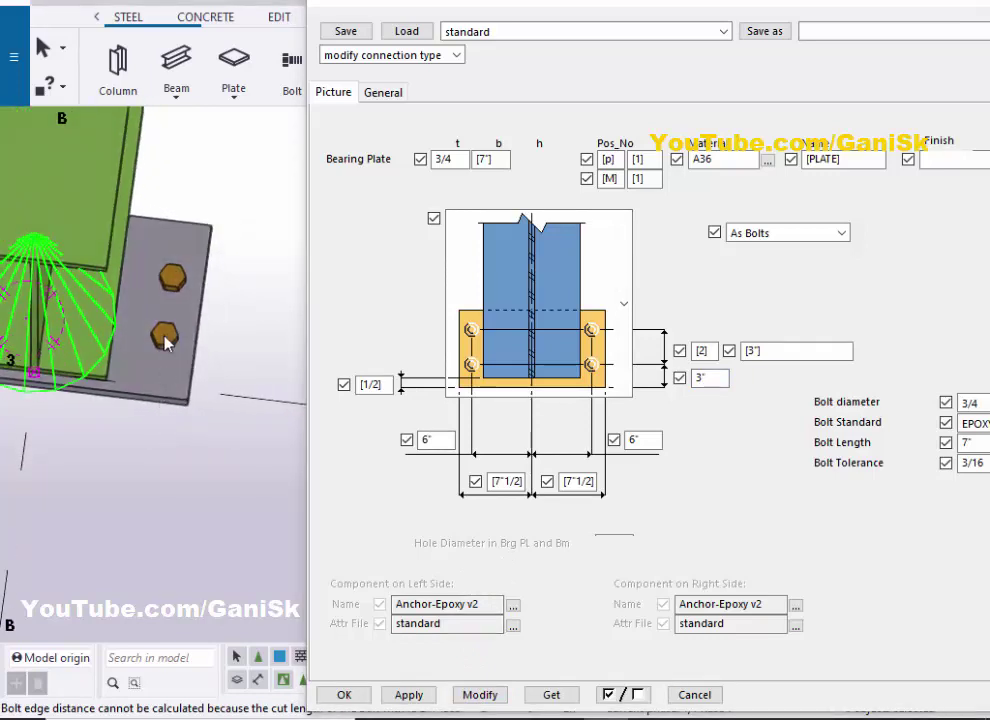
- Set the distance from the plate's end edge to the first bolt row to 2"1/2 and inspect the modified connection
double_click(708, 377)
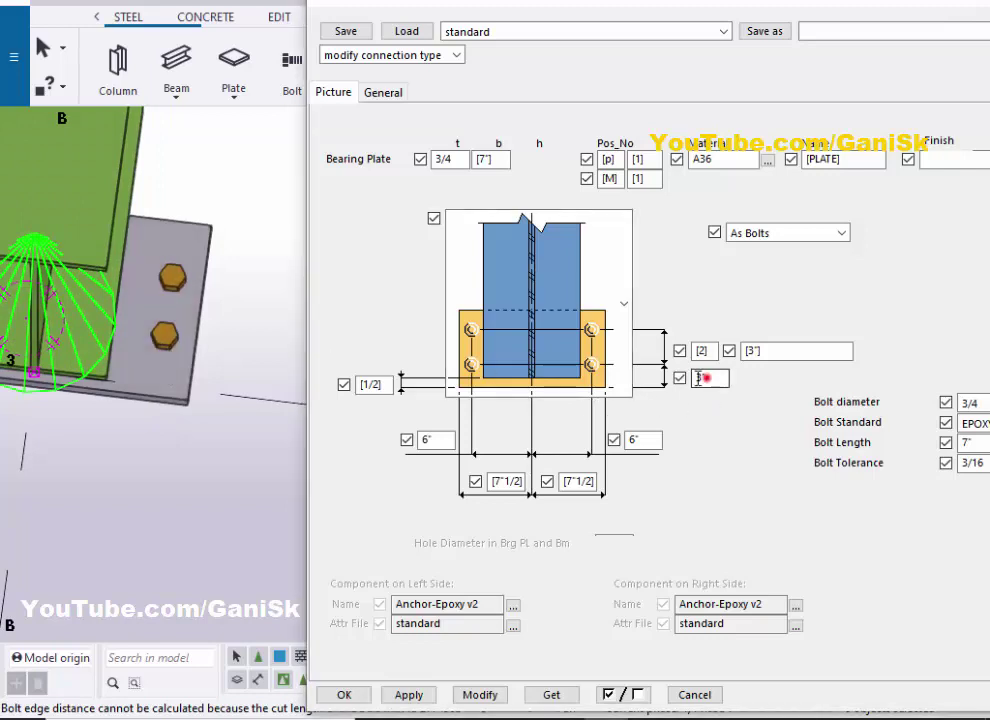
text(2.5)
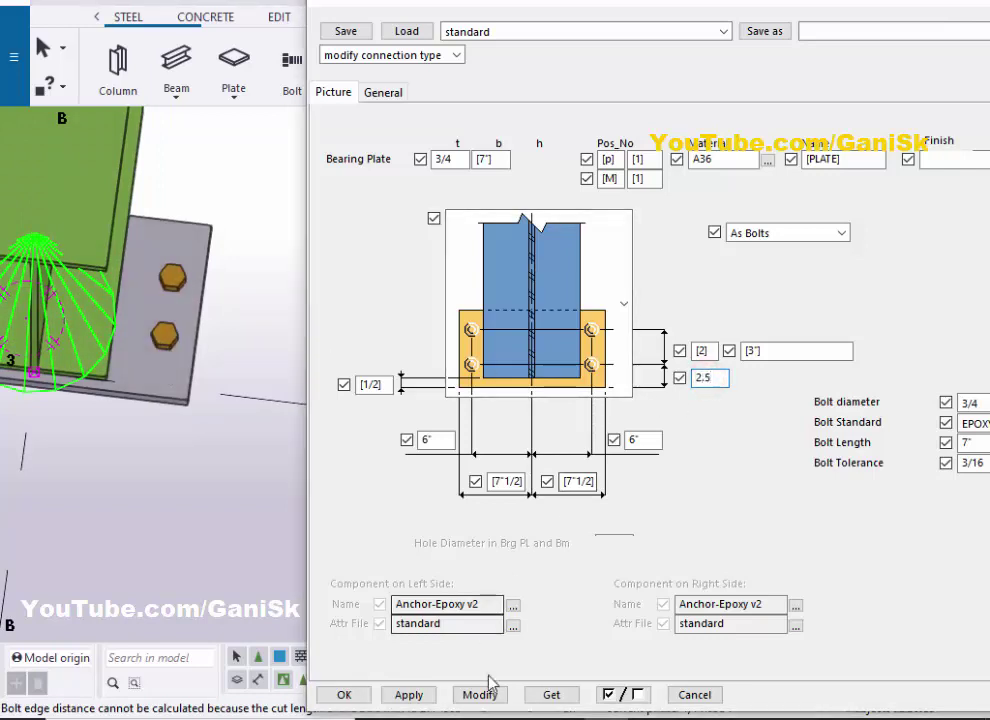
click(480, 695)
scroll(177, 404, up, 3)
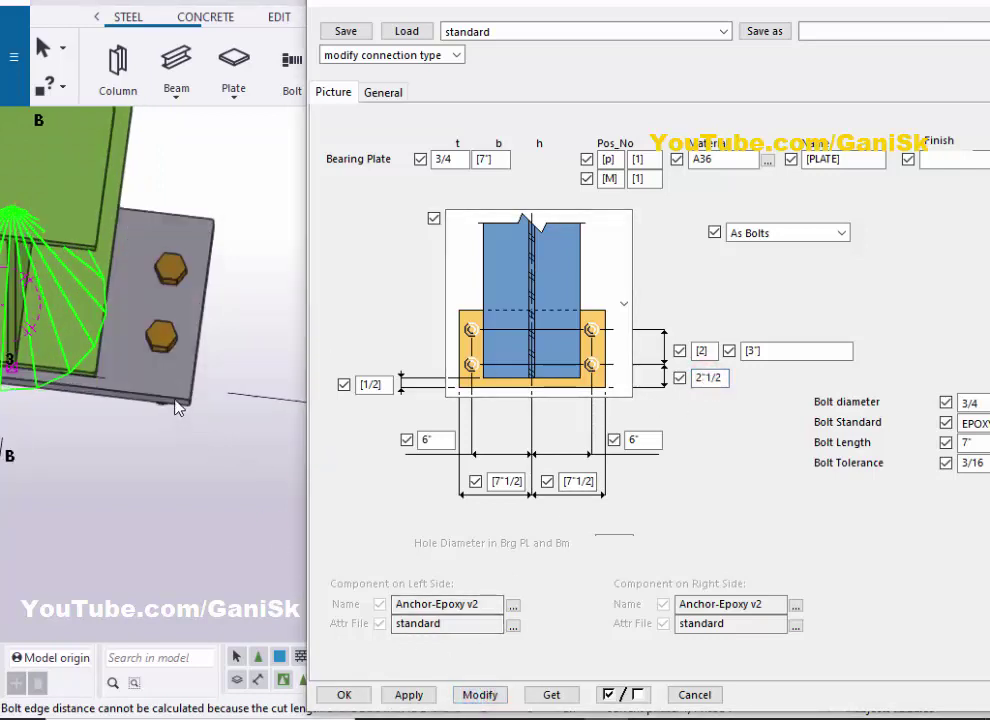
ctrl+middle_drag(155, 316, 155, 365)
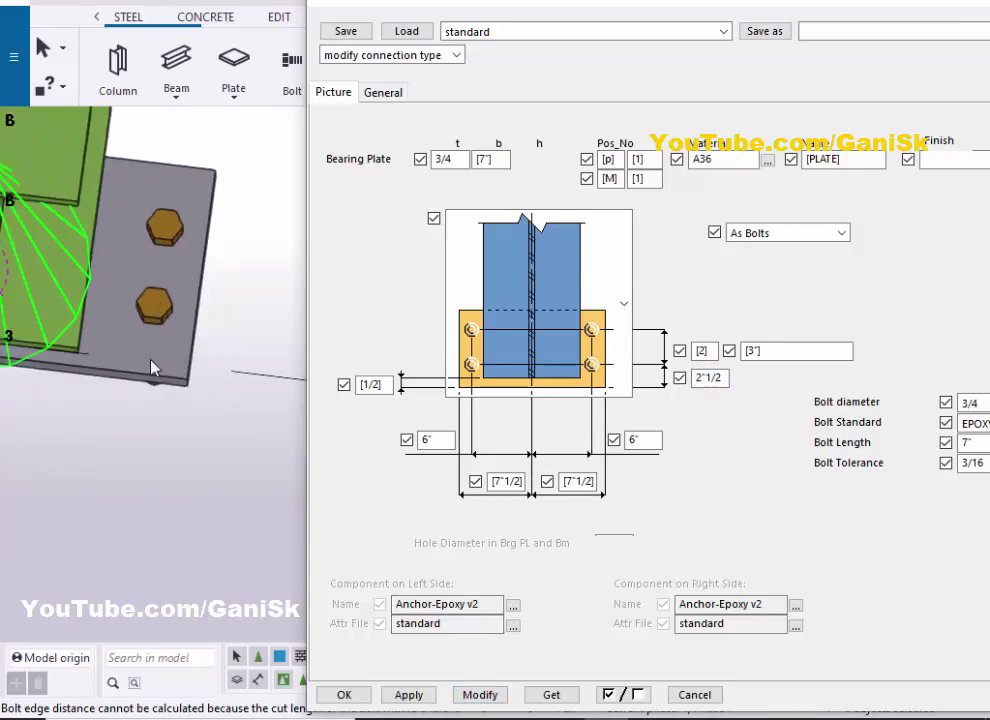
ctrl+middle_drag(192, 327, 124, 378)
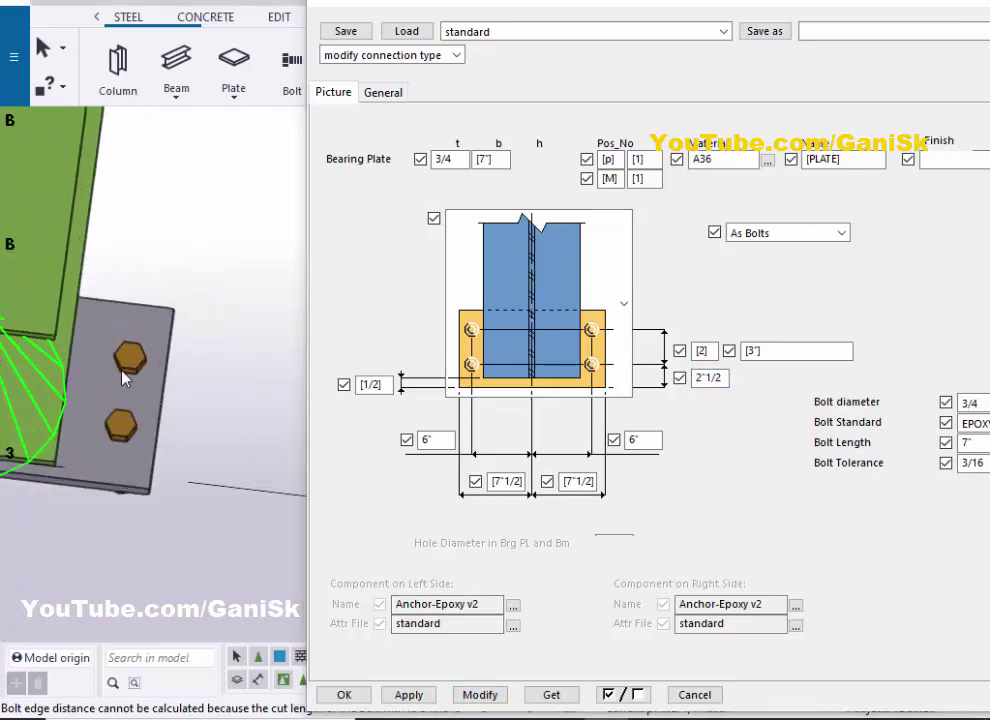
- Set the spacing between the two bolt rows to 4" and apply it to the connection, checking the bolts up close
click(705, 350)
double_click(782, 351)
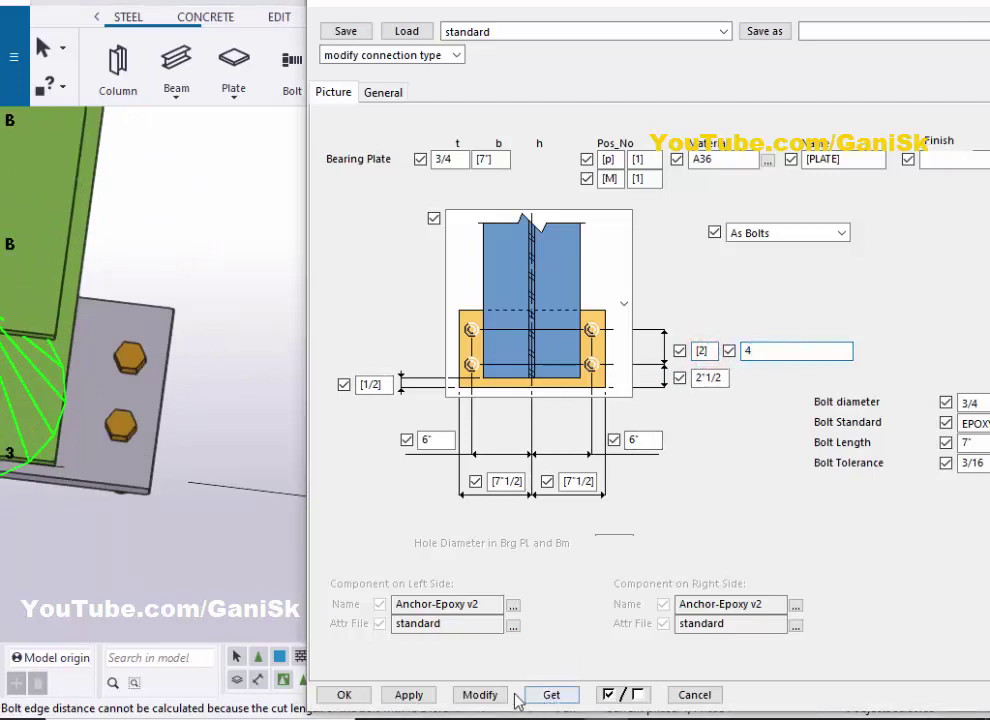
click(480, 695)
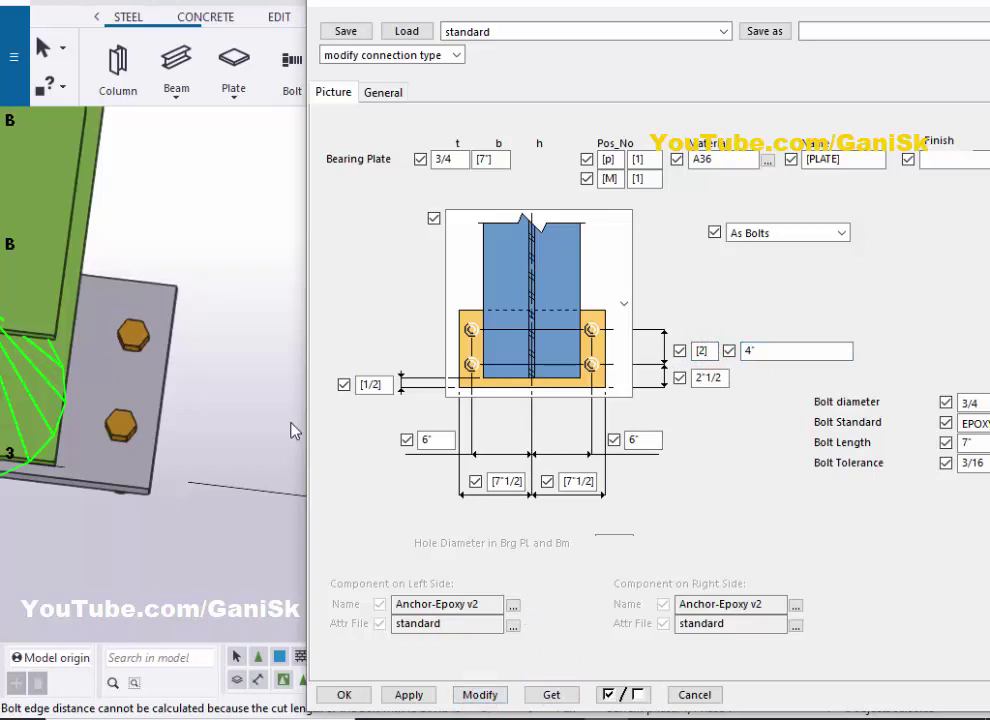
ctrl+middle_drag(196, 386, 132, 400)
scroll(132, 382, up, 2)
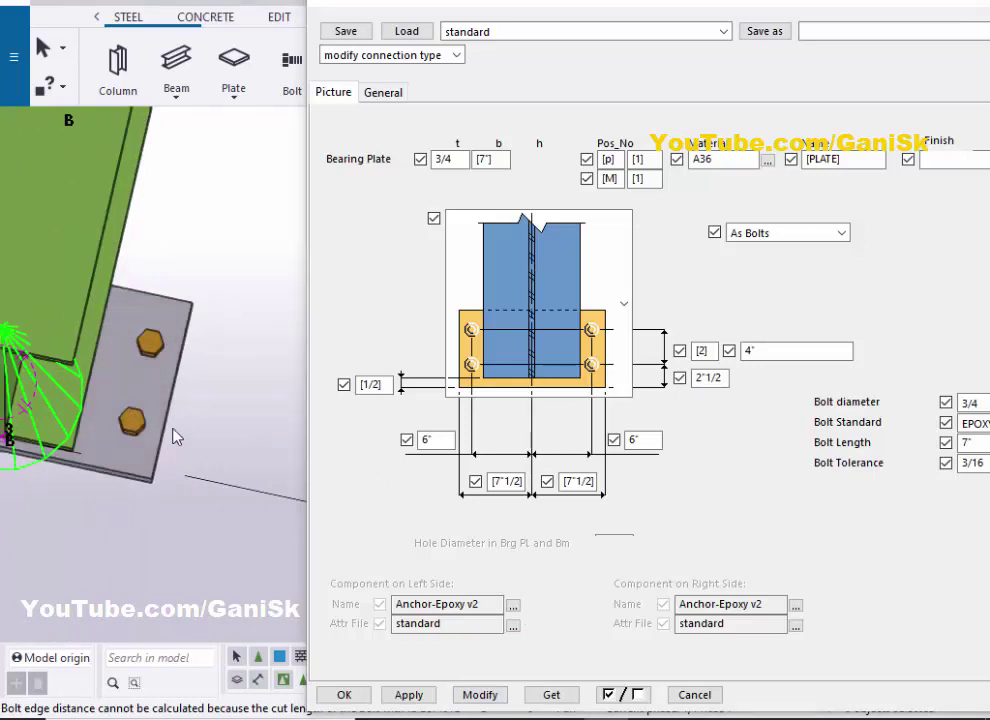
- Set the bearing plate's width b to 9", modify the connection and inspect the plate beyond the bolts
double_click(764, 351)
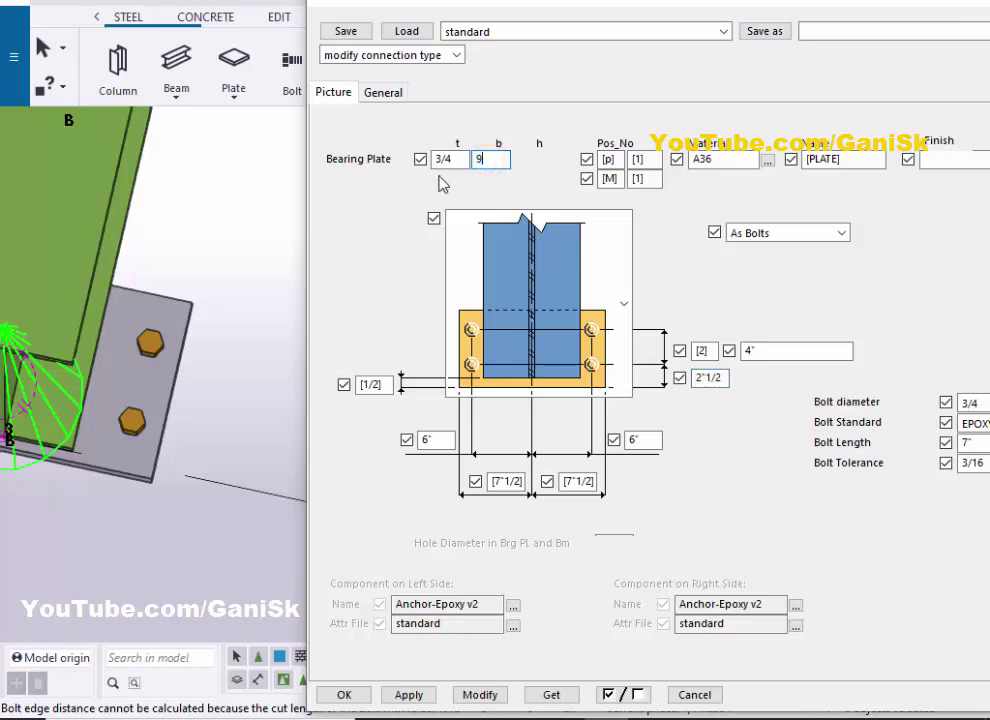
text(")
click(480, 694)
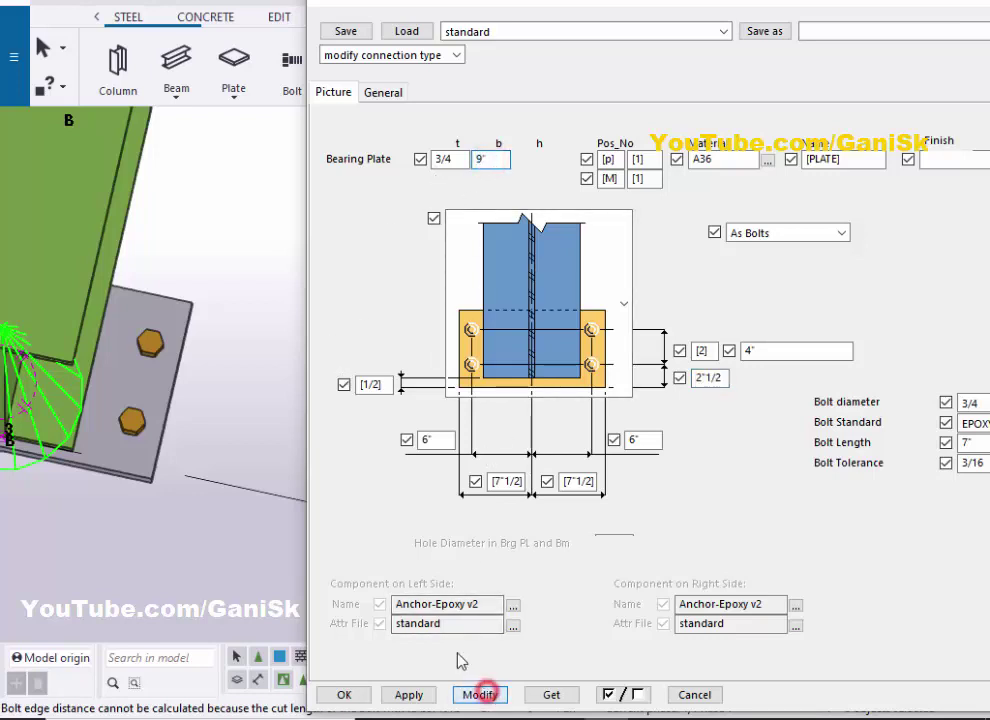
scroll(208, 476, down, 2)
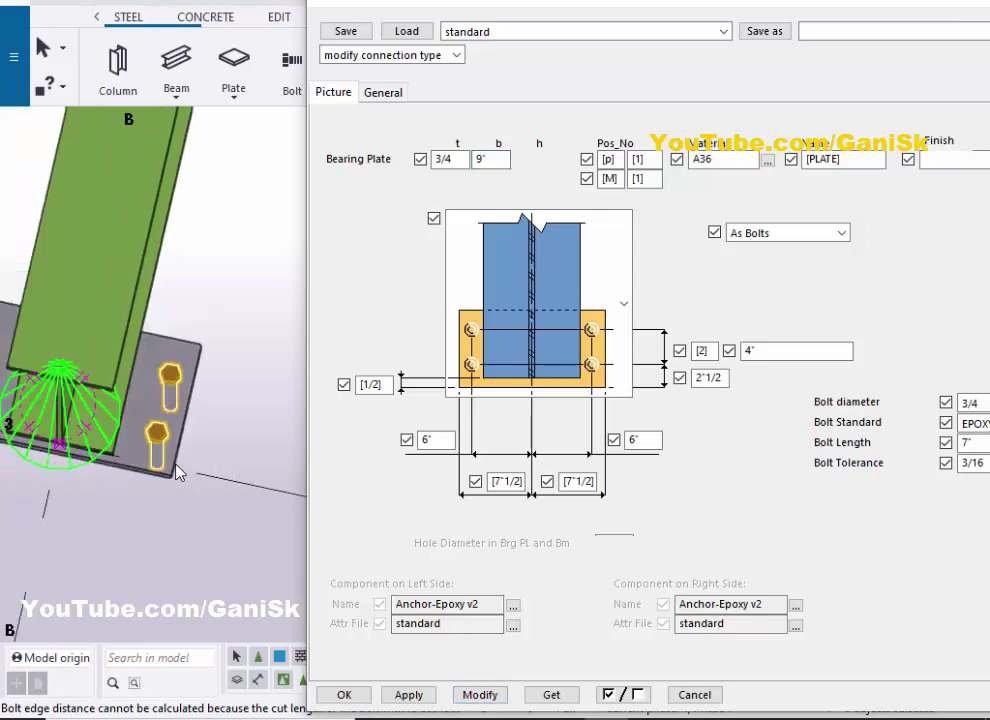
scroll(170, 470, down, 3)
middle_drag(169, 367, 188, 477)
scroll(172, 436, up, 2)
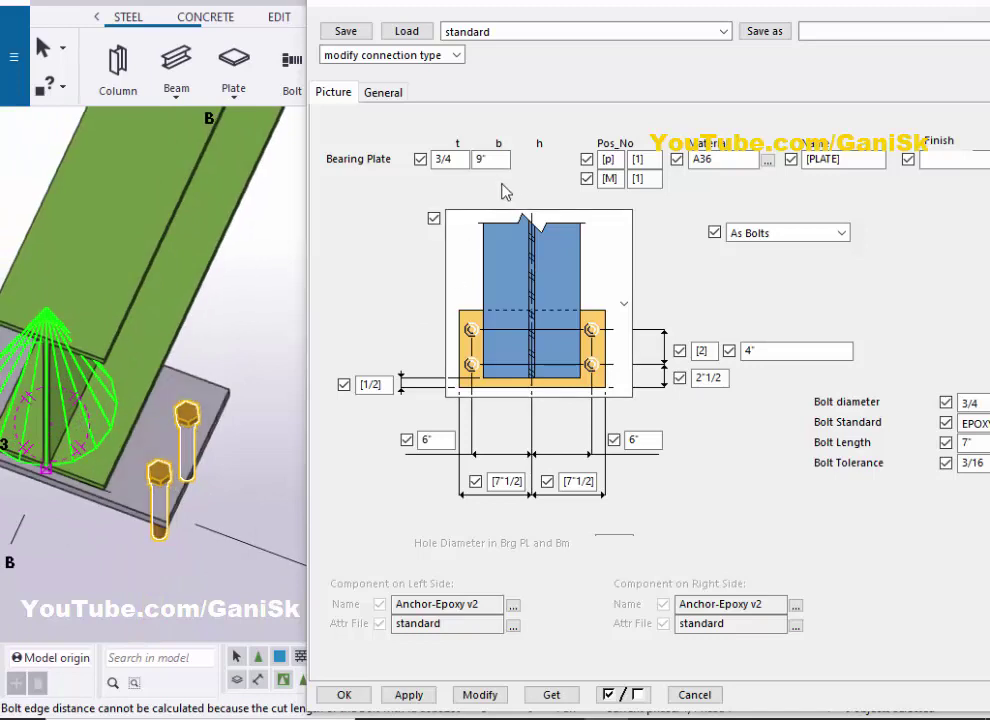
- Set the bearing plate's width b to 8" and apply it to the connection, checking the plate from above
double_click(497, 160)
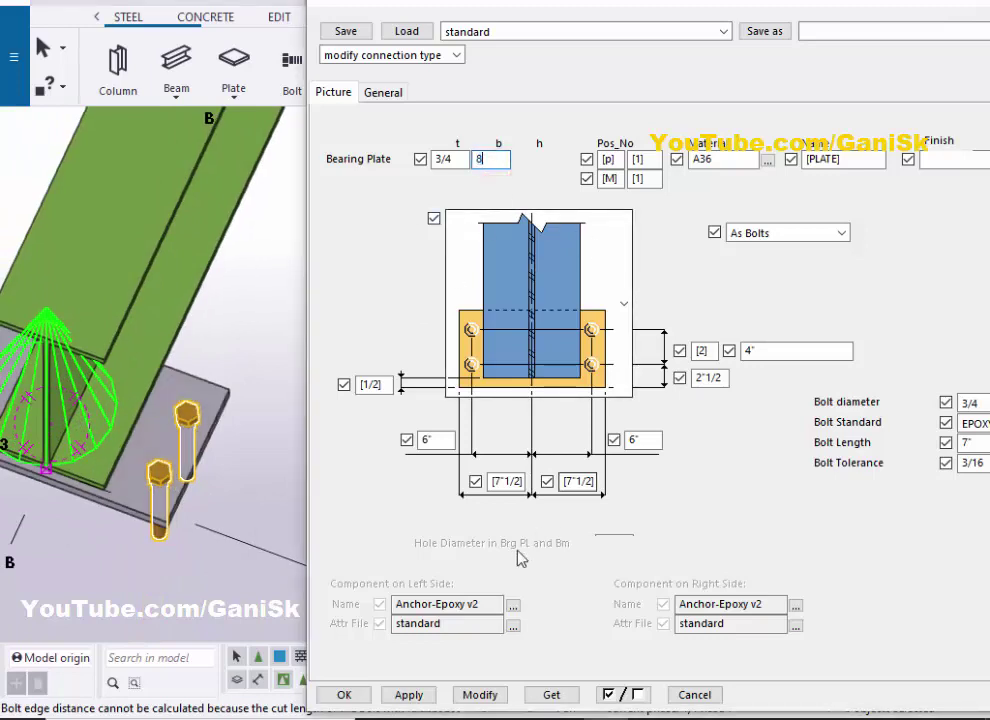
click(481, 695)
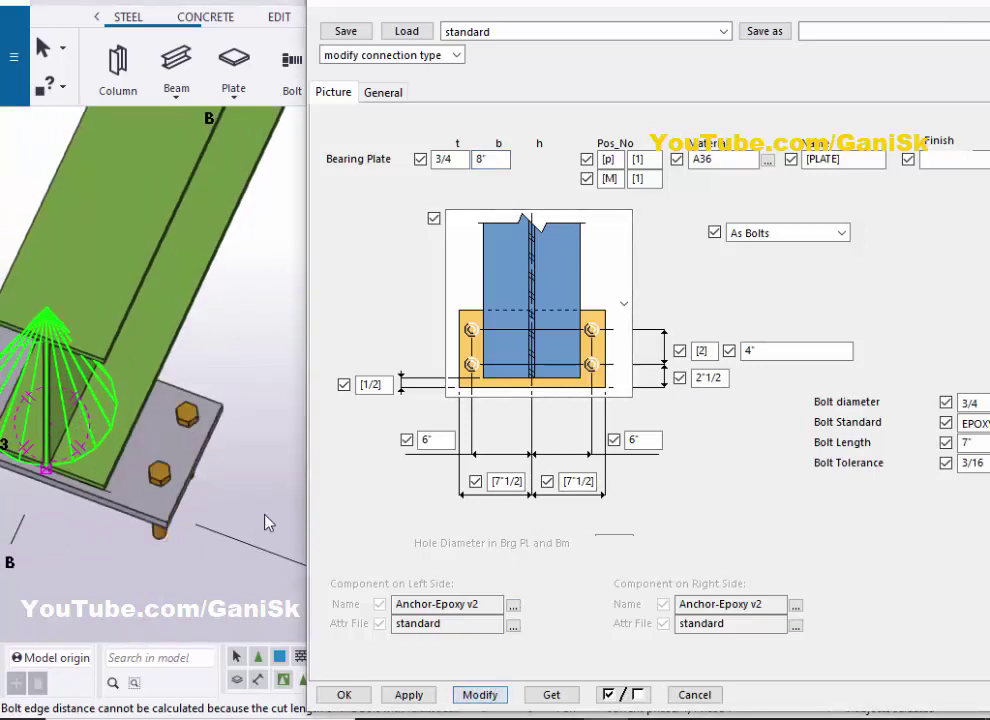
mouse_move(224, 508)
ctrl+middle_down()
mouse_move(228, 559)
mouse_move(219, 457)
mouse_move(203, 506)
mouse_move(226, 509)
ctrl+middle_up()
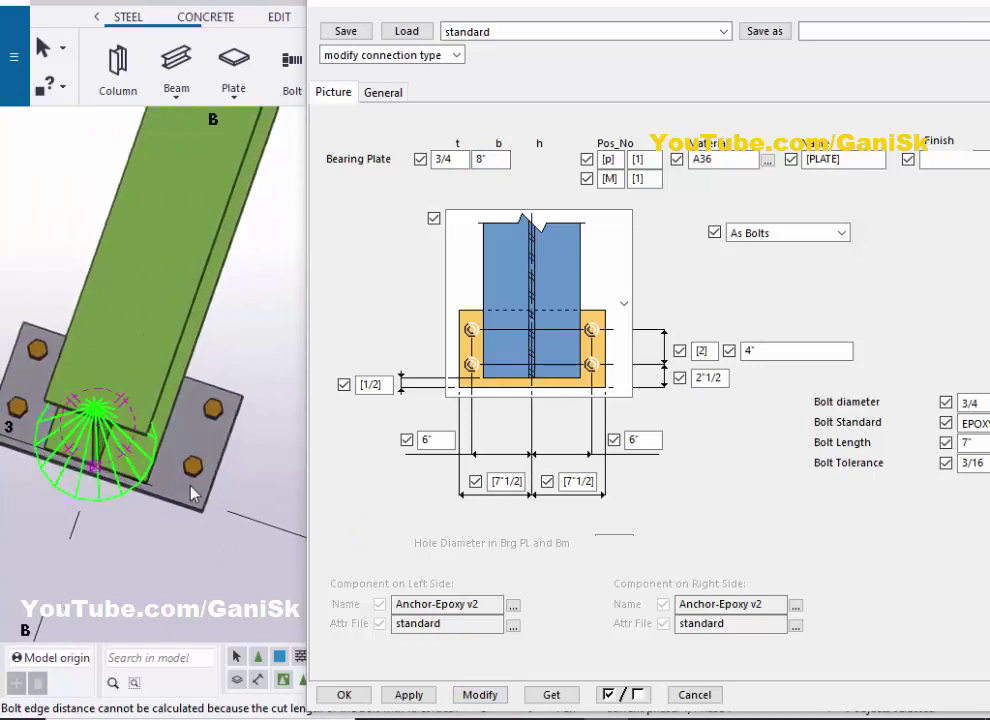
scroll(196, 487, up, 2)
- Set the distance from the plate's end edge to the first bolt row to 2" and apply it, checking the edge distances
drag(643, 440, 572, 444)
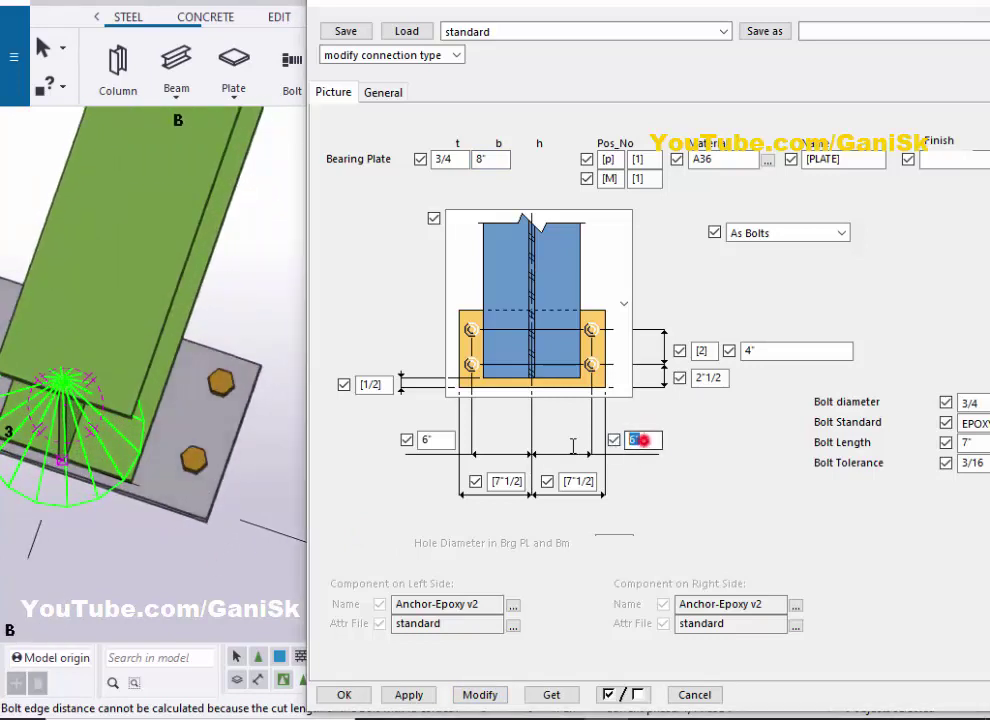
key(Tab)
text(2)
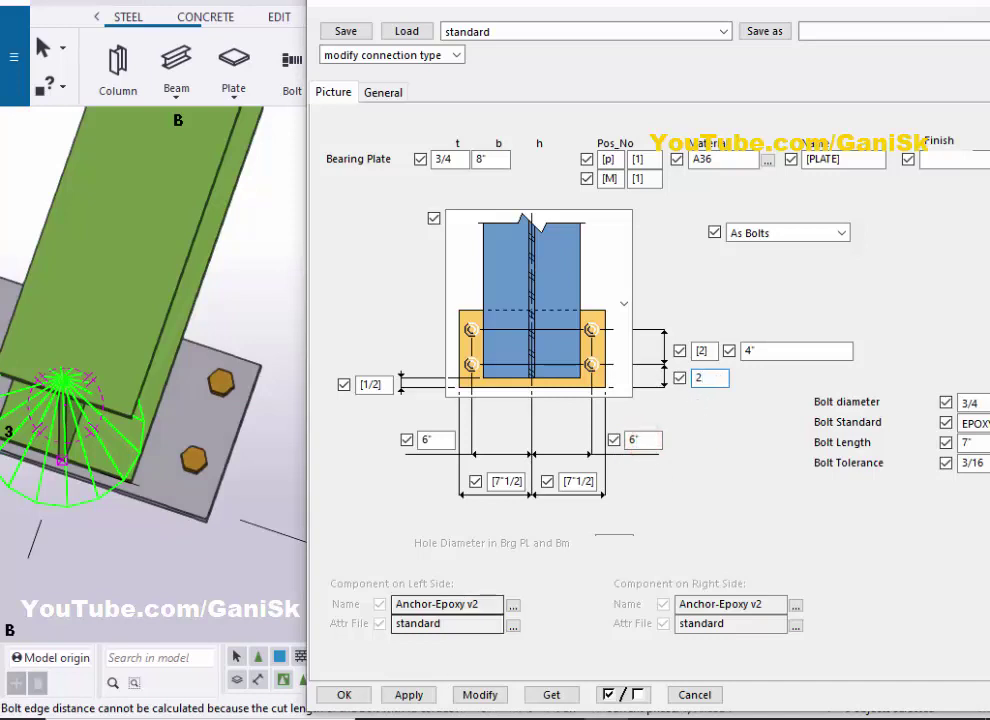
click(567, 636)
click(492, 695)
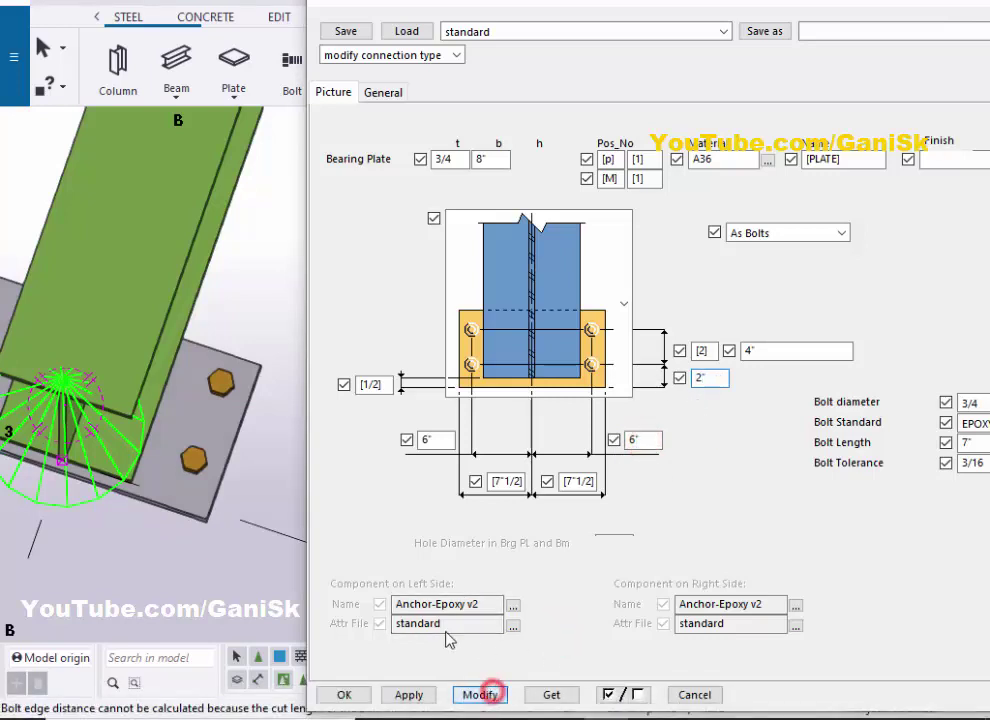
scroll(197, 506, up, 3)
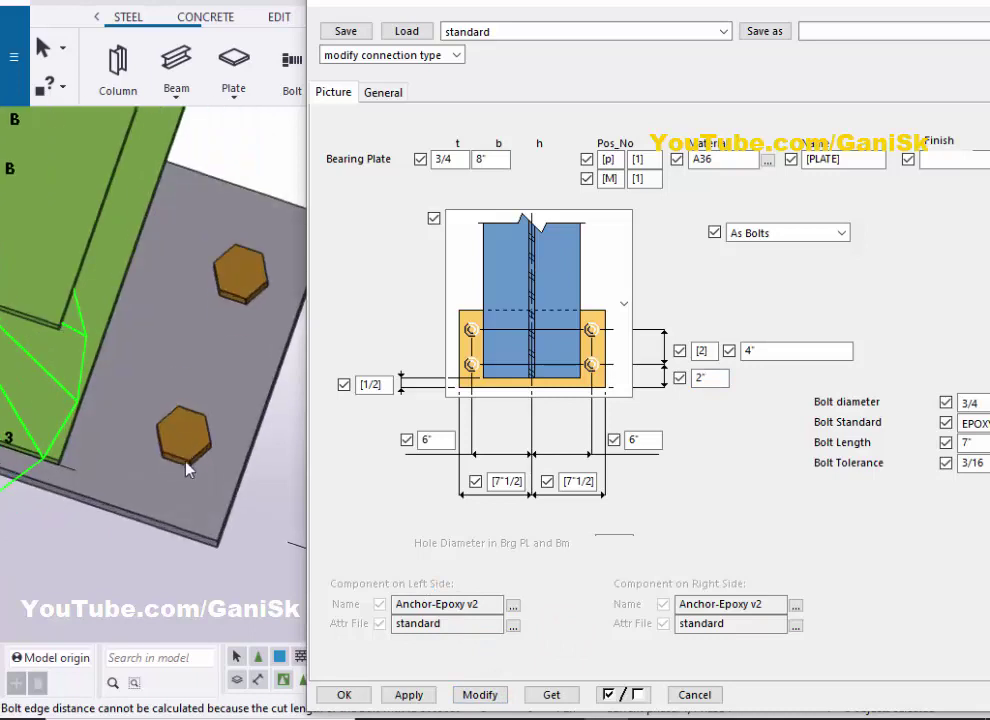
ctrl+middle_drag(160, 497, 205, 340)
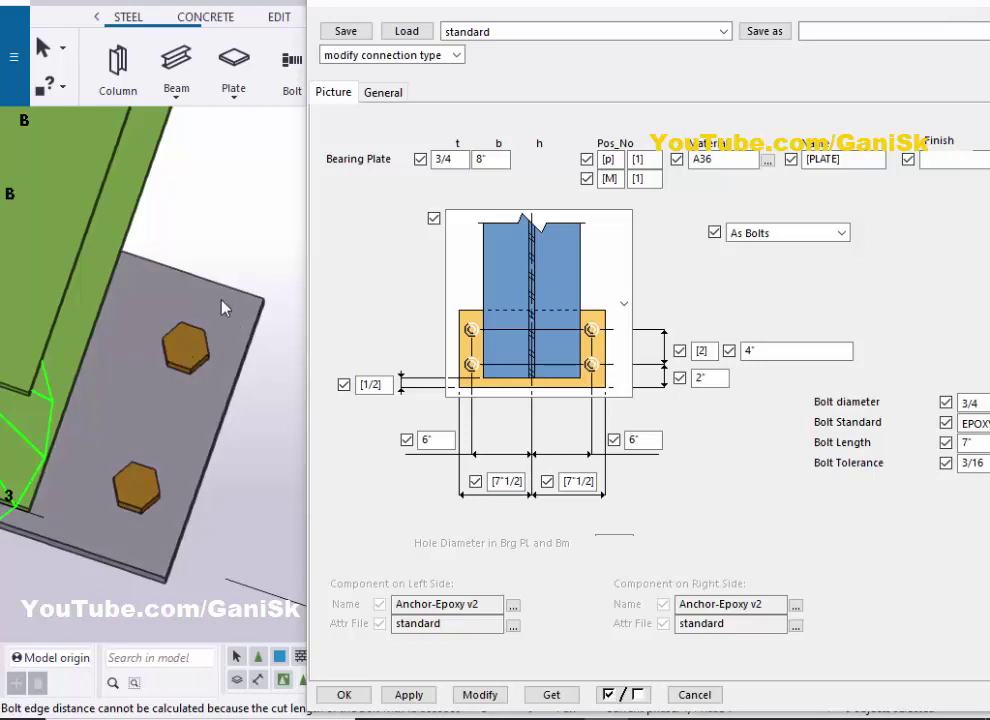
- Set the bolt distances on both sides of the beam centreline to 5"1/2, apply them and inspect the plate
double_click(492, 158)
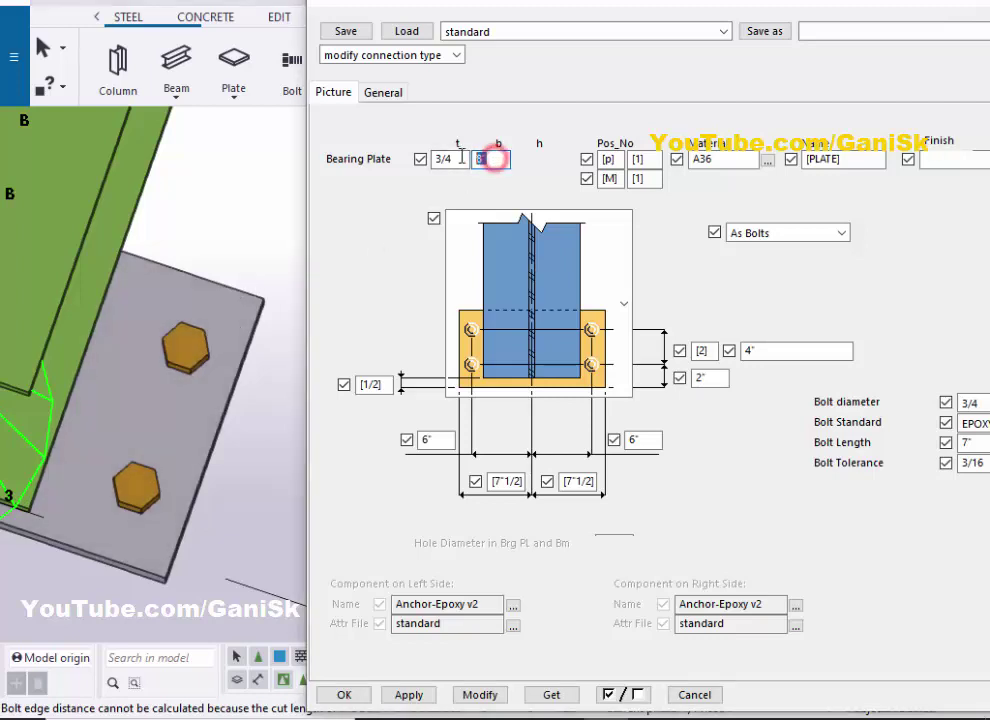
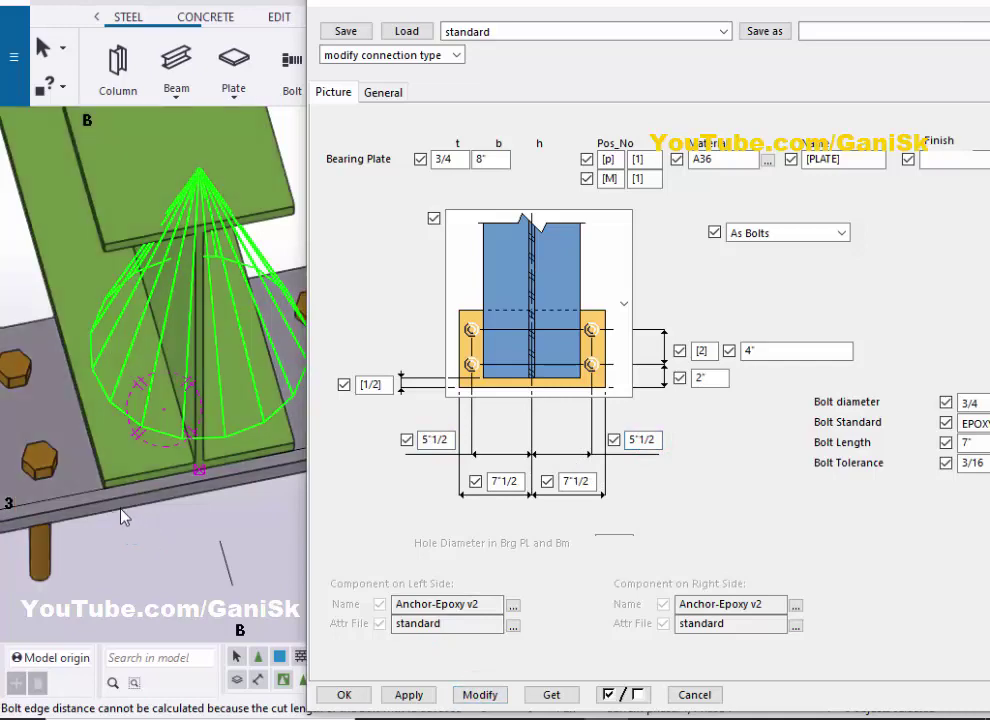
scroll(170, 483, up, 3)
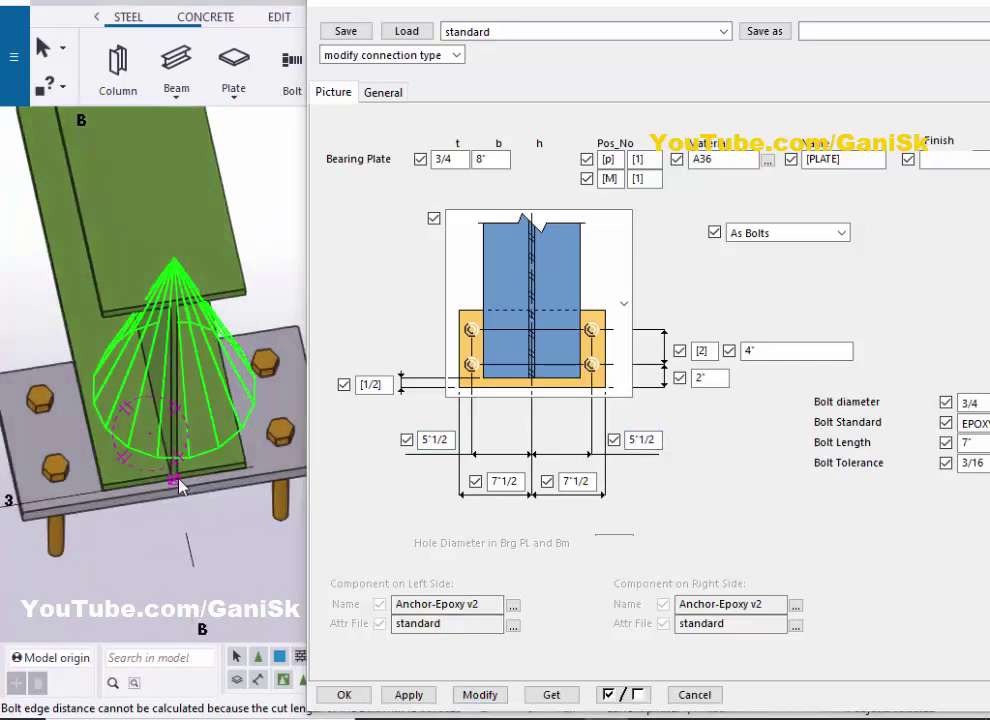
ctrl+middle_drag(160, 483, 255, 462)
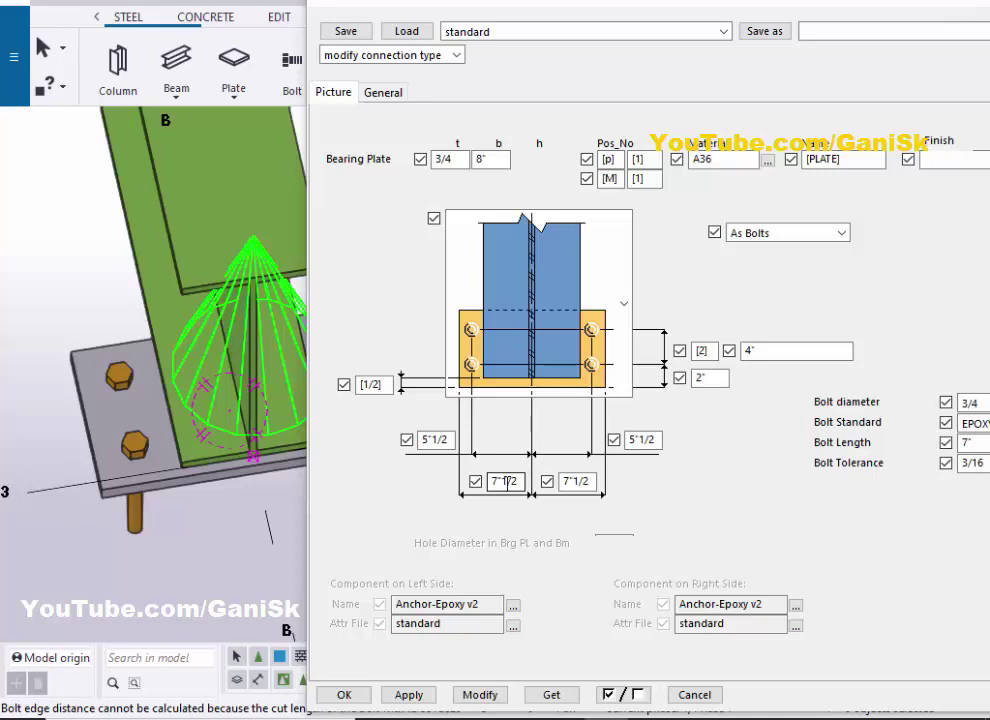
- Set the plate's extents on both sides of the beam centreline to 8", apply them and examine the plate from several angles
drag(516, 481, 472, 480)
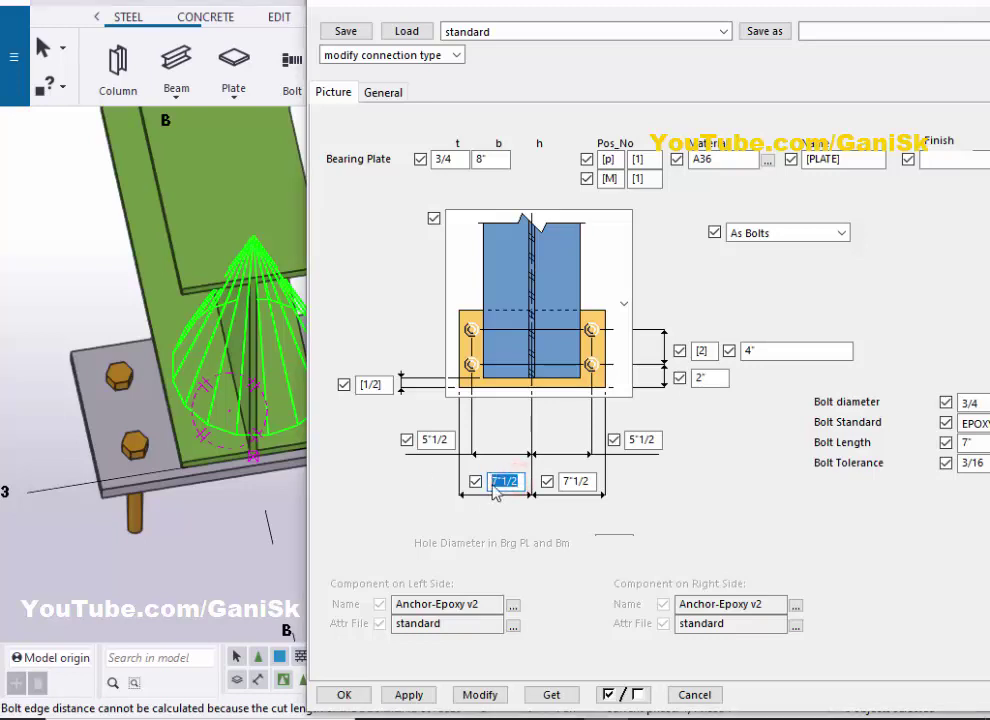
text(88)
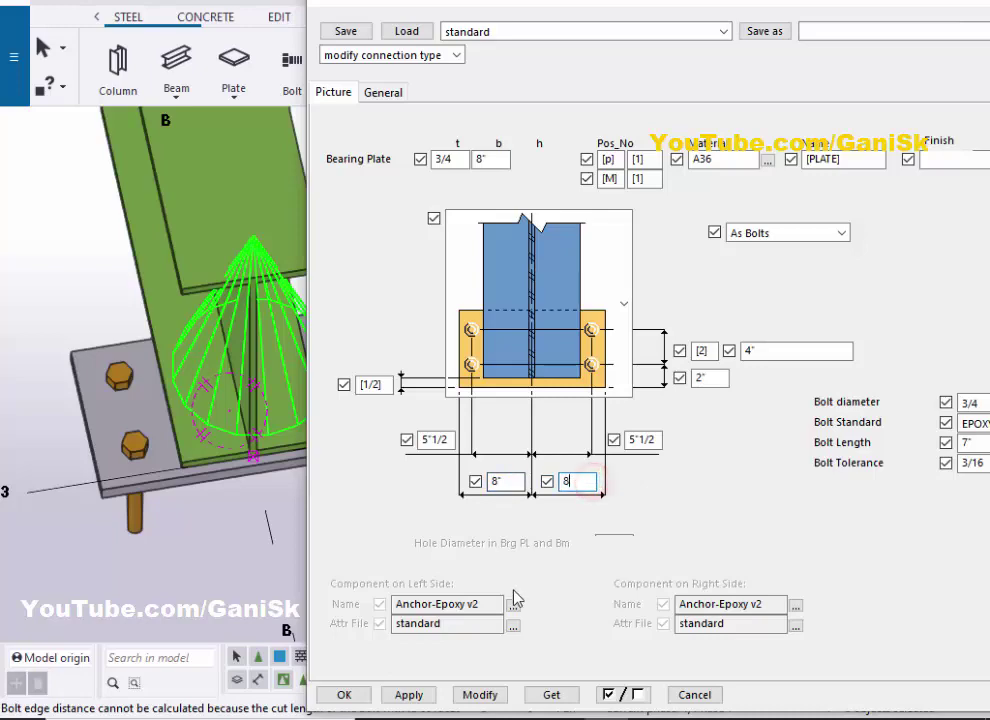
click(478, 695)
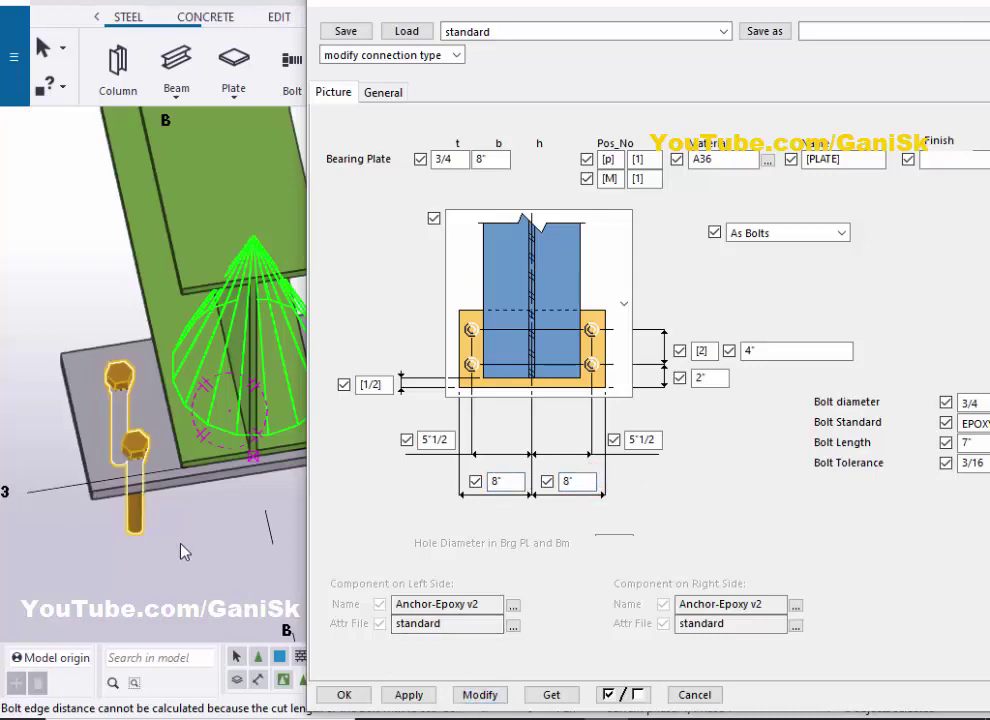
scroll(181, 548, down, 3)
ctrl+middle_drag(170, 546, 140, 532)
scroll(221, 522, up, 2)
scroll(237, 513, up, 2)
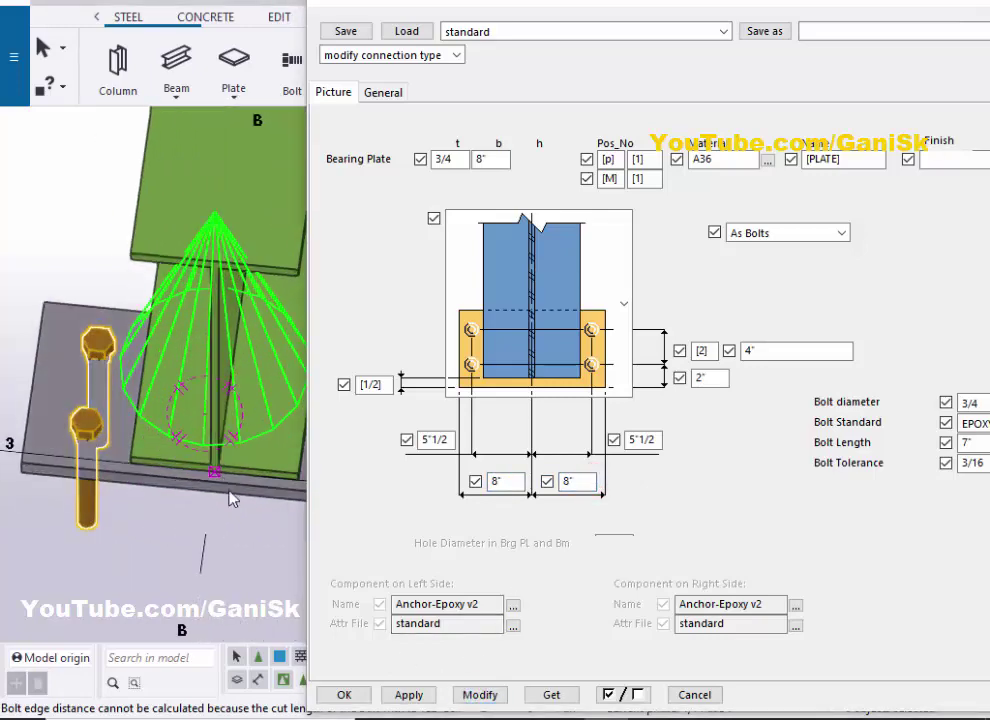
ctrl+middle_drag(222, 477, 113, 476)
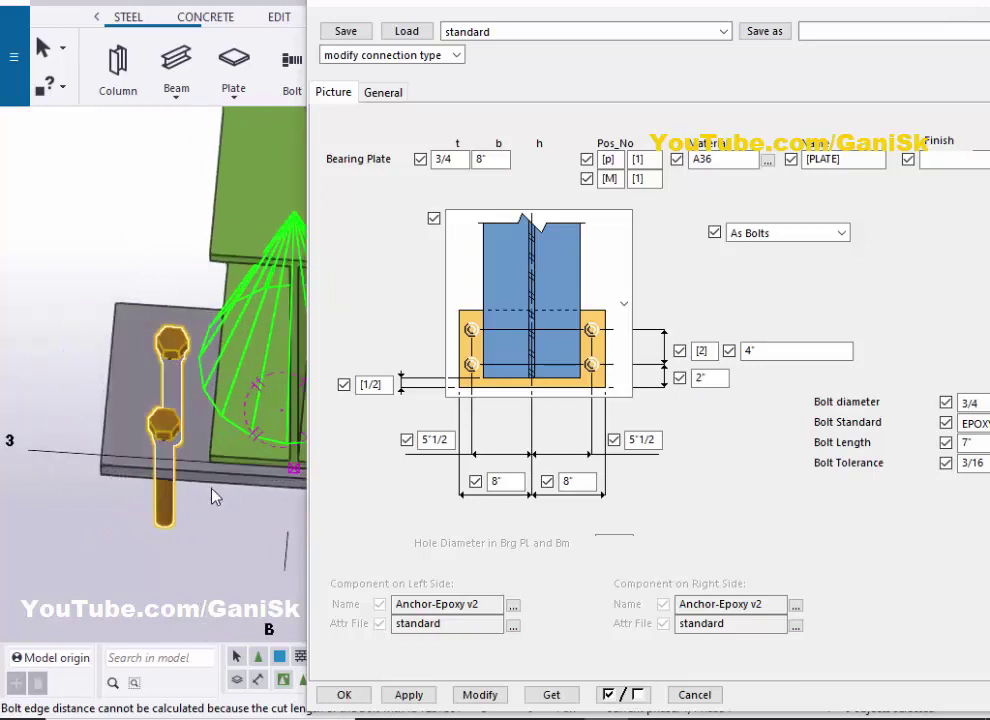
scroll(200, 499, down, 2)
middle_drag(194, 501, 148, 489)
- Set the plate's extents on both sides of the beam centreline to 7" and apply them to the connection
drag(506, 481, 404, 488)
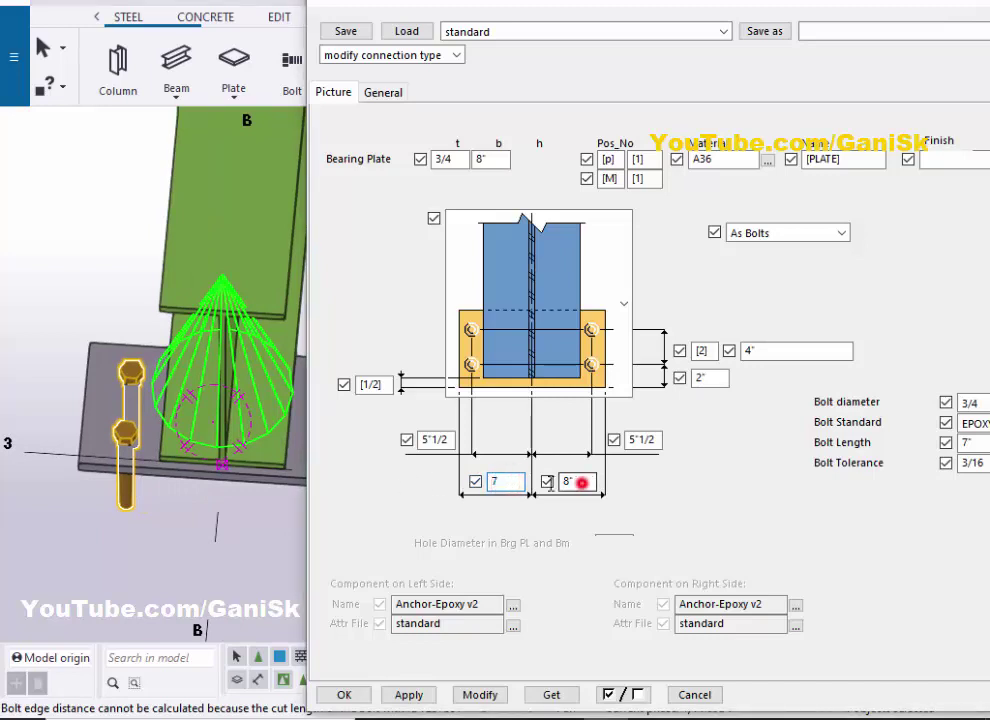
text(7)
click(478, 694)
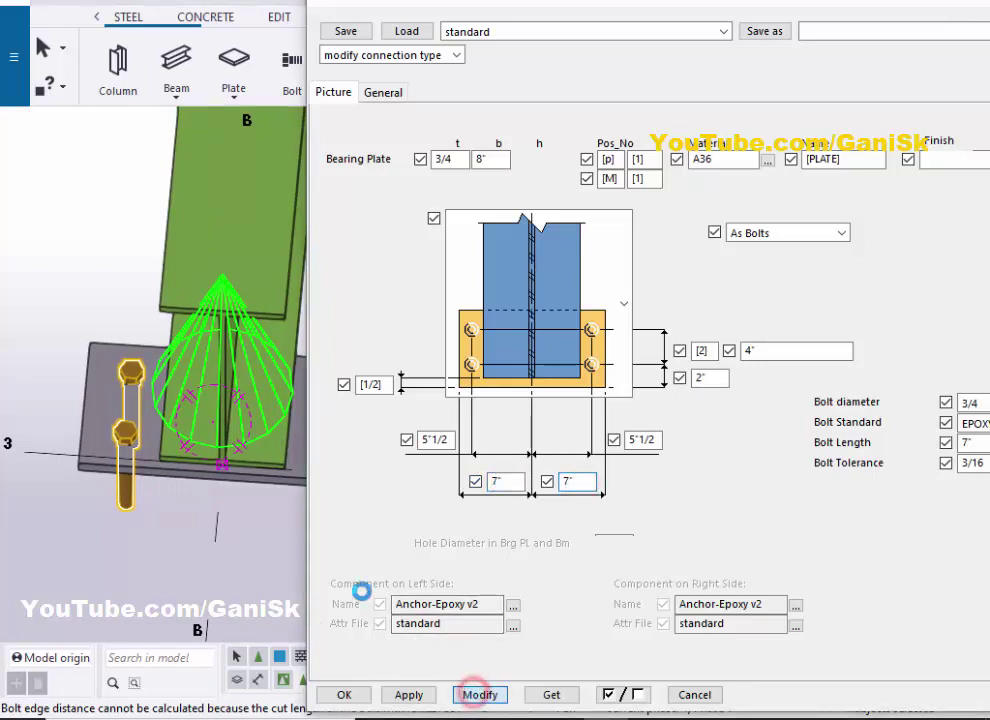
- Examine the resized bearing plate and its bolts beneath the beam from several angles
mouse_move(171, 424)
ctrl+middle_down()
mouse_move(100, 412)
mouse_move(124, 411)
mouse_move(225, 480)
ctrl+middle_up()
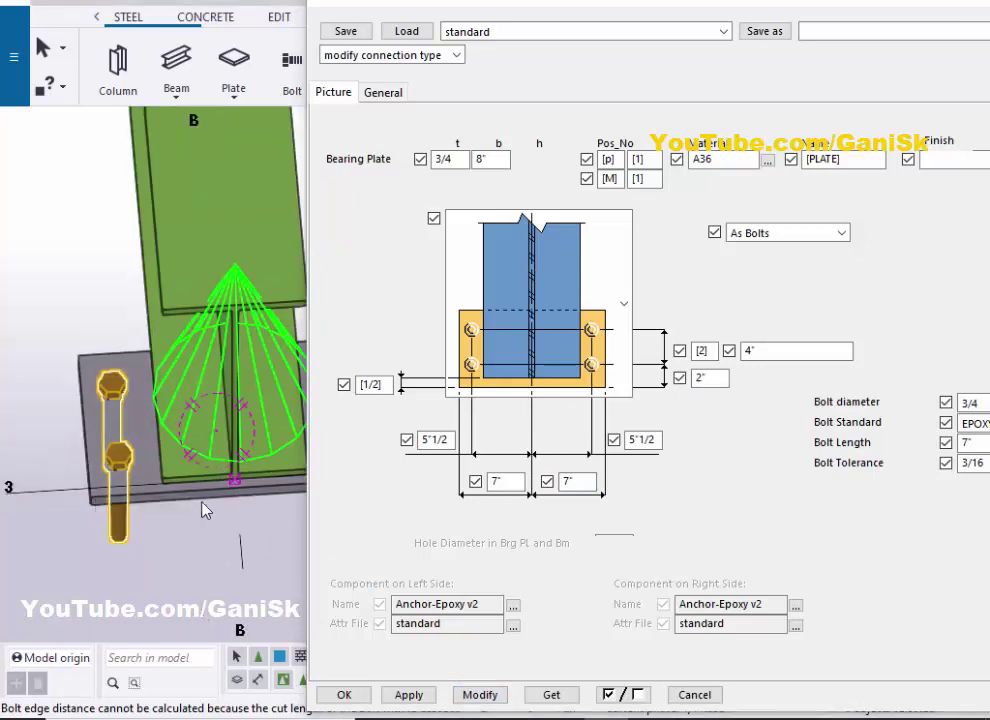
double_click(500, 481)
double_click(587, 483)
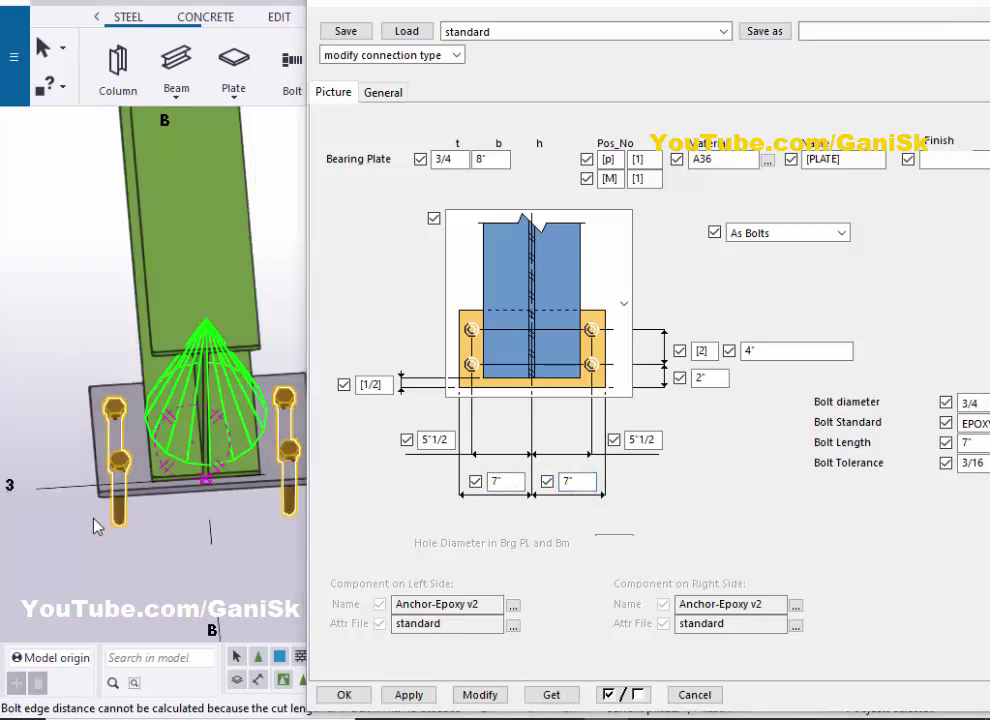
scroll(100, 515, down, 2)
ctrl+middle_drag(170, 505, 349, 480)
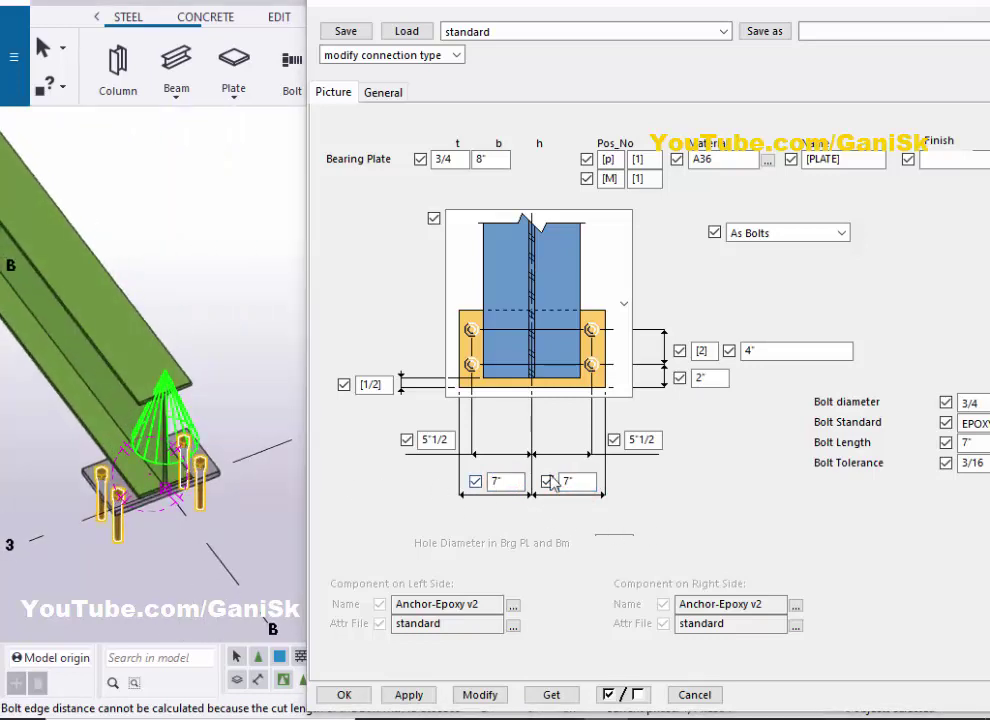
text(")
ctrl+middle_drag(148, 510, 126, 530)
scroll(110, 513, up, 3)
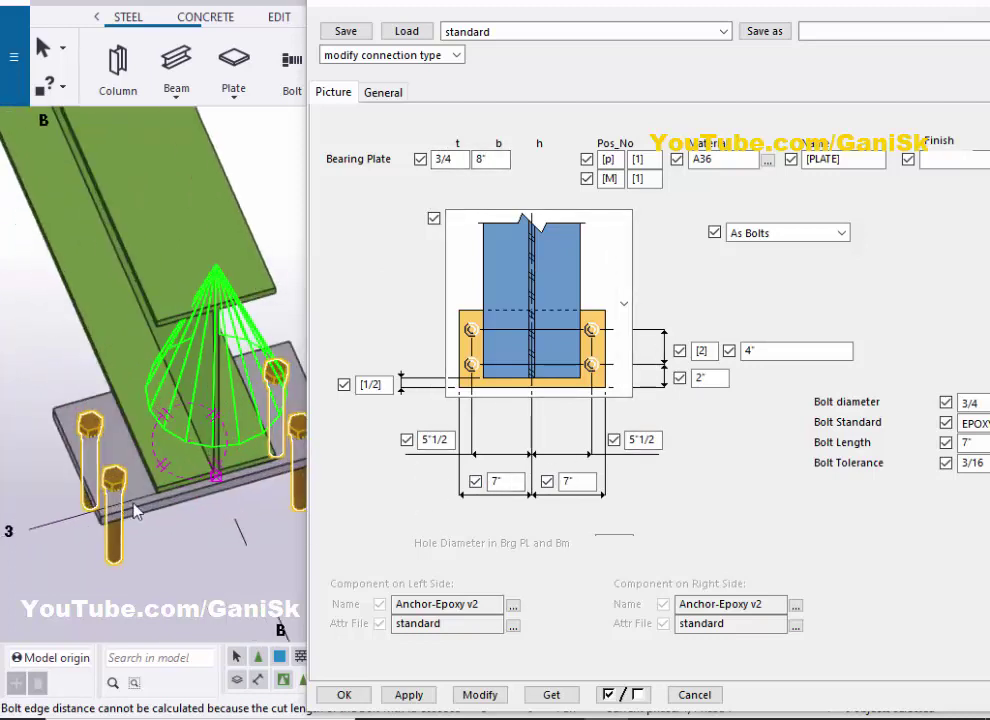
scroll(135, 510, down, 4)
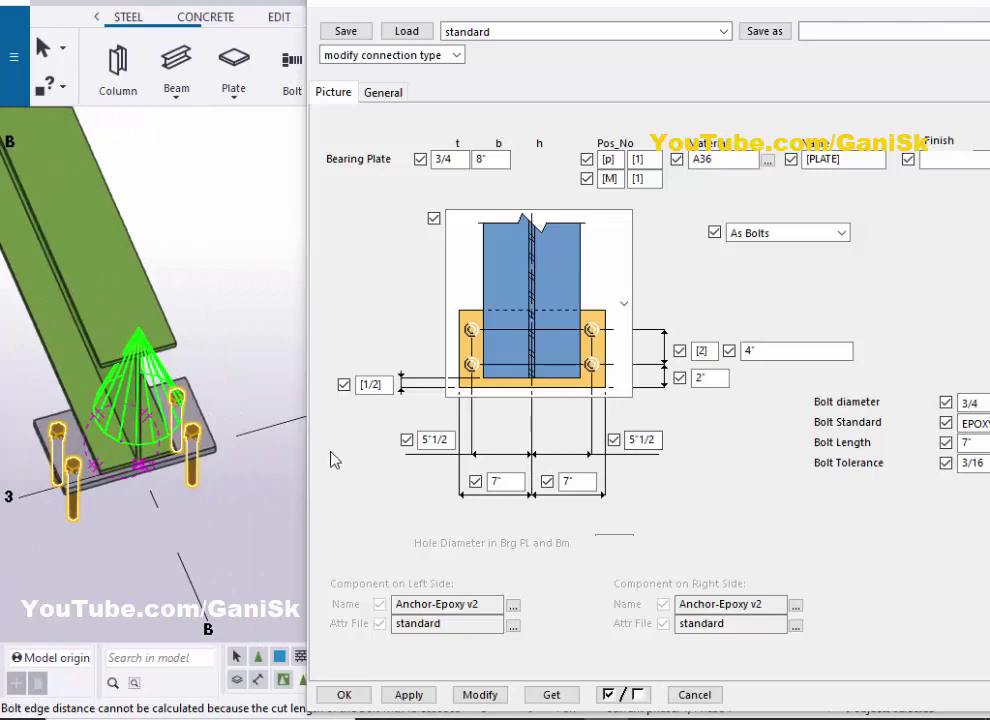
- Review the bolt diameter, standard, length and tolerance settings, and inspect the bolts at the plate up close
drag(823, 6, 712, 4)
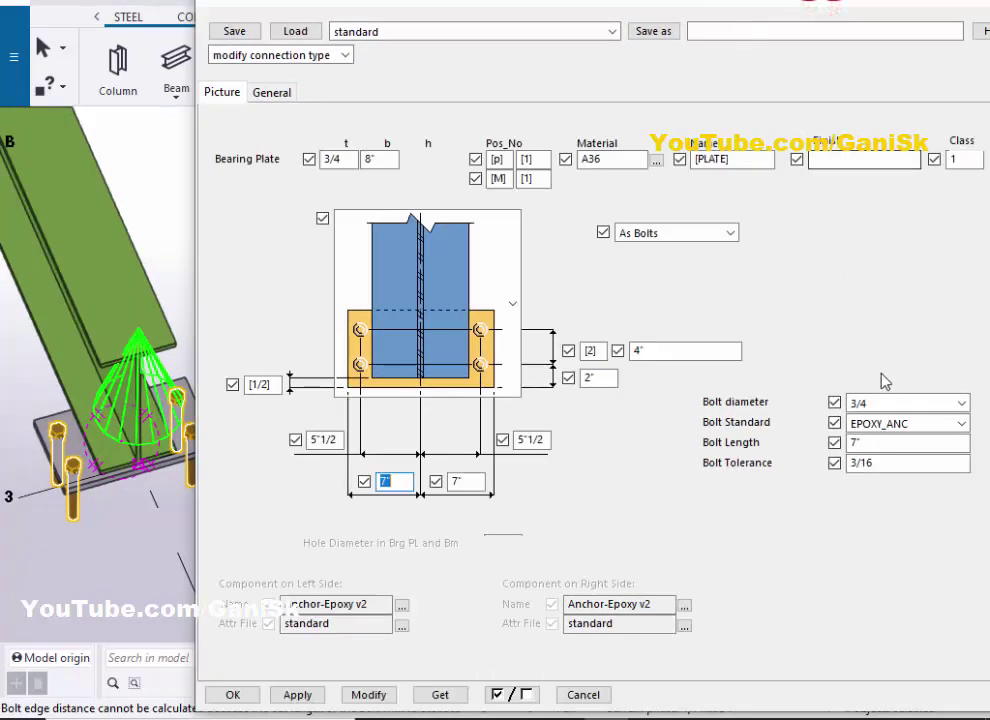
click(887, 405)
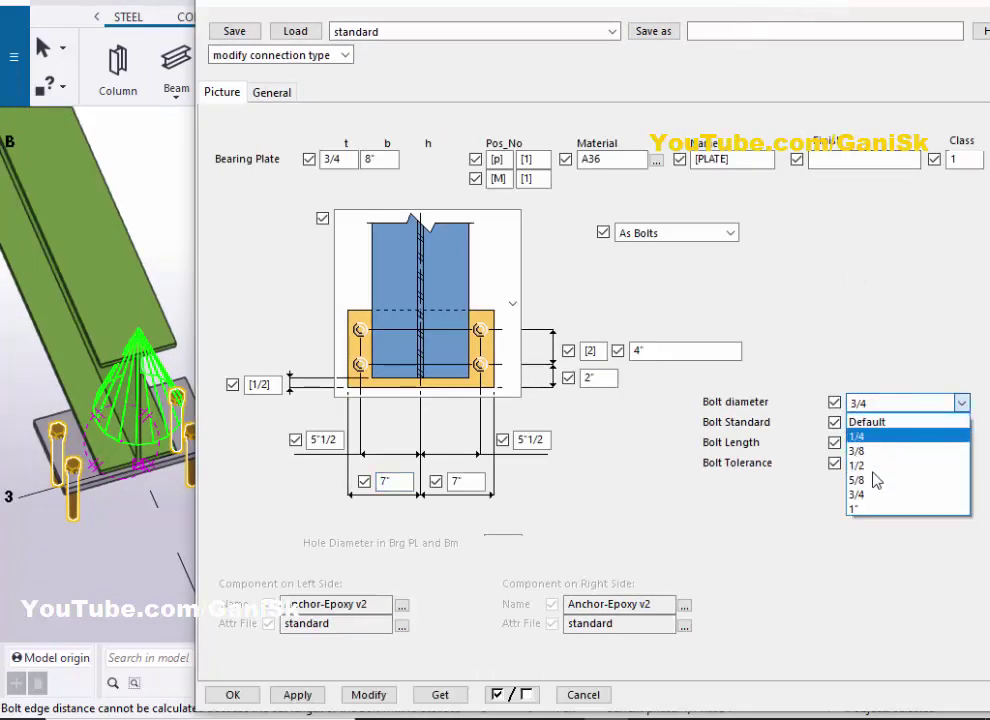
click(884, 404)
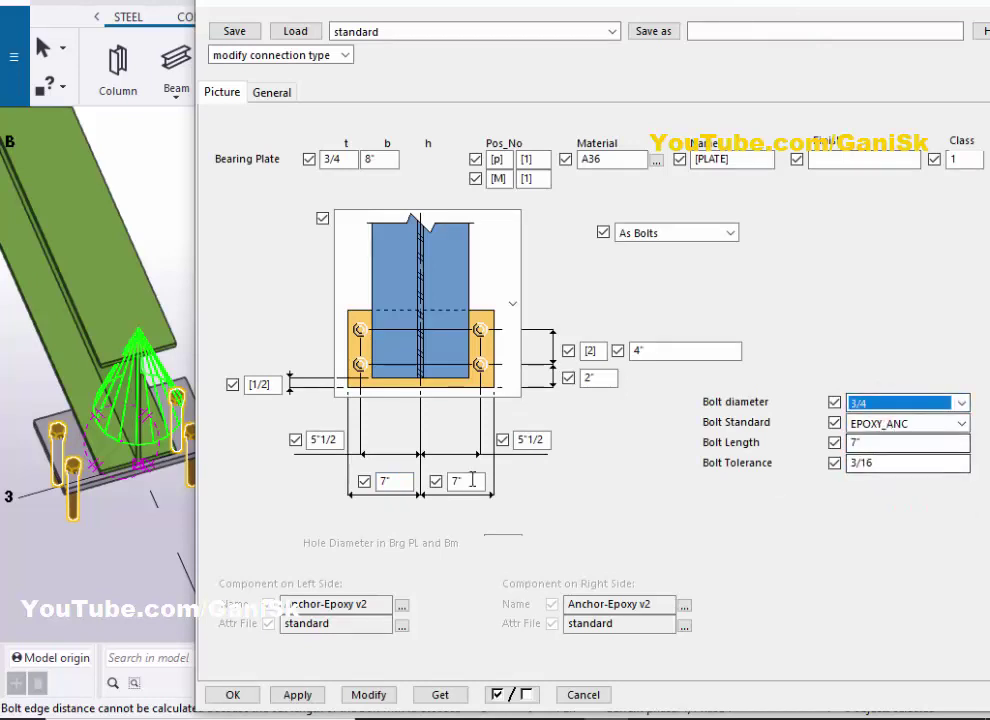
double_click(866, 442)
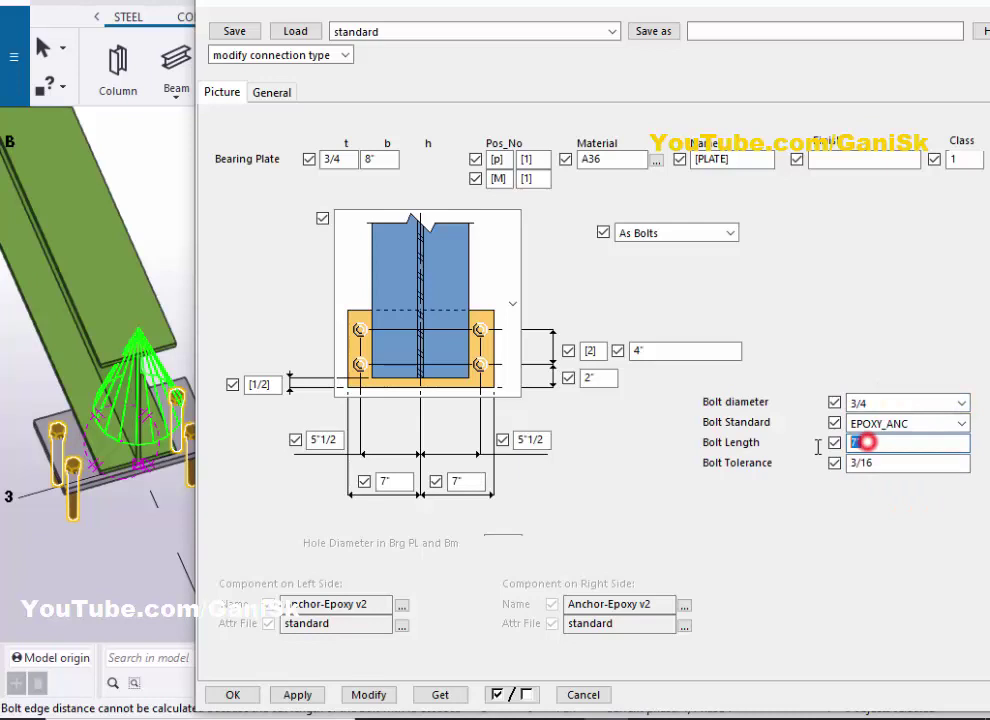
double_click(888, 465)
click(917, 421)
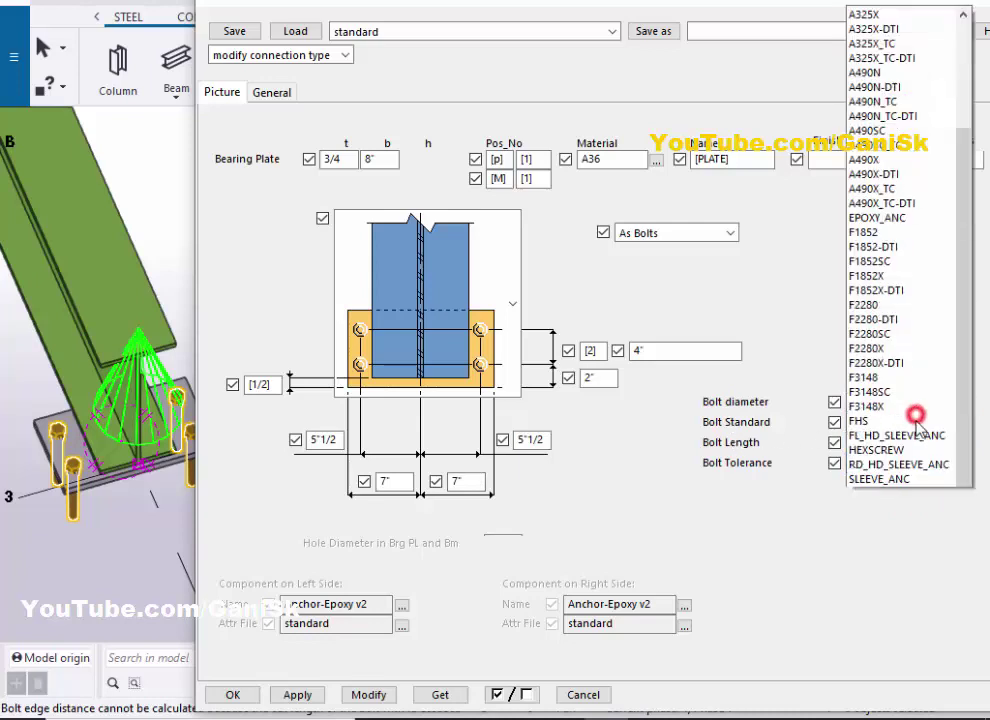
click(851, 596)
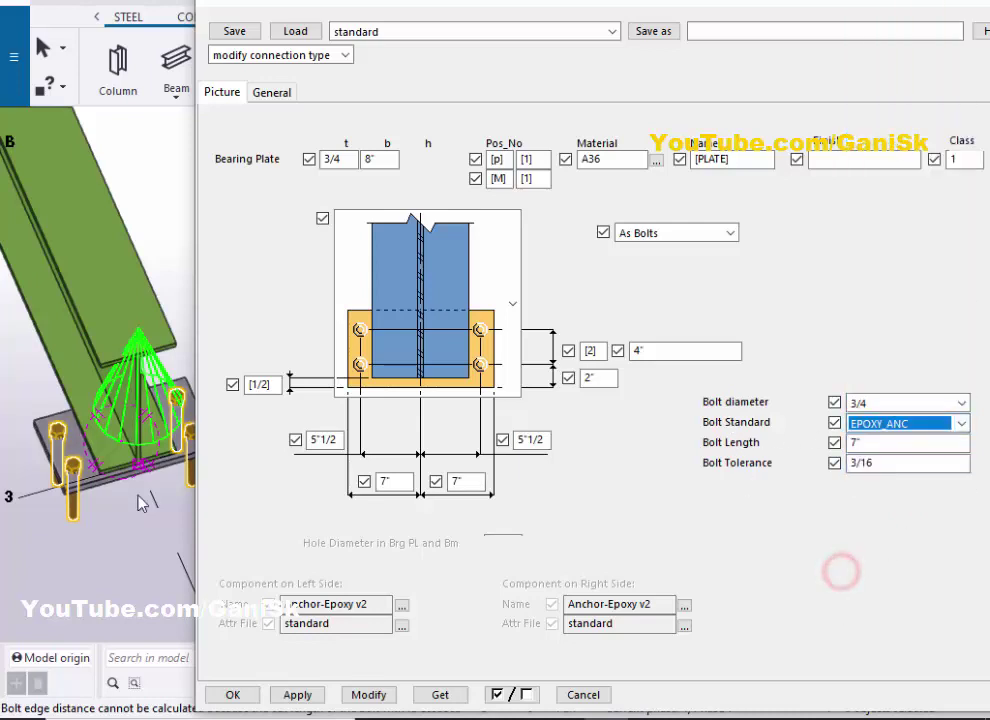
scroll(107, 383, down, 5)
scroll(118, 522, up, 10)
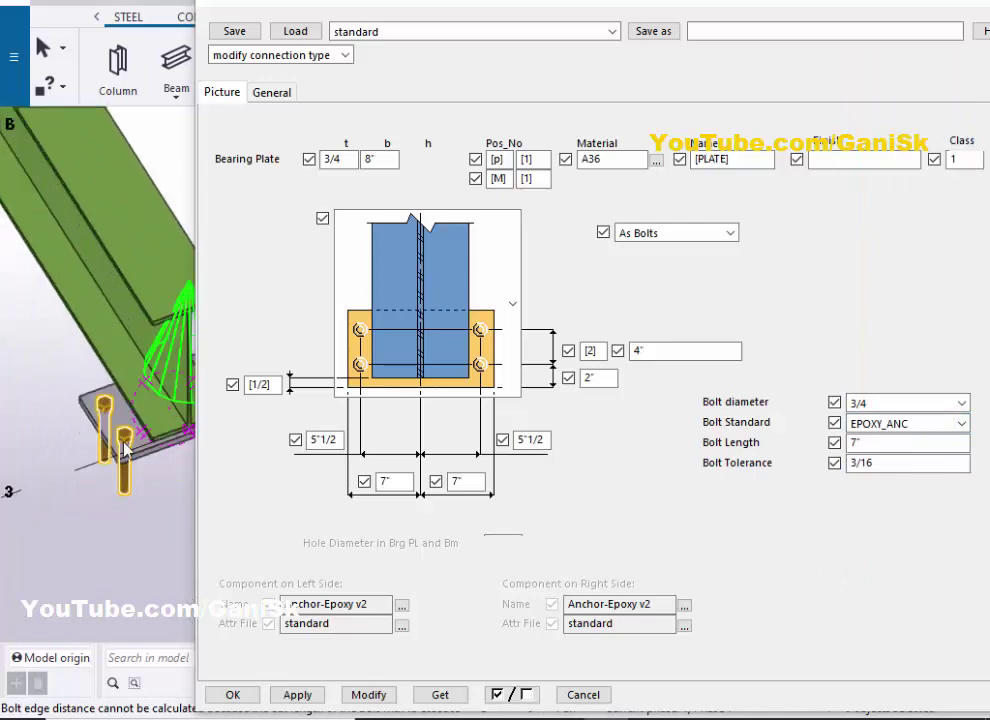
scroll(81, 473, down, 3)
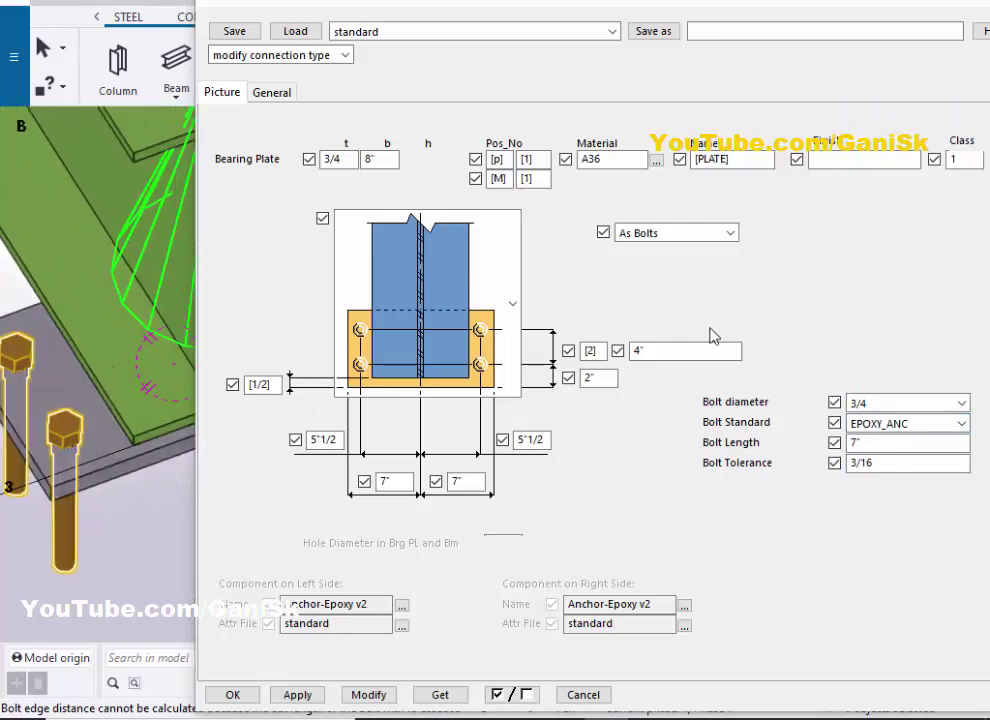
- Switch the fastening type to Nested Component, apply it to the connection and inspect the anchors under the plate
click(675, 235)
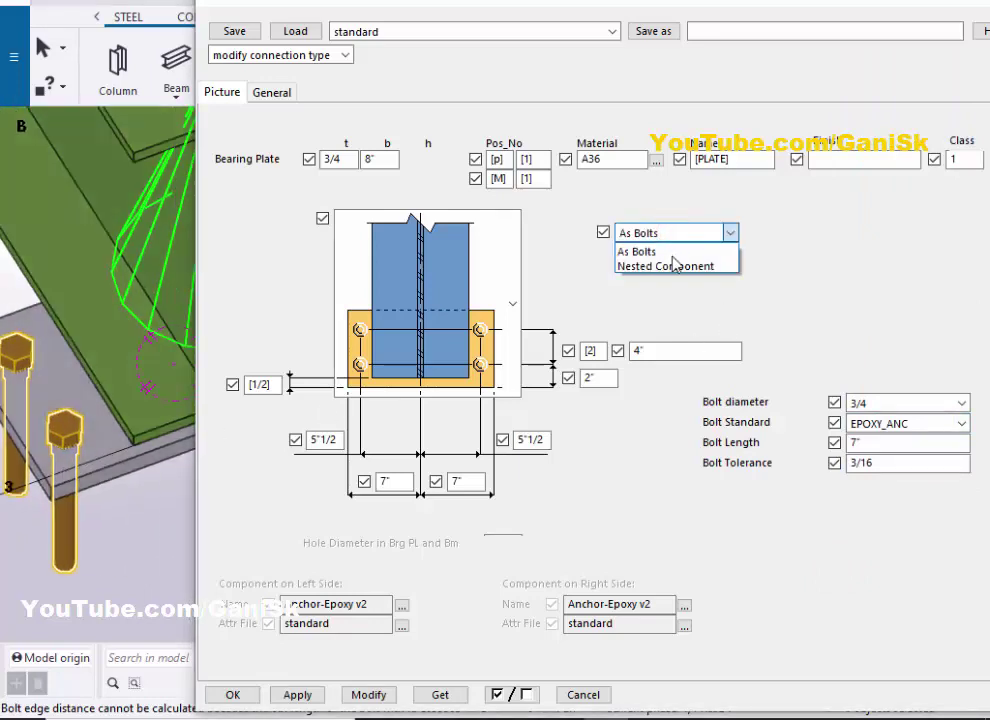
click(692, 267)
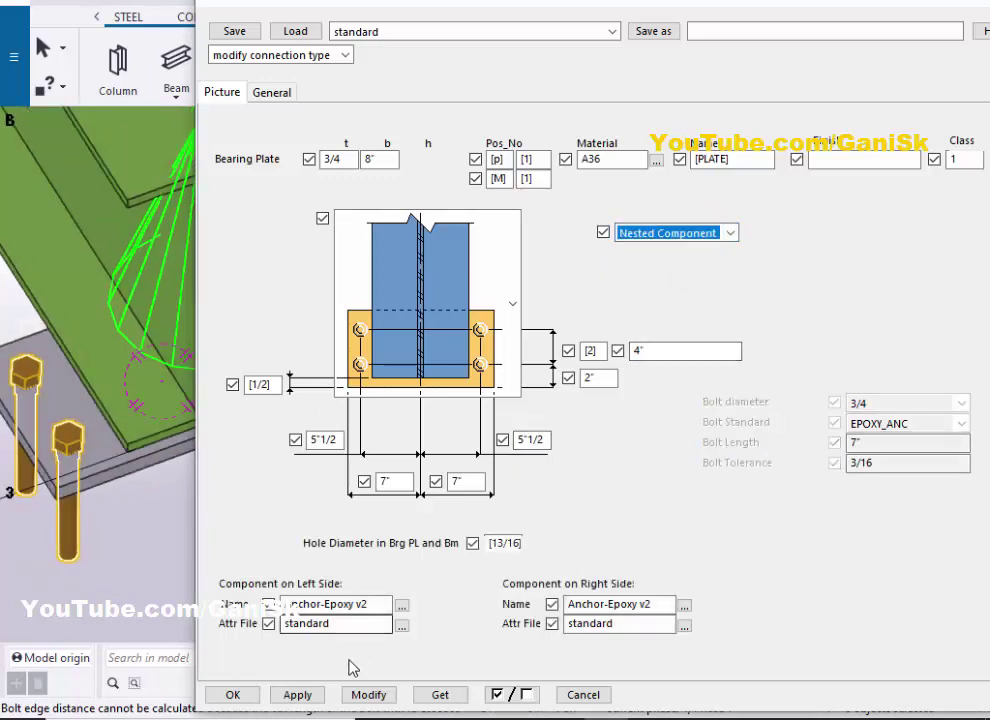
click(367, 694)
click(73, 543)
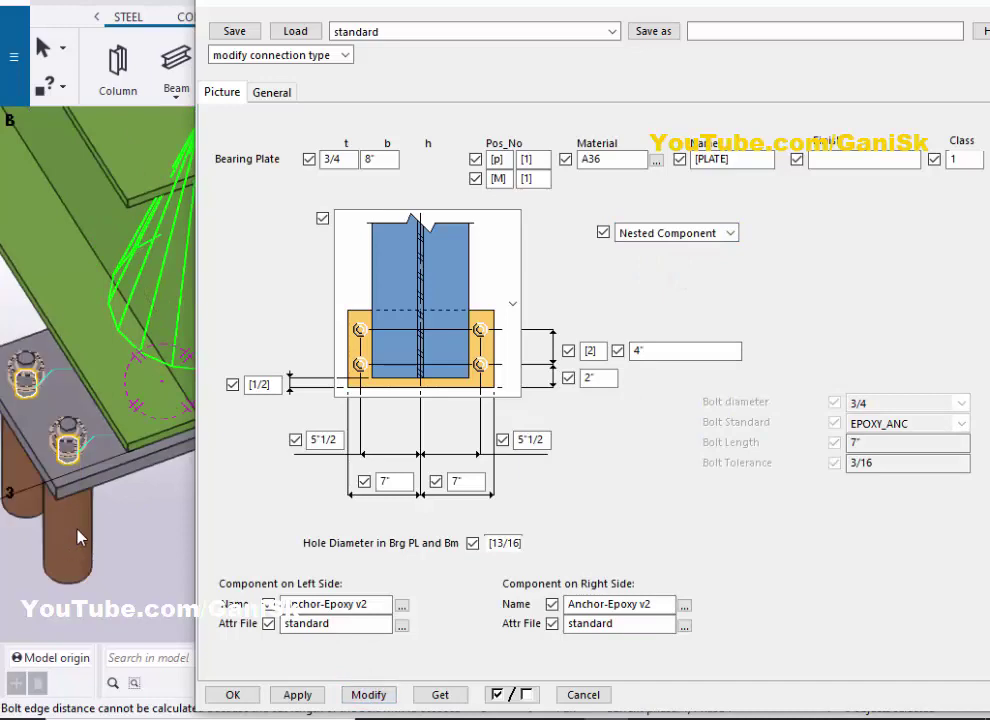
scroll(76, 533, down, 4)
ctrl+middle_drag(76, 533, 60, 508)
scroll(62, 511, up, 5)
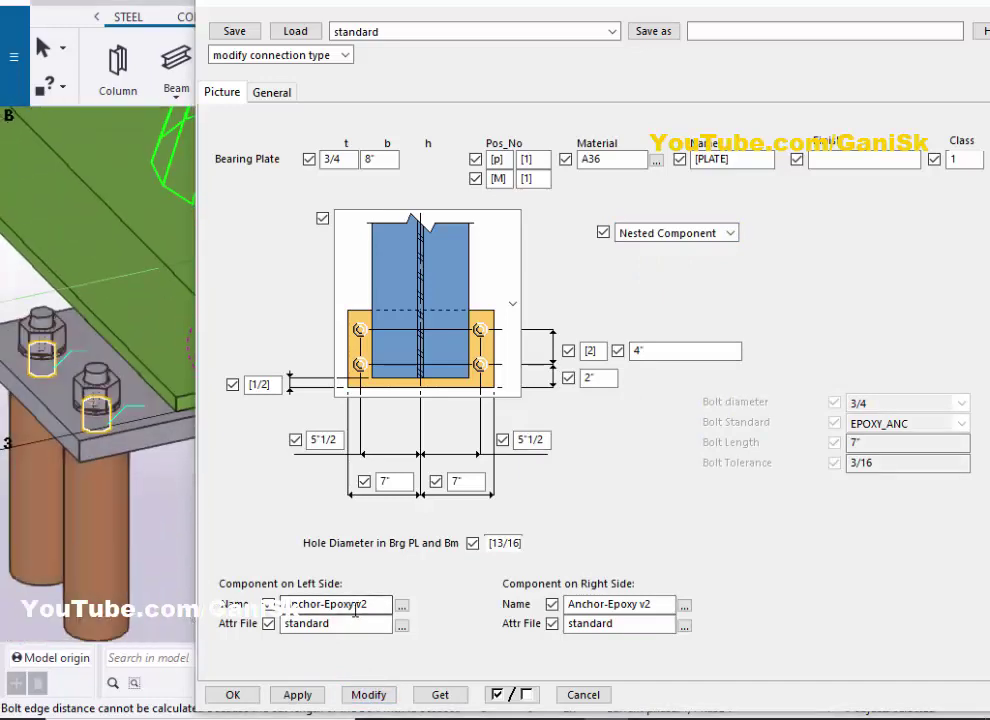
scroll(100, 516, down, 4)
ctrl+middle_drag(88, 515, 140, 405)
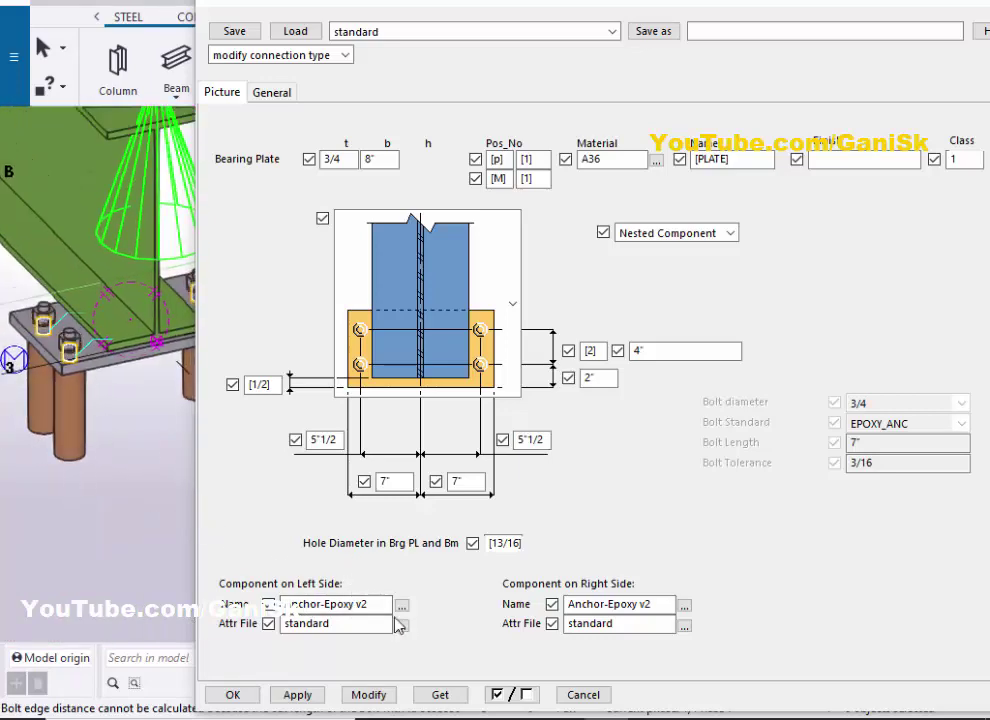
- Choose Anchor-Bent Rod v2 from the custom Anchor Rods components as the nested component on the left side
click(401, 606)
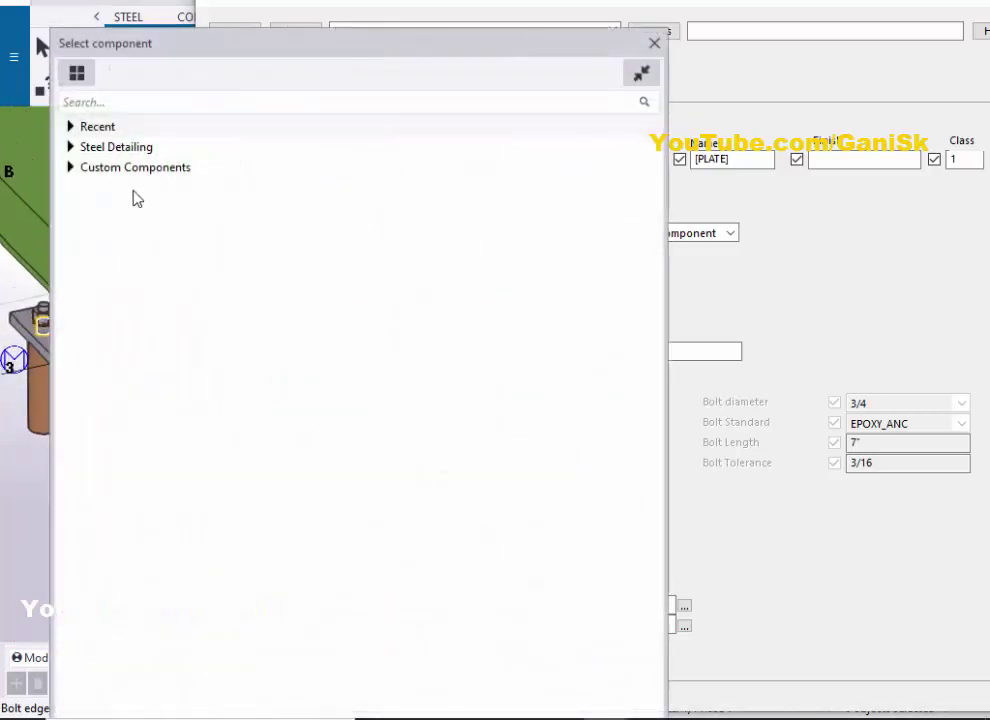
click(71, 168)
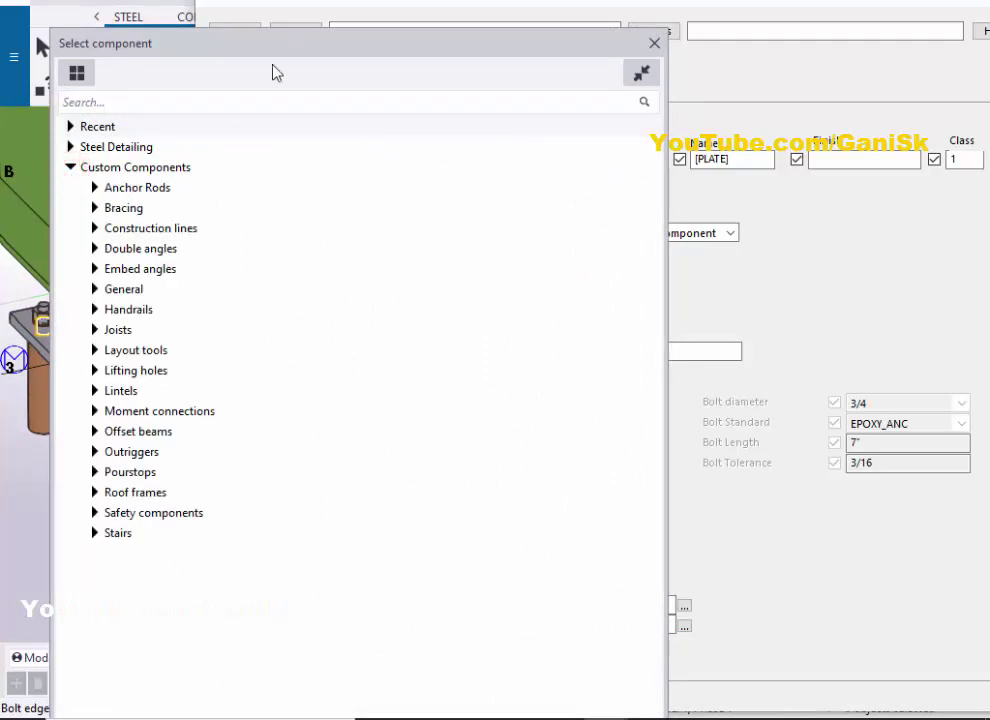
drag(287, 44, 602, 26)
click(347, 162)
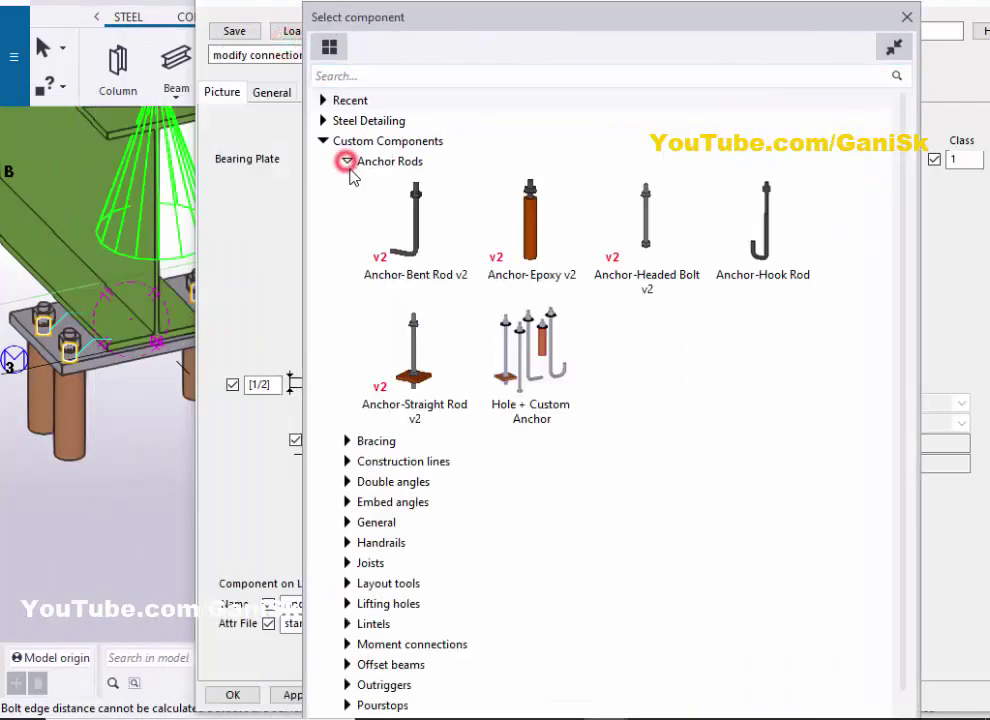
click(416, 213)
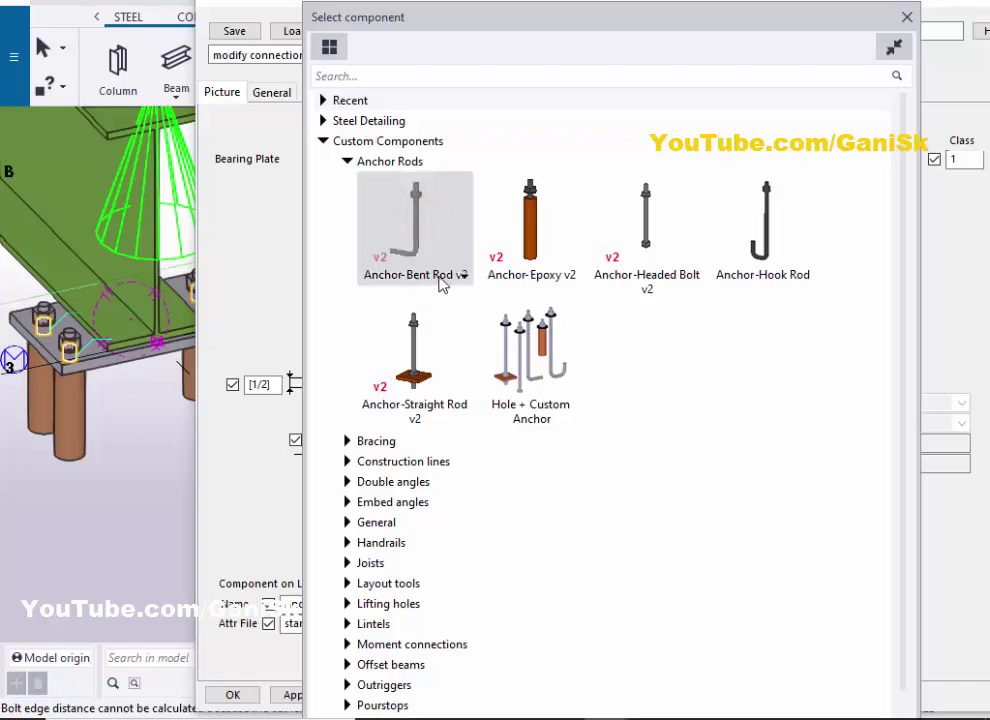
double_click(420, 244)
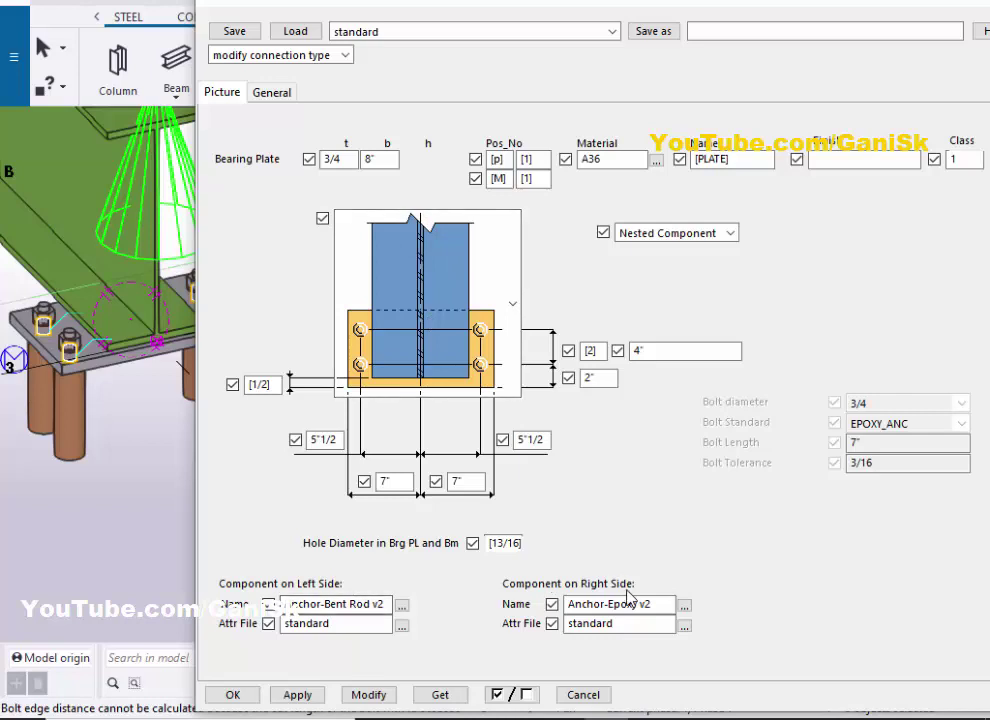
- Choose Anchor-Bent Rod v2 as the right-side nested component and apply the anchor settings to the connection
scroll(49, 459, down, 2)
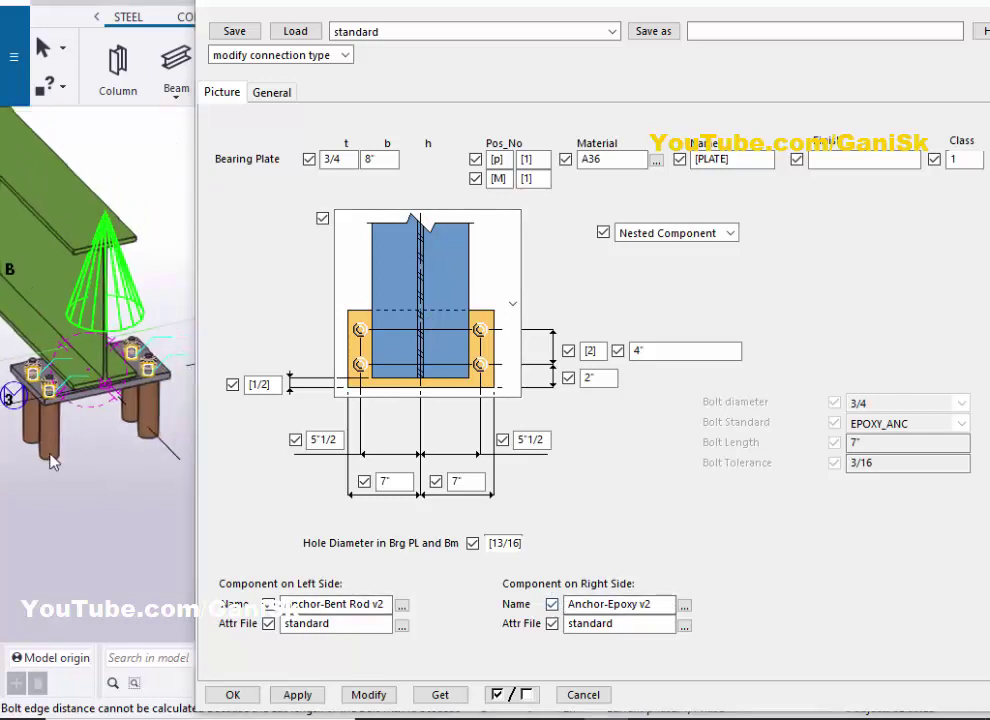
middle_drag(49, 459, 2, 470)
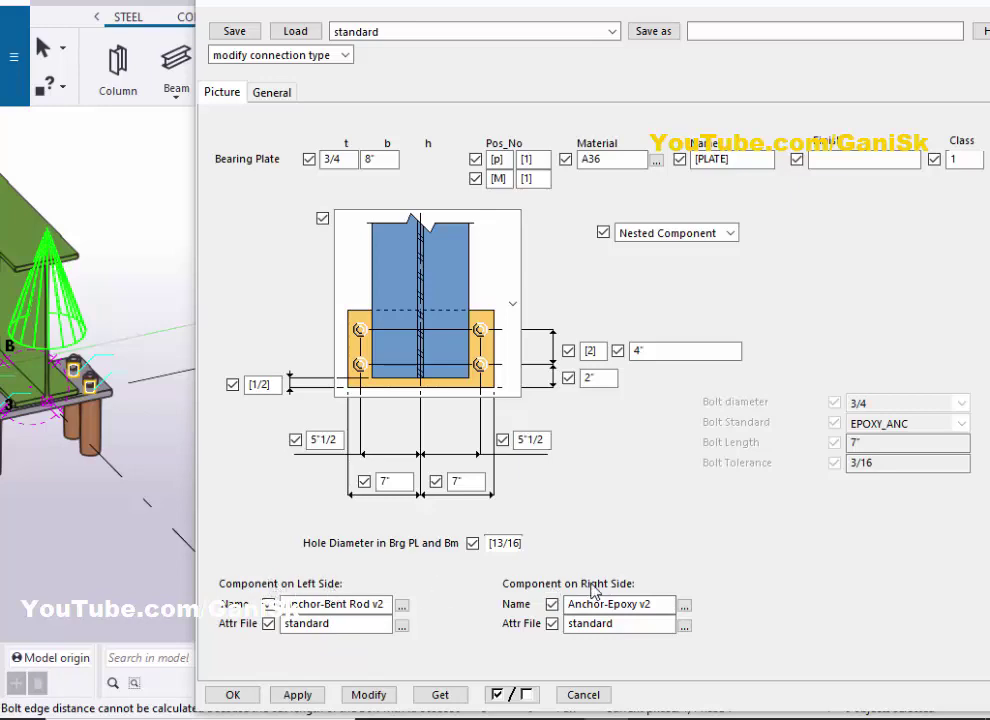
click(685, 604)
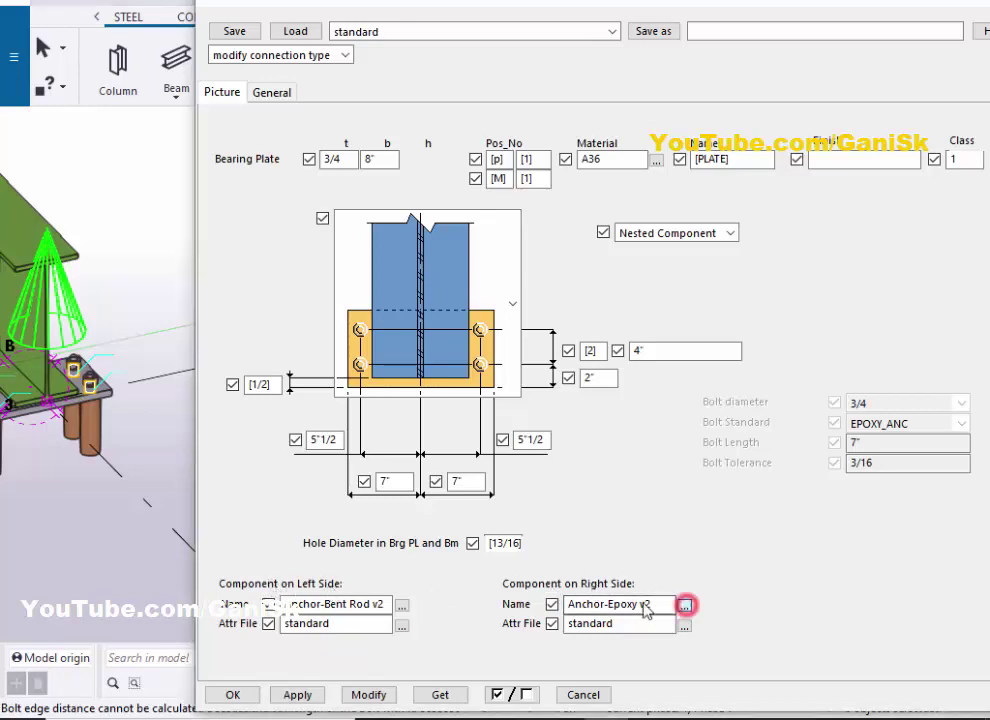
click(95, 193)
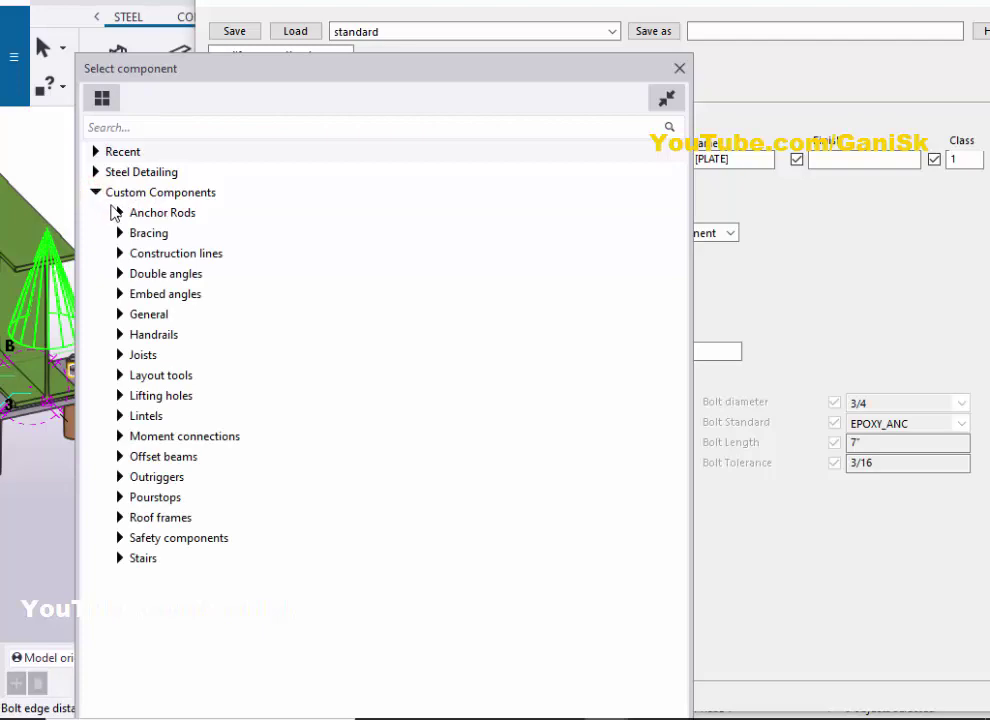
click(119, 213)
double_click(185, 280)
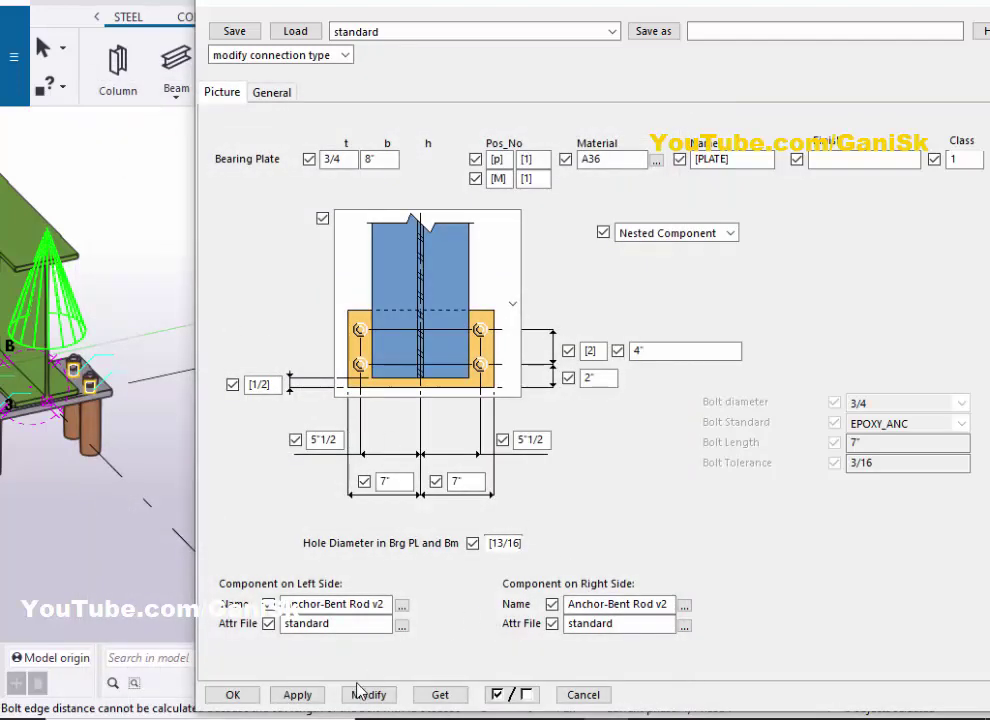
click(366, 694)
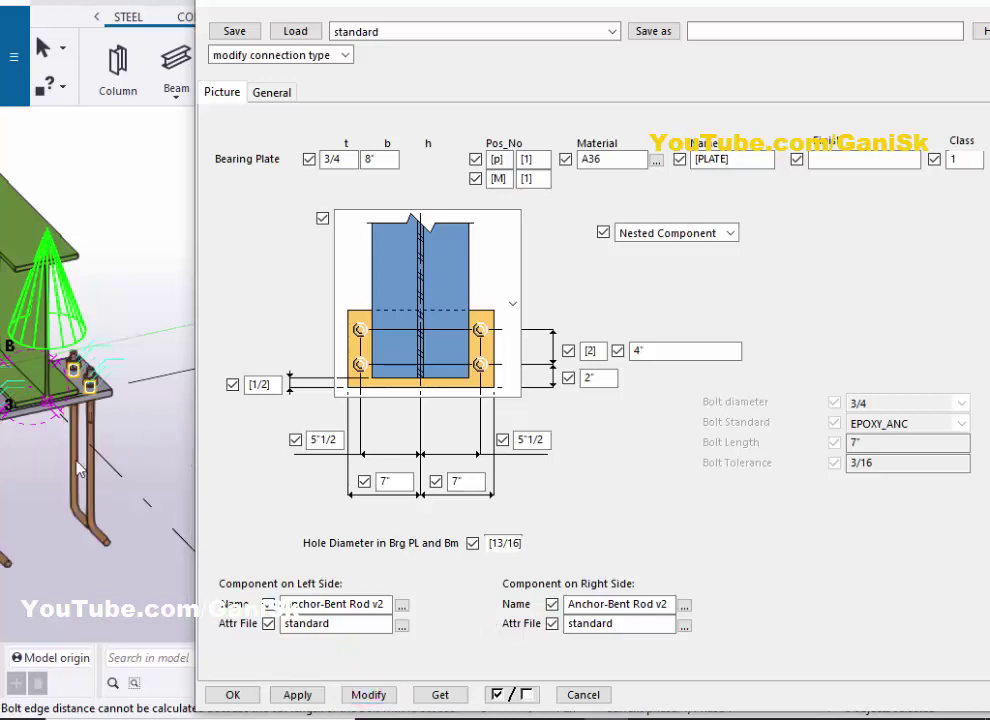
- Examine the bent anchor rods beneath the bearing plate from several angles
scroll(80, 470, down, 3)
scroll(82, 473, up, 2)
middle_drag(97, 495, 104, 504)
scroll(104, 503, up, 6)
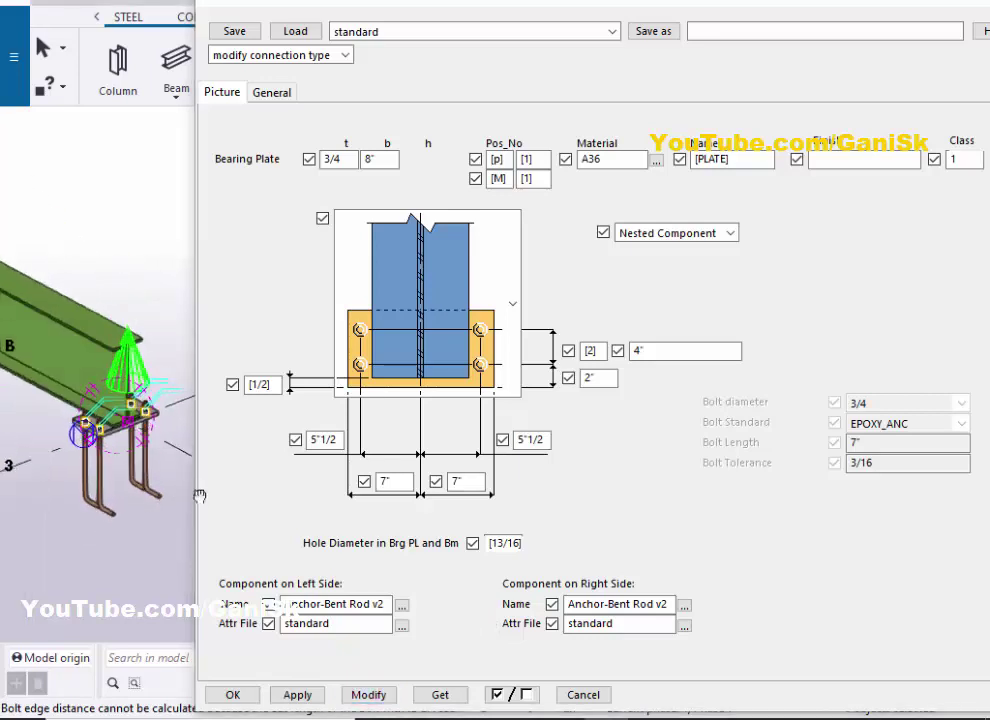
scroll(104, 503, down, 6)
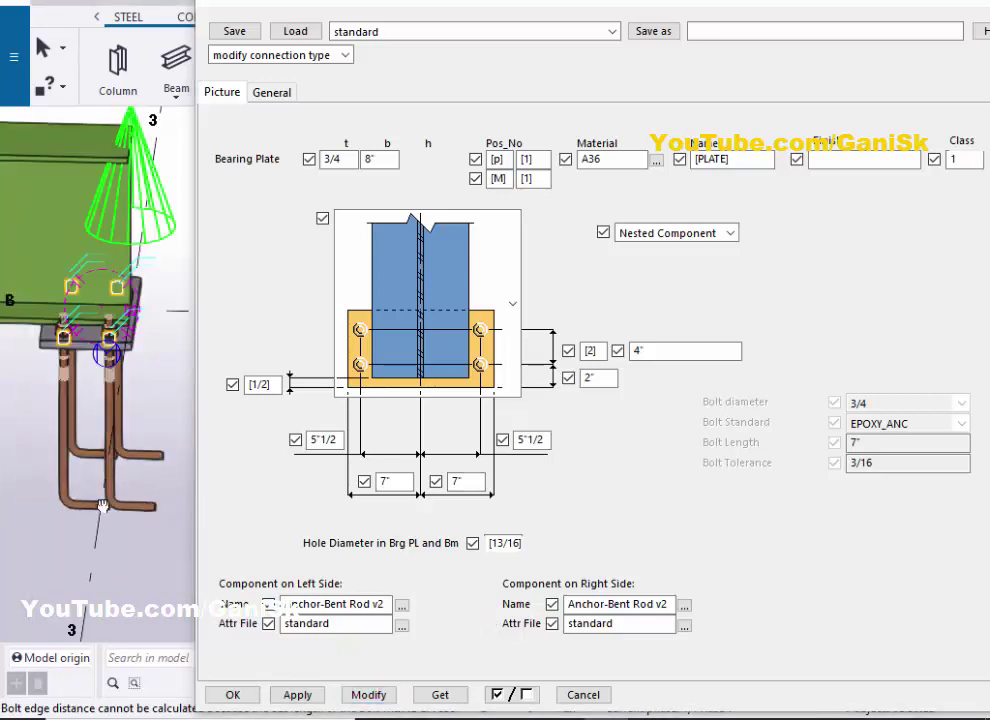
ctrl+middle_drag(104, 503, 22, 512)
mouse_move(131, 488)
ctrl+middle_down()
mouse_move(115, 477)
mouse_move(76, 502)
mouse_move(153, 485)
mouse_move(113, 468)
ctrl+middle_up()
- Replace the left-side nested component with Anchor-Hook Rod from the custom Anchor Rods components
click(399, 606)
click(400, 607)
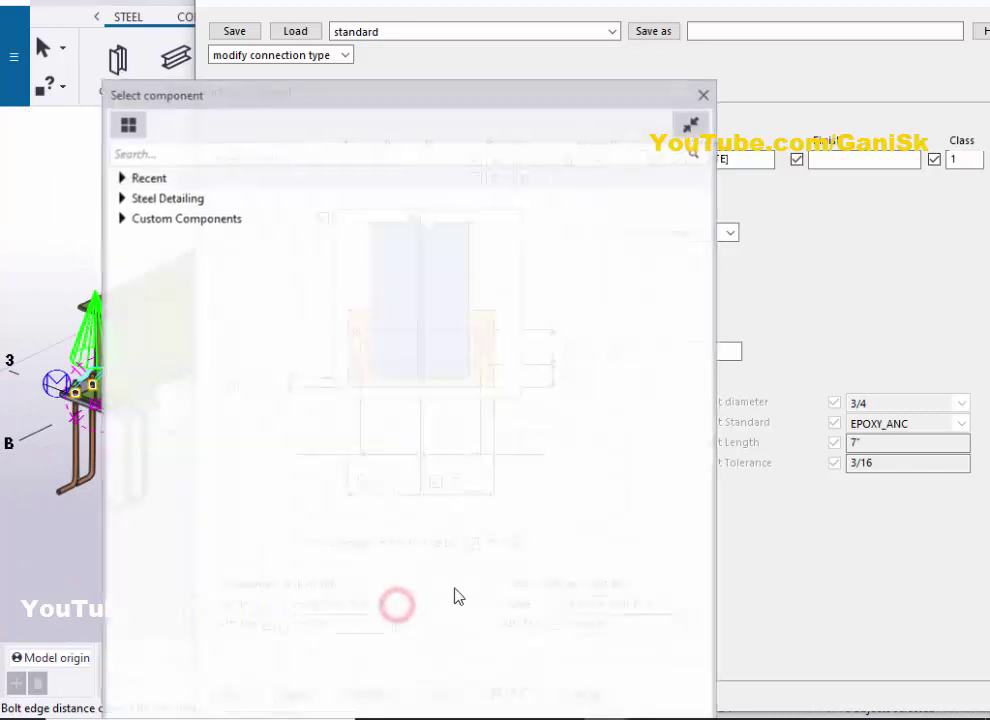
click(120, 218)
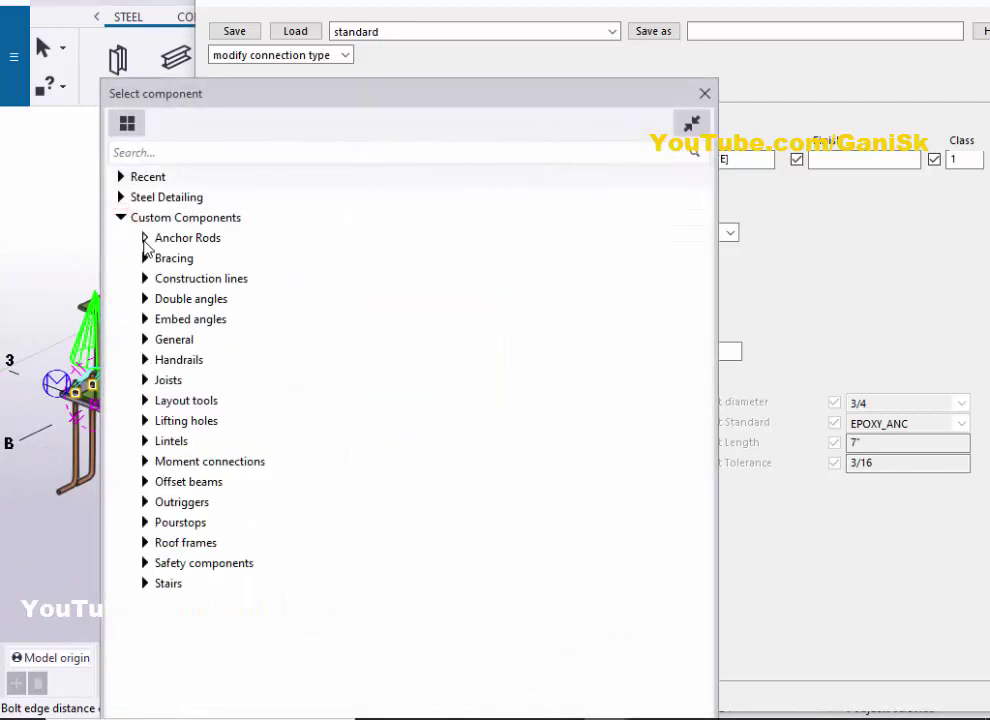
click(144, 238)
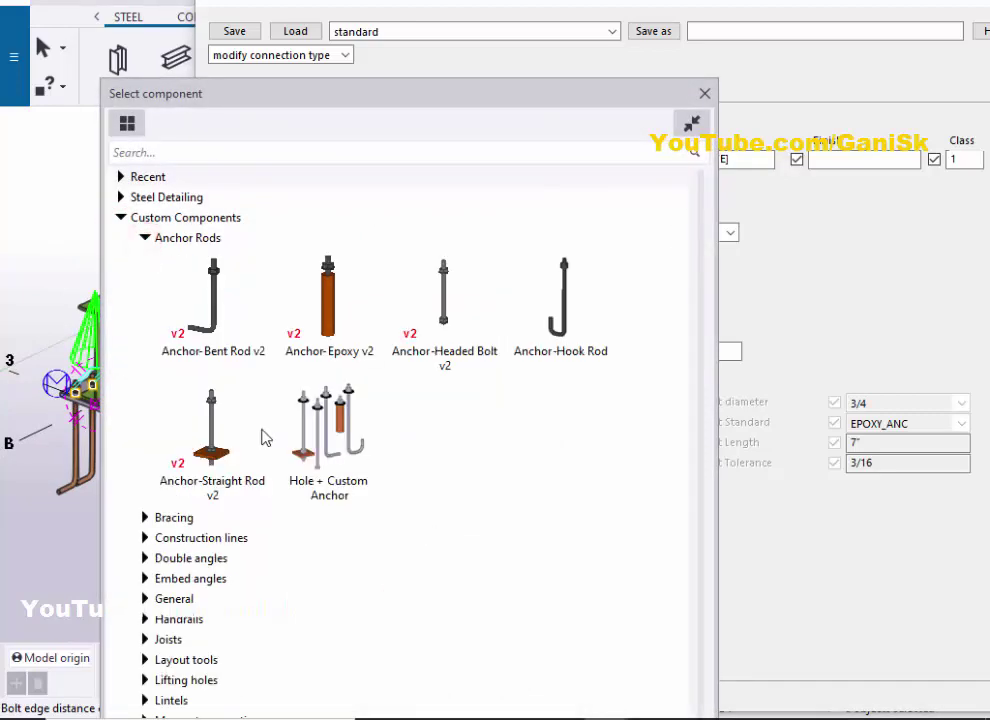
click(566, 322)
double_click(560, 322)
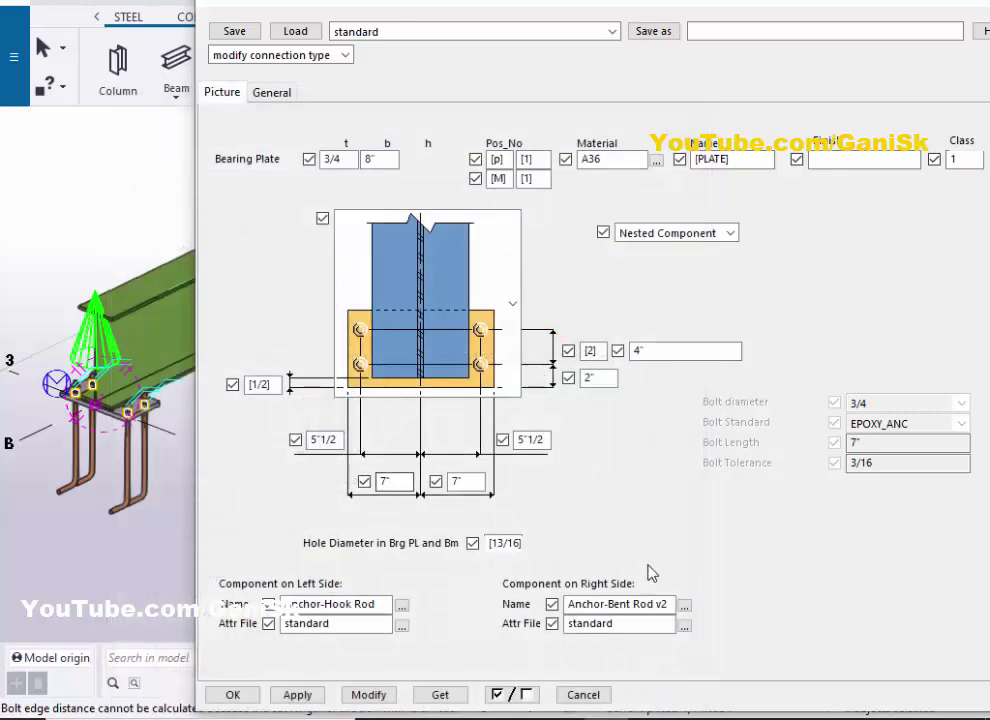
- Choose Anchor-Hook Rod from the custom Anchor Rods components as the right-side nested component and modify the connection
click(680, 607)
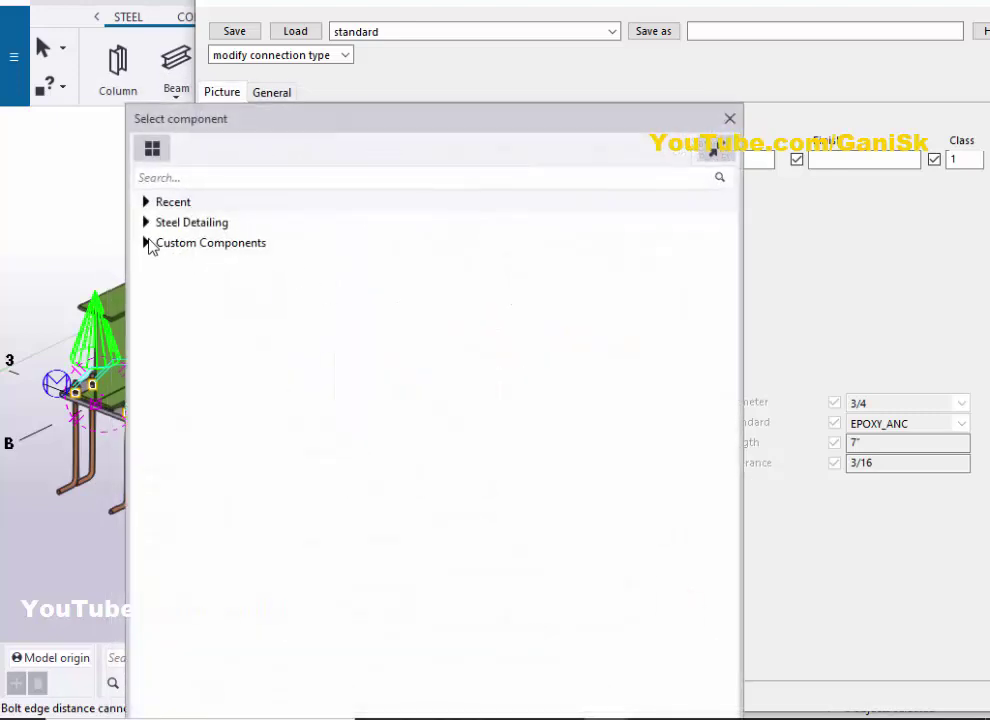
click(147, 243)
click(170, 263)
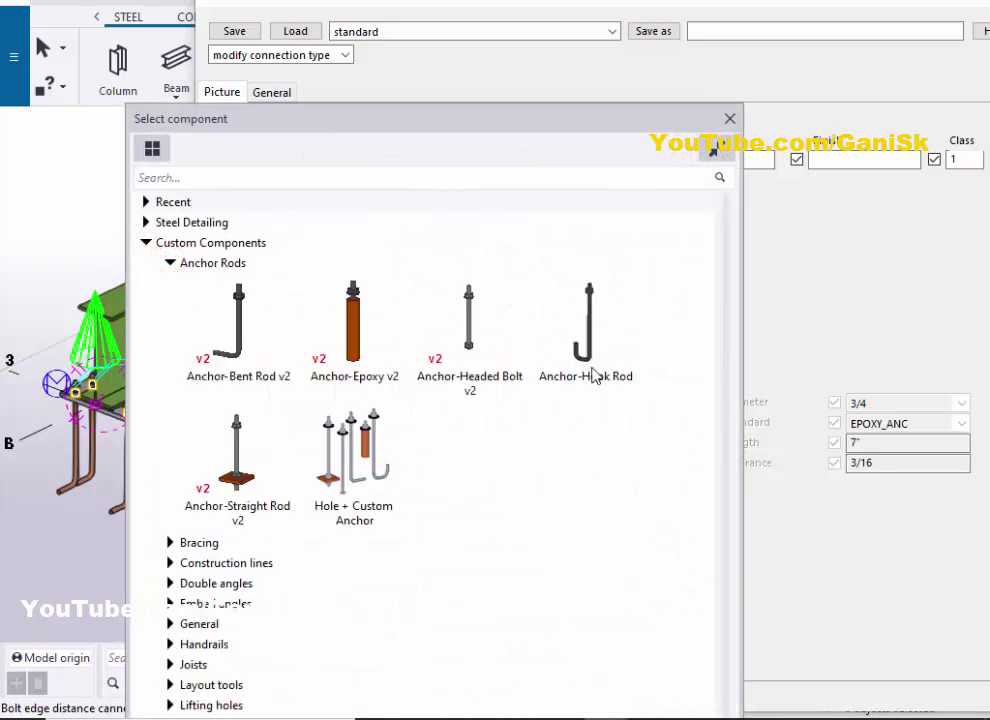
click(592, 331)
double_click(591, 329)
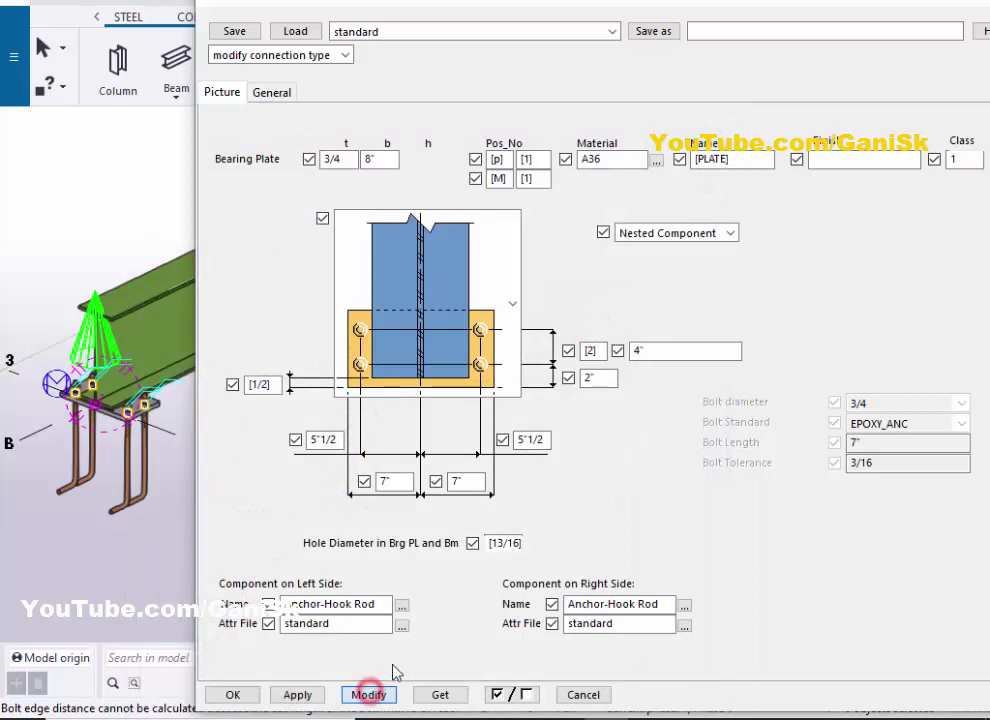
- Examine the hook anchor rods beneath the bearing plate from several angles
scroll(70, 548, down, 2)
middle_drag(146, 549, 236, 550)
ctrl+middle_drag(74, 543, 260, 545)
scroll(110, 510, up, 2)
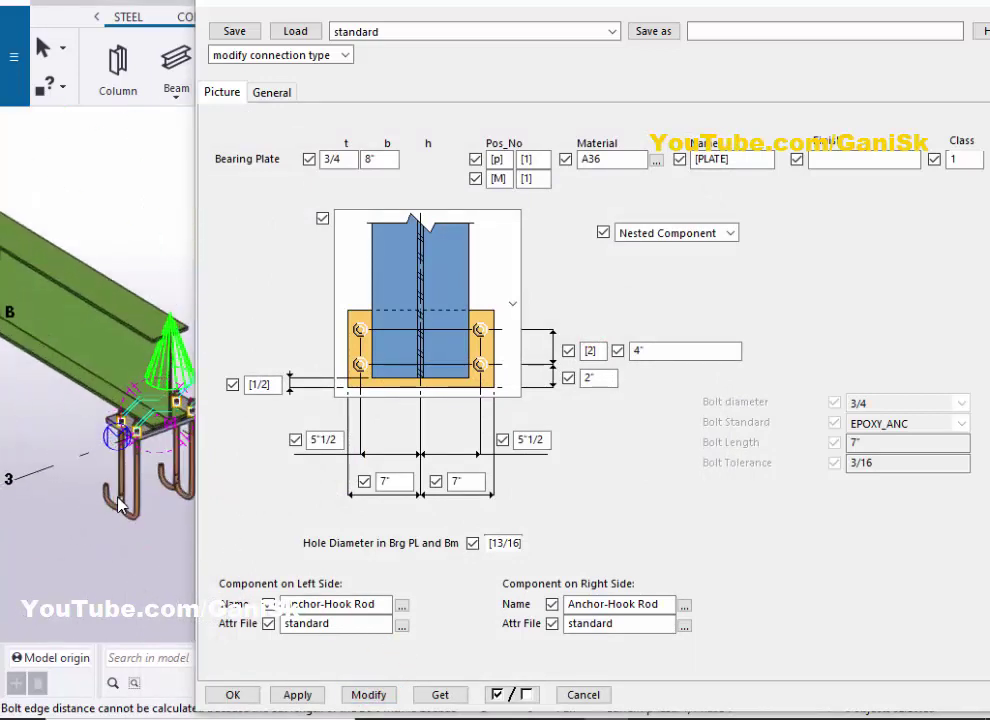
scroll(118, 505, up, 2)
scroll(80, 532, down, 2)
ctrl+middle_drag(80, 532, 236, 536)
scroll(117, 508, up, 2)
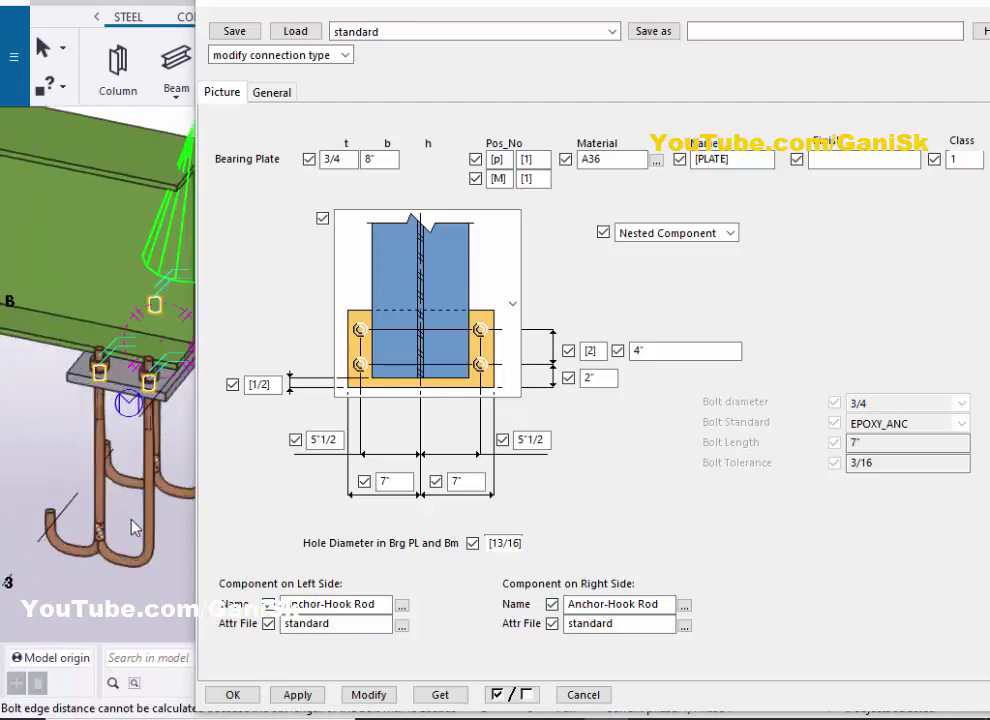
scroll(115, 532, up, 1)
scroll(112, 535, down, 3)
ctrl+middle_drag(113, 545, 67, 513)
scroll(106, 557, up, 2)
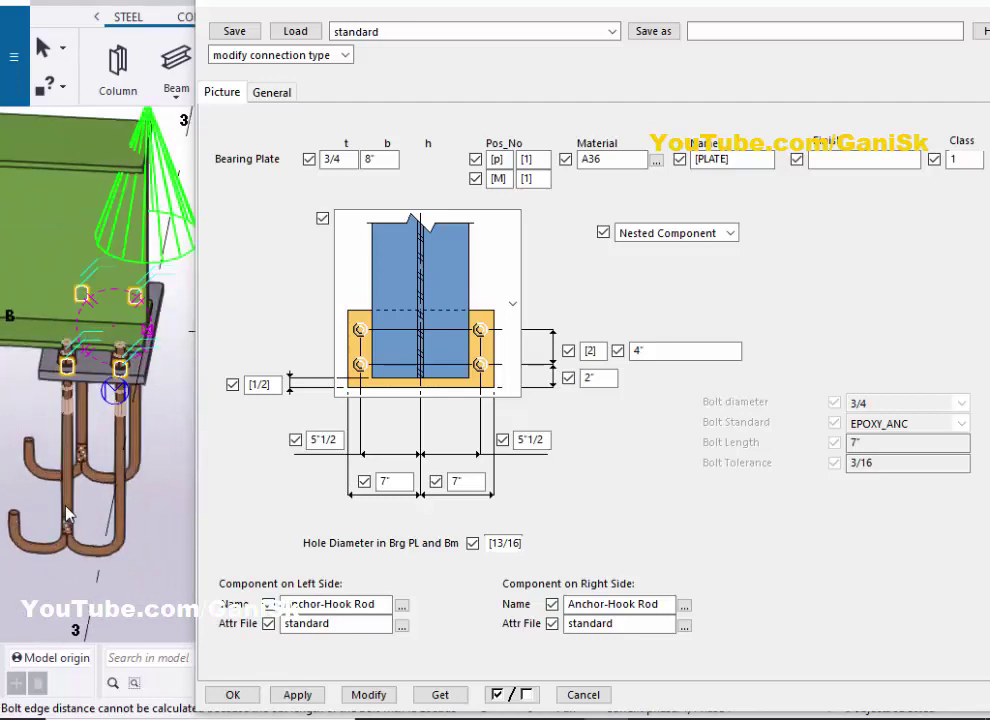
- Apply the hook rod settings and close the bearing plate connection's properties
click(306, 694)
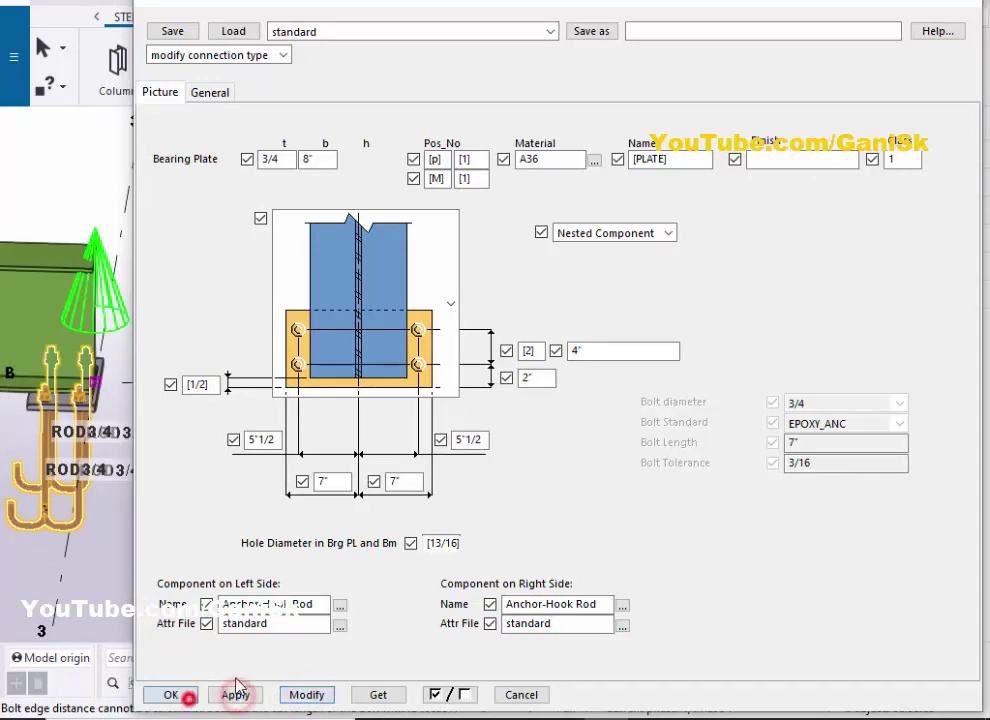
click(183, 695)
scroll(279, 543, up, 6)
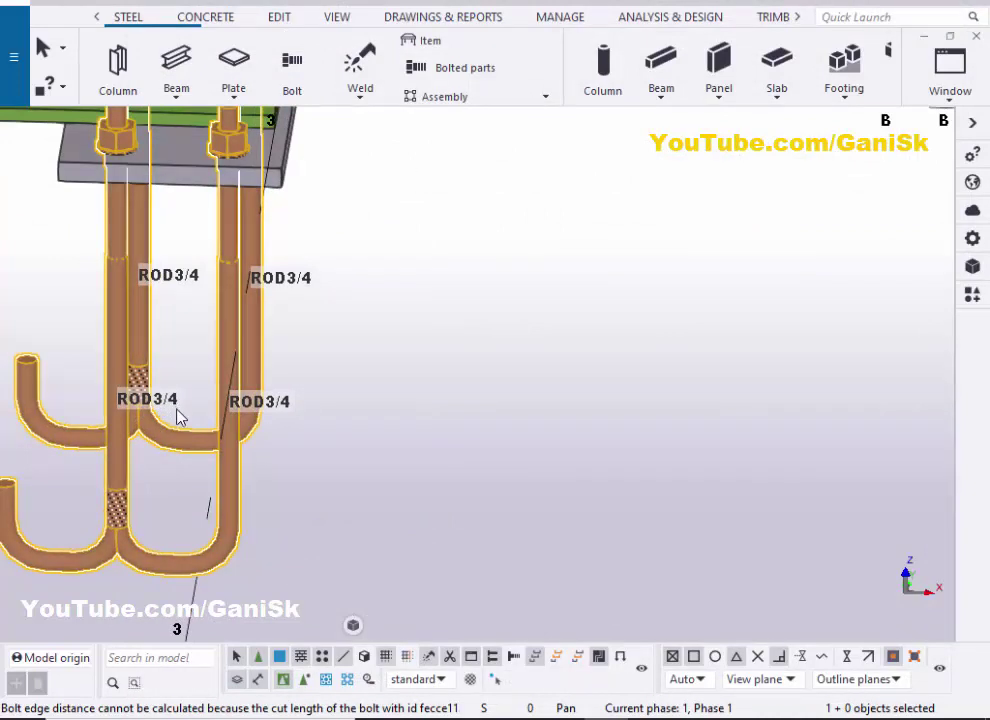
- Set the Anchor-Hook Rod component's rod thickness to 1", save it as the standard attributes, and end the placement command
click(971, 298)
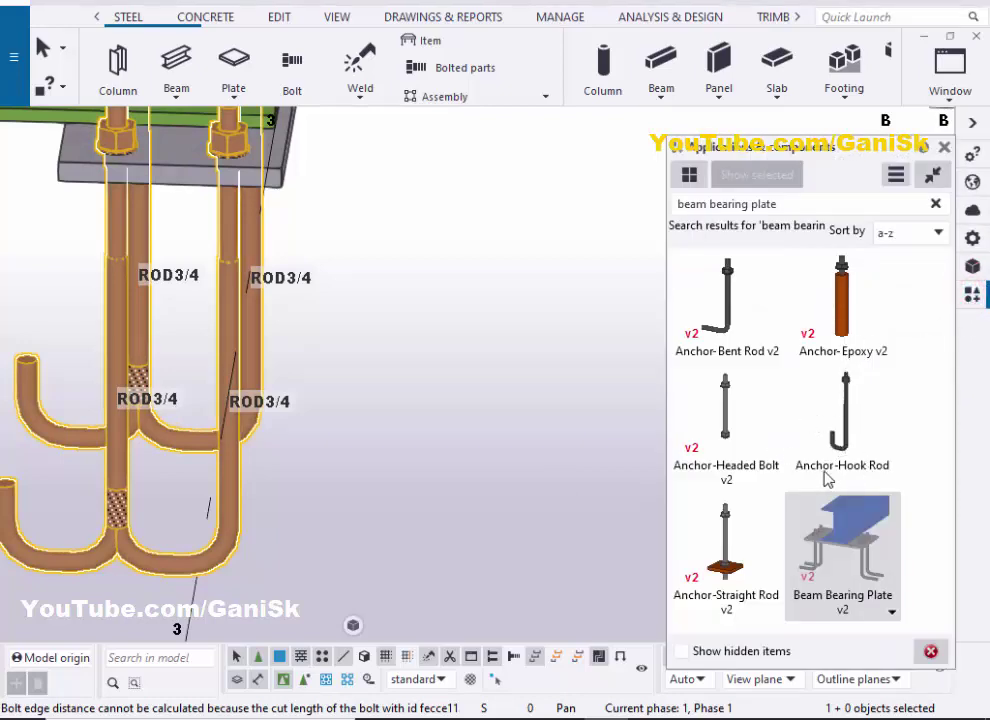
double_click(843, 425)
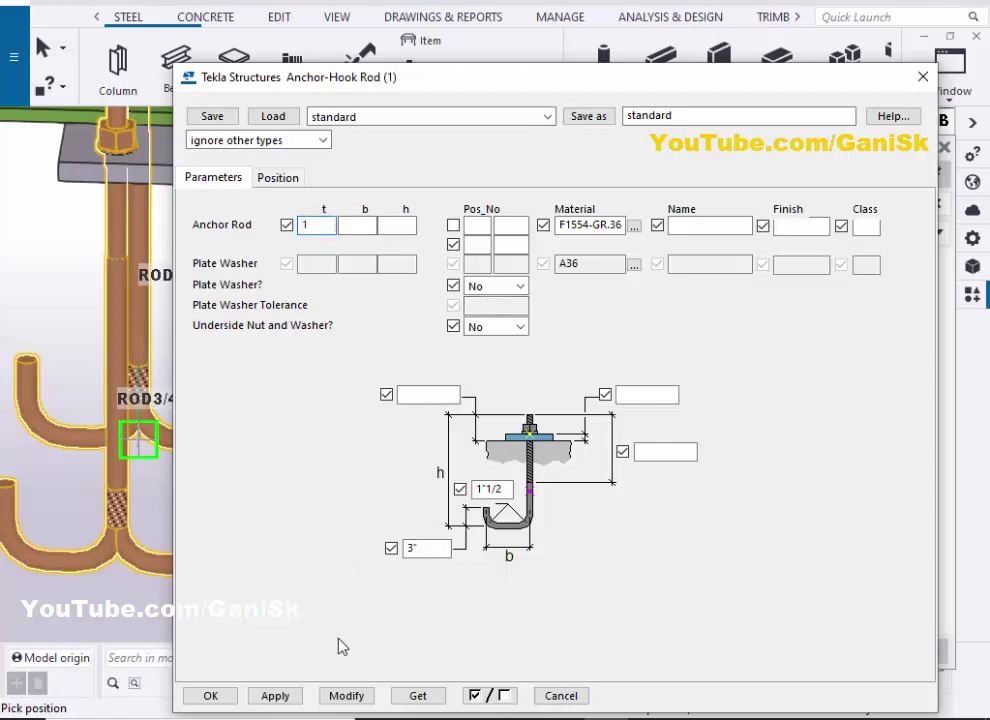
click(289, 698)
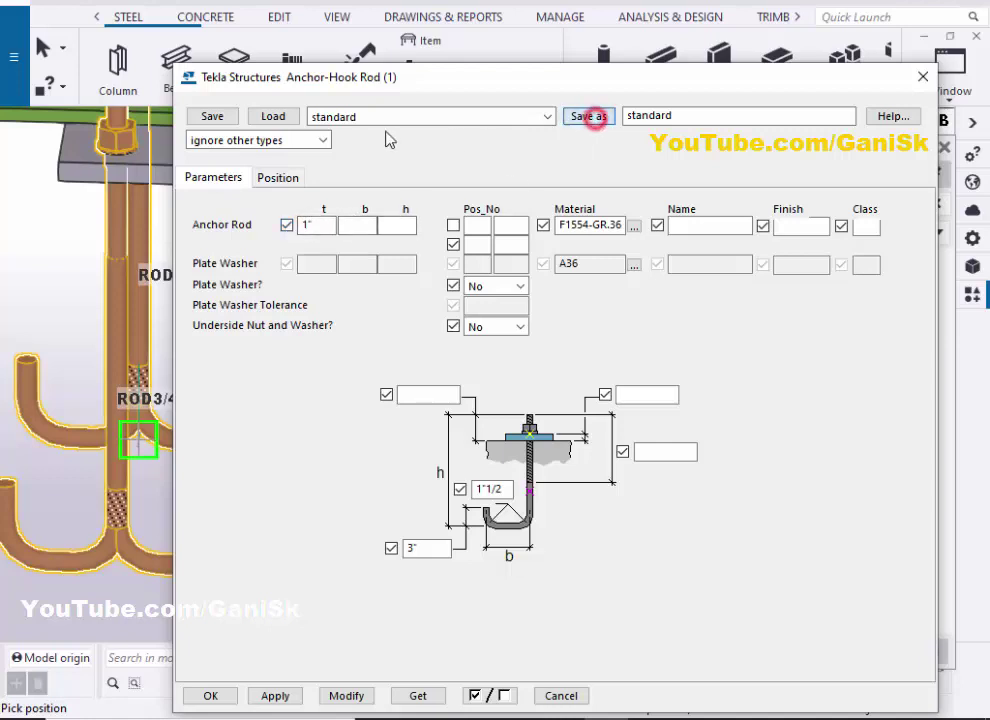
click(281, 117)
click(346, 697)
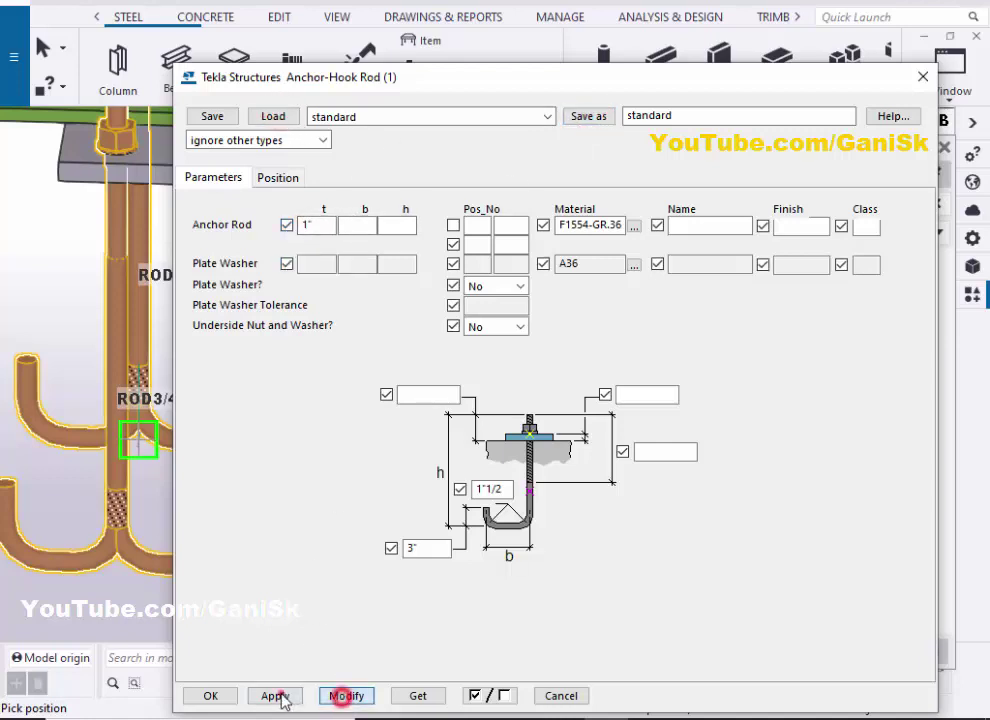
click(212, 697)
right_click(443, 303)
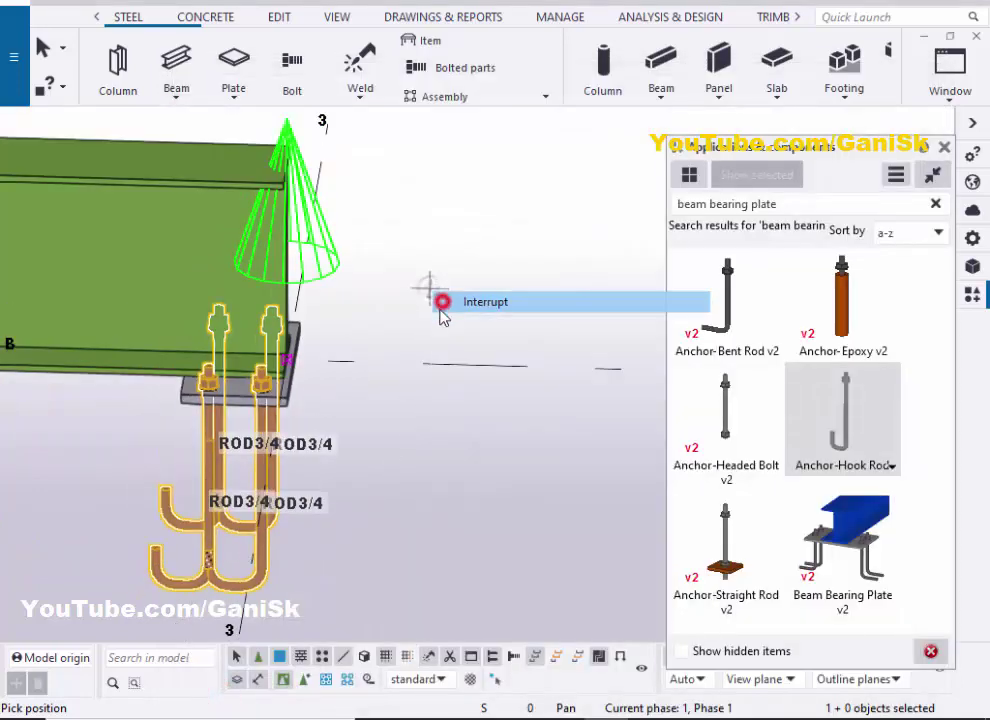
click(442, 301)
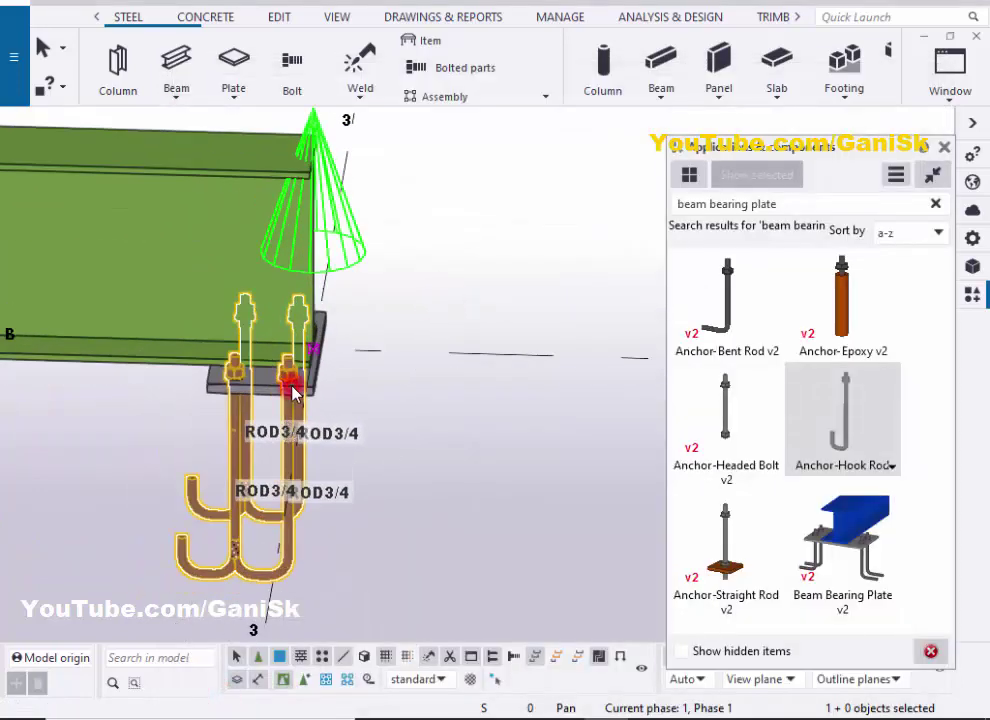
- Reopen the bearing plate connection and choose Anchor-Epoxy v2 as the left-side nested component
double_click(320, 431)
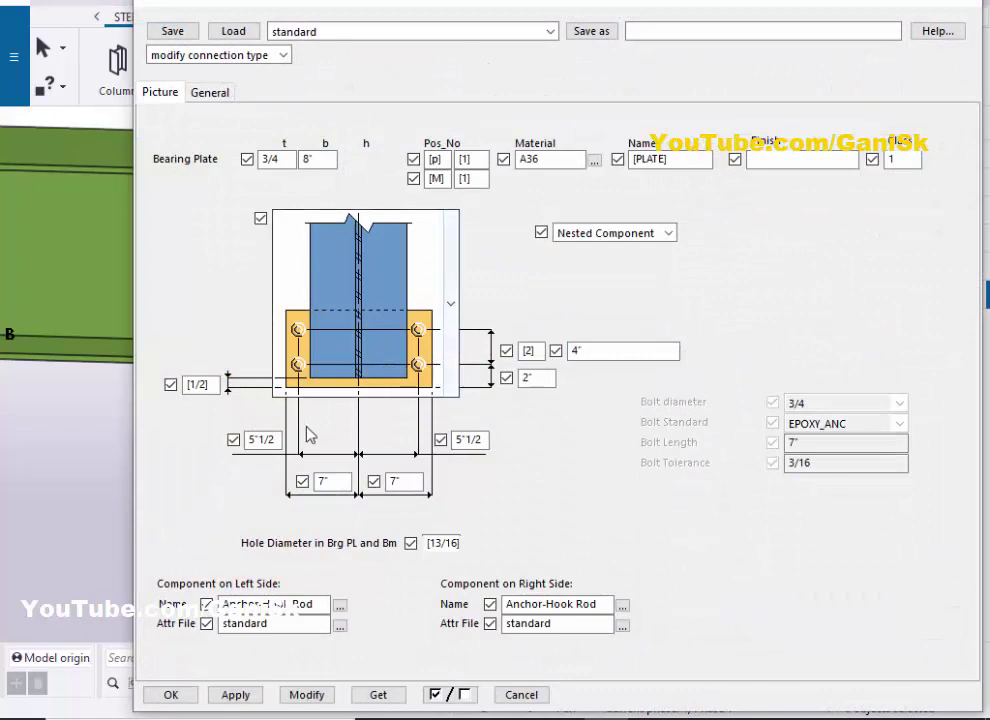
click(341, 607)
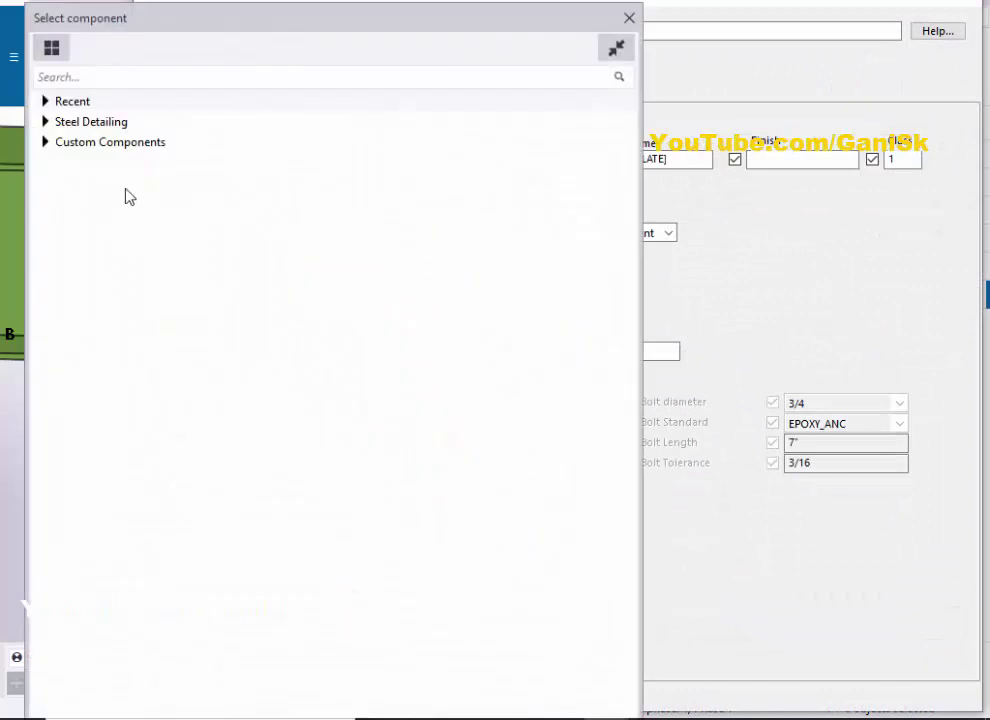
click(45, 142)
click(69, 162)
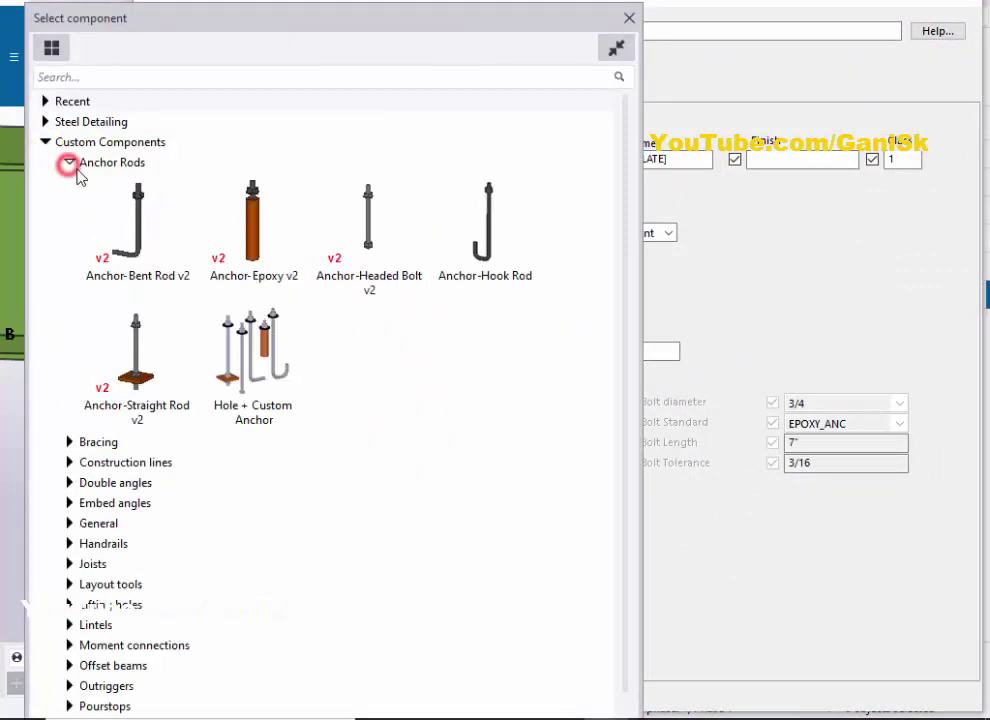
double_click(252, 246)
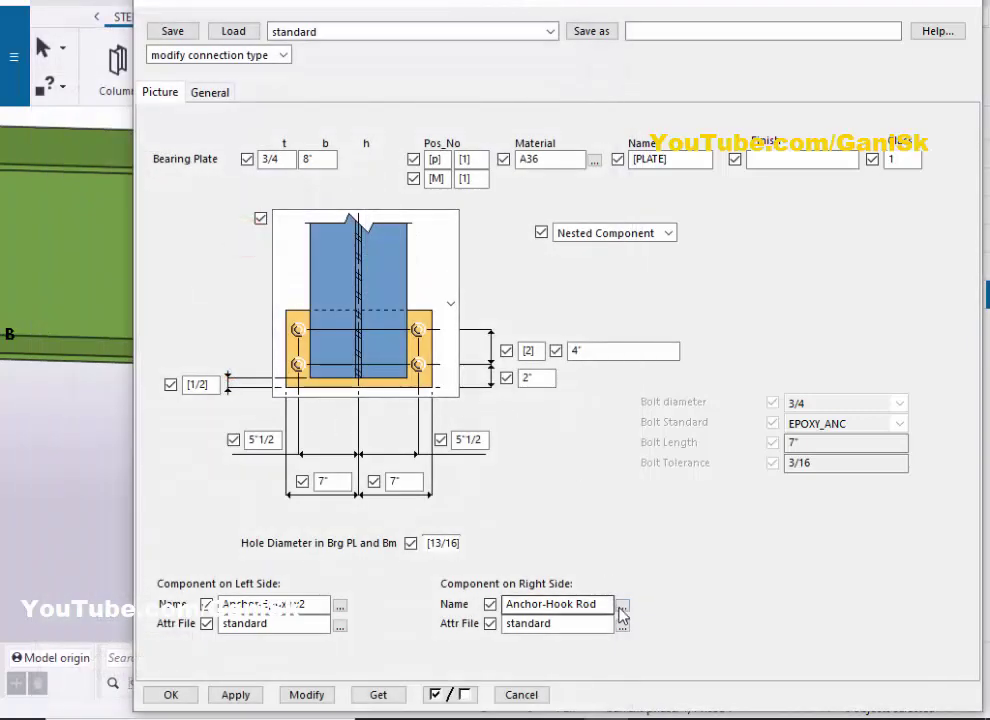
- Choose Anchor-Epoxy v2 as the right-side nested component and apply the epoxy anchors to the connection
click(621, 607)
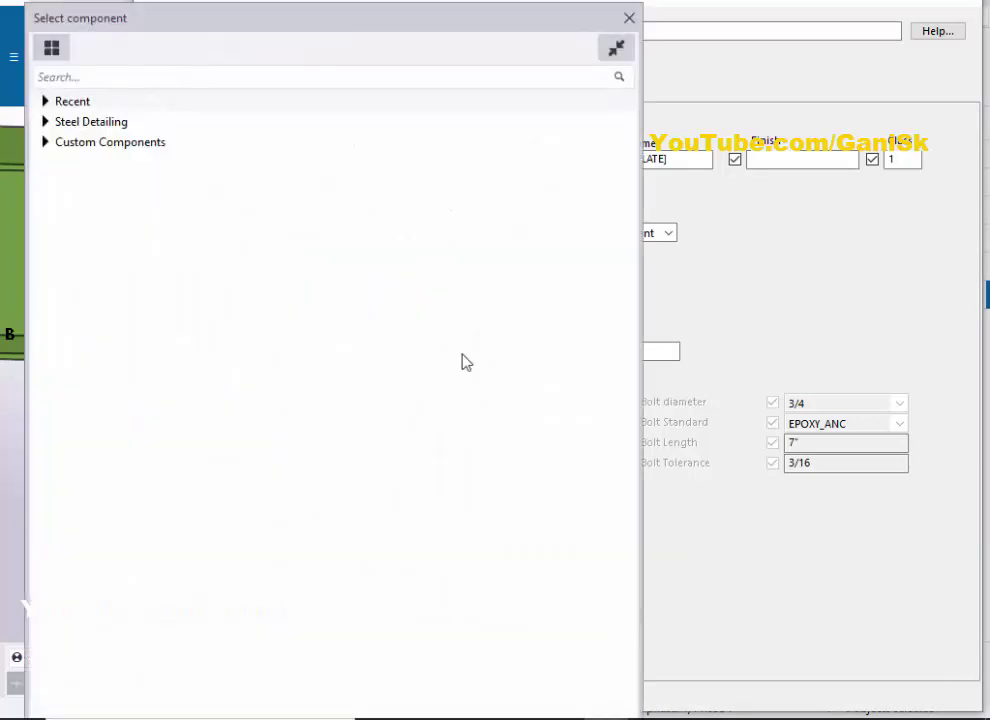
click(45, 143)
click(69, 161)
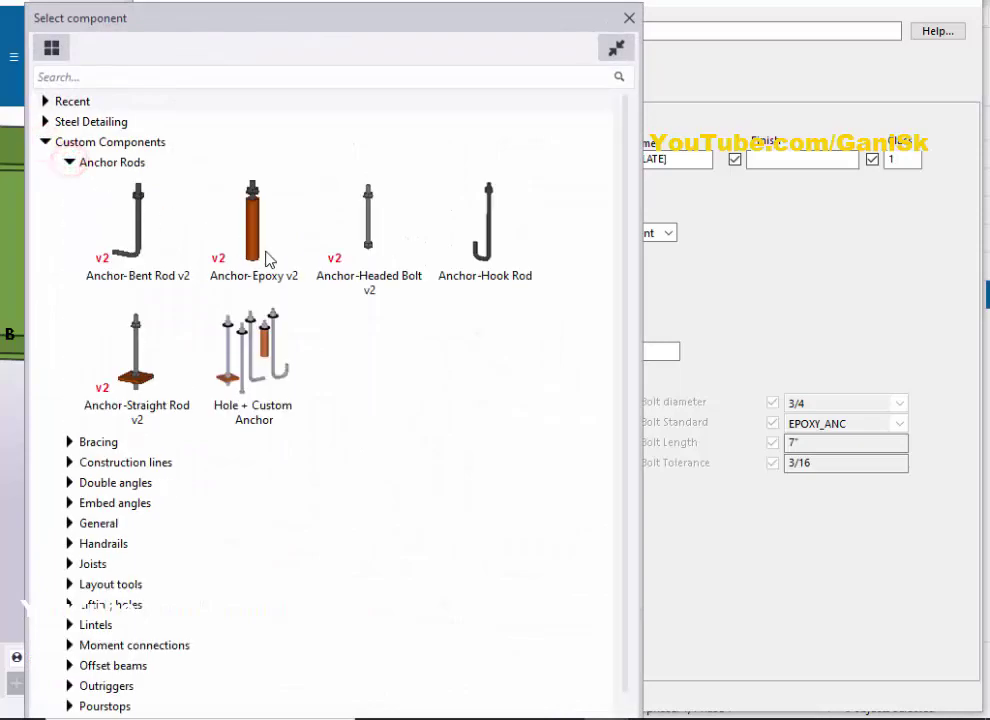
double_click(256, 245)
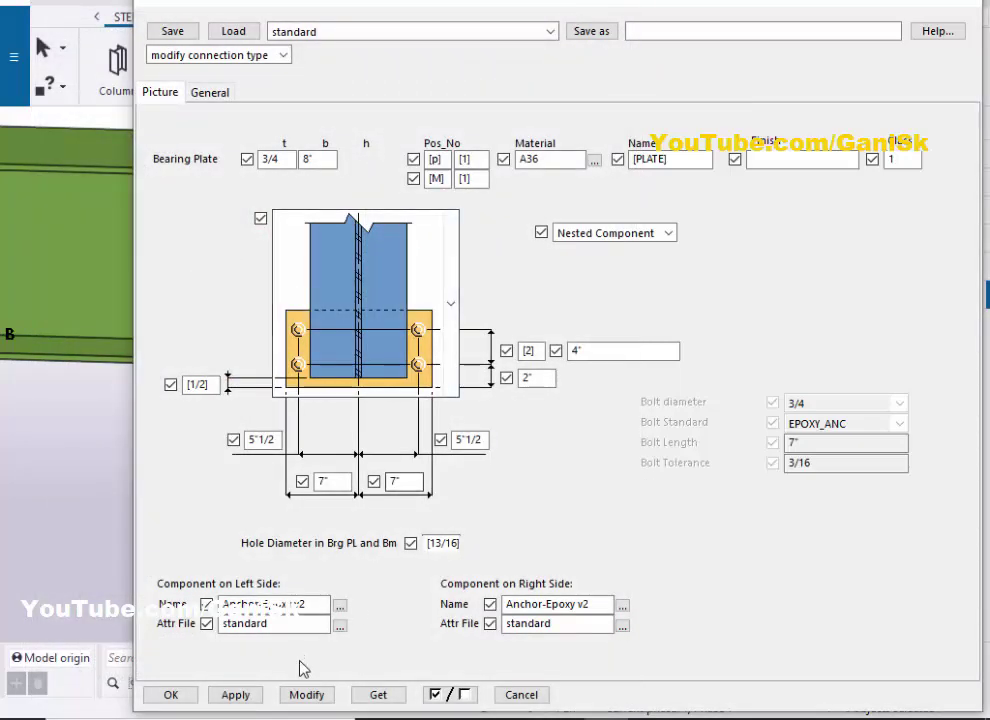
click(236, 695)
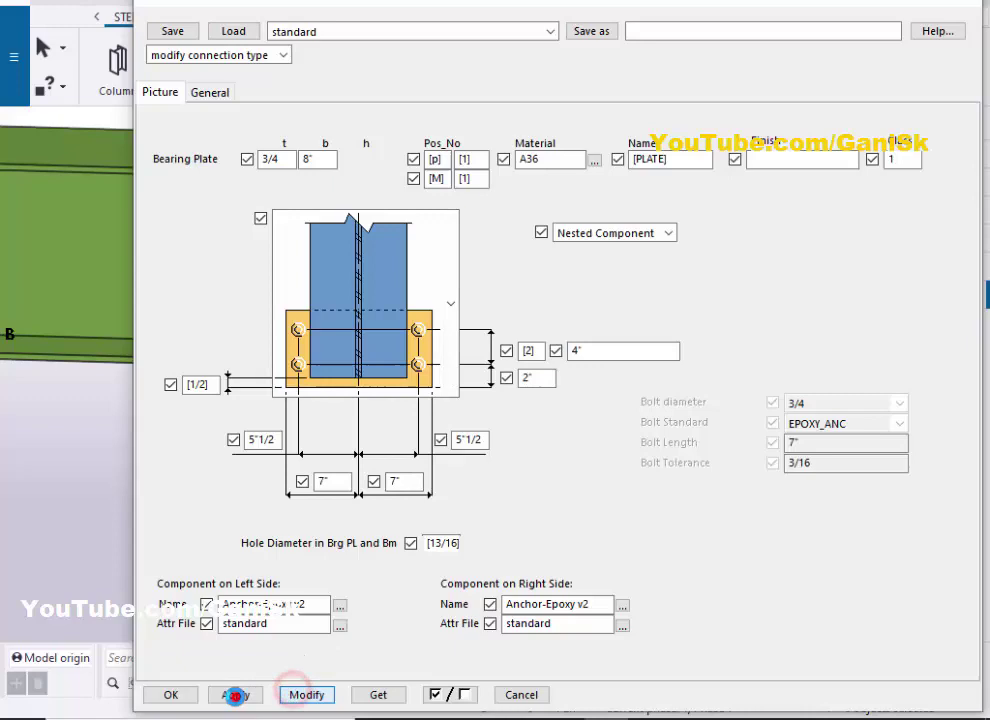
click(171, 695)
scroll(303, 437, up, 10)
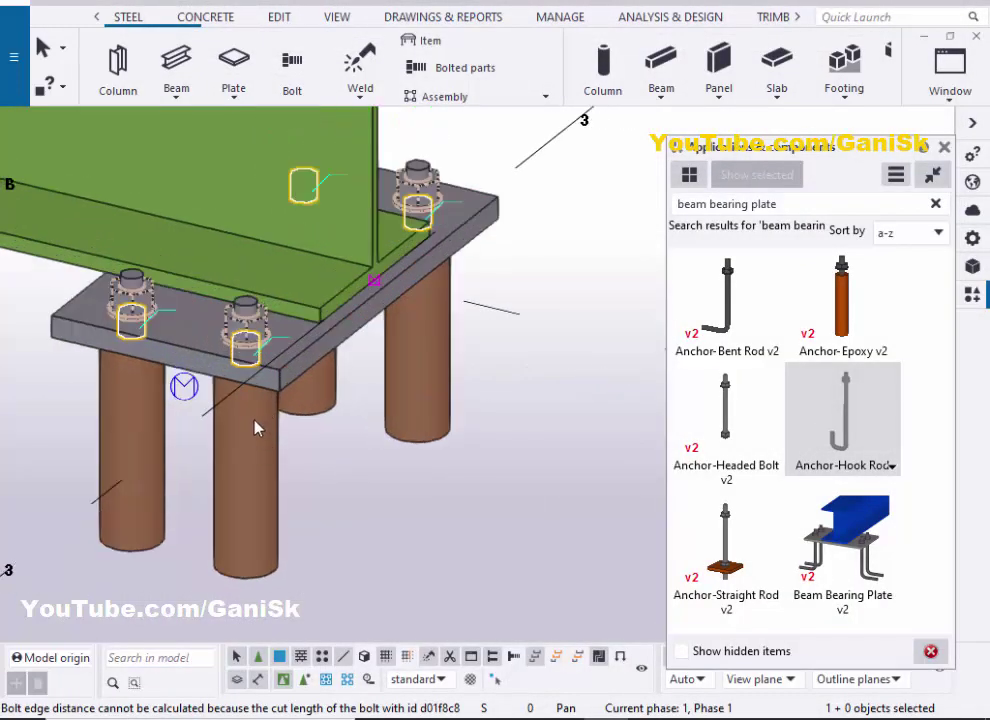
- Reopen the bearing plate connection and switch the left-side nested component back to Anchor-Hook Rod
double_click(267, 362)
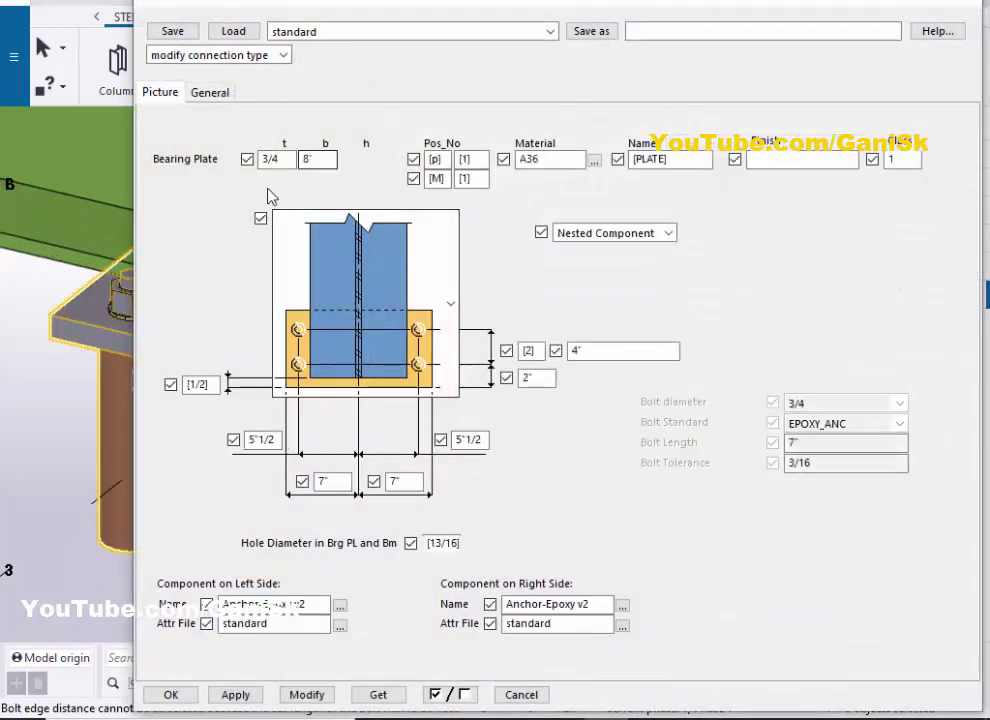
click(339, 607)
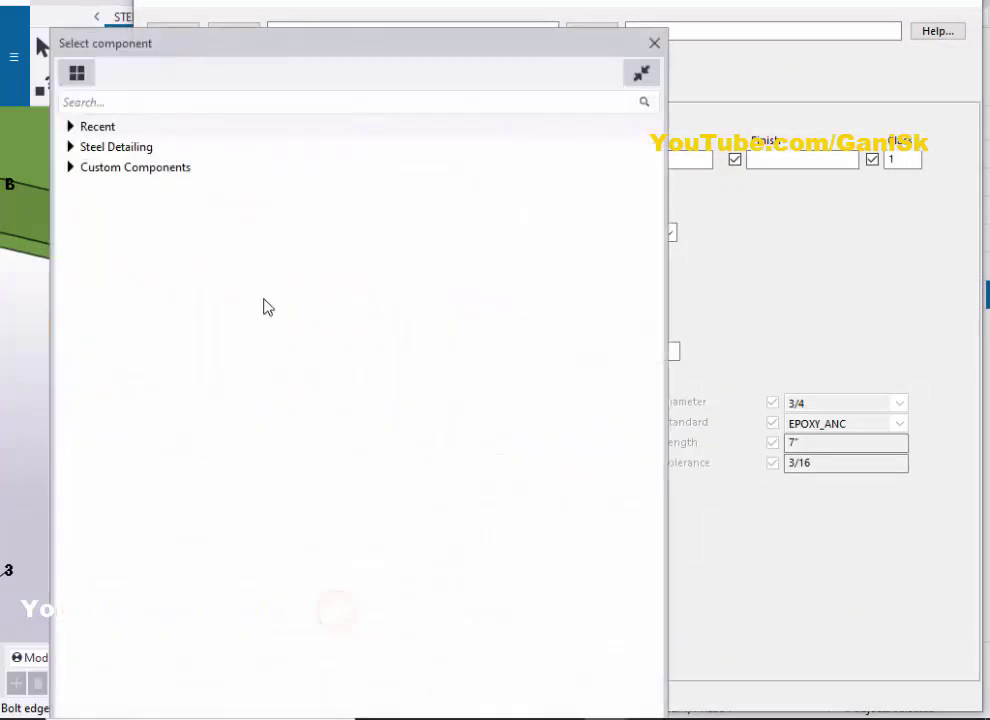
click(70, 168)
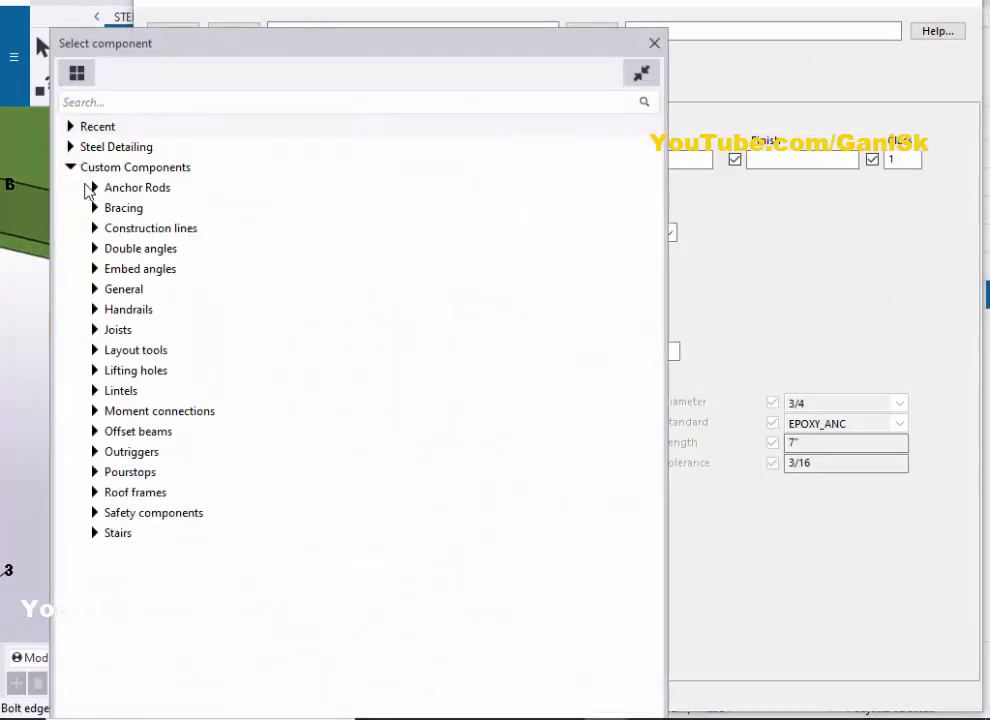
click(94, 187)
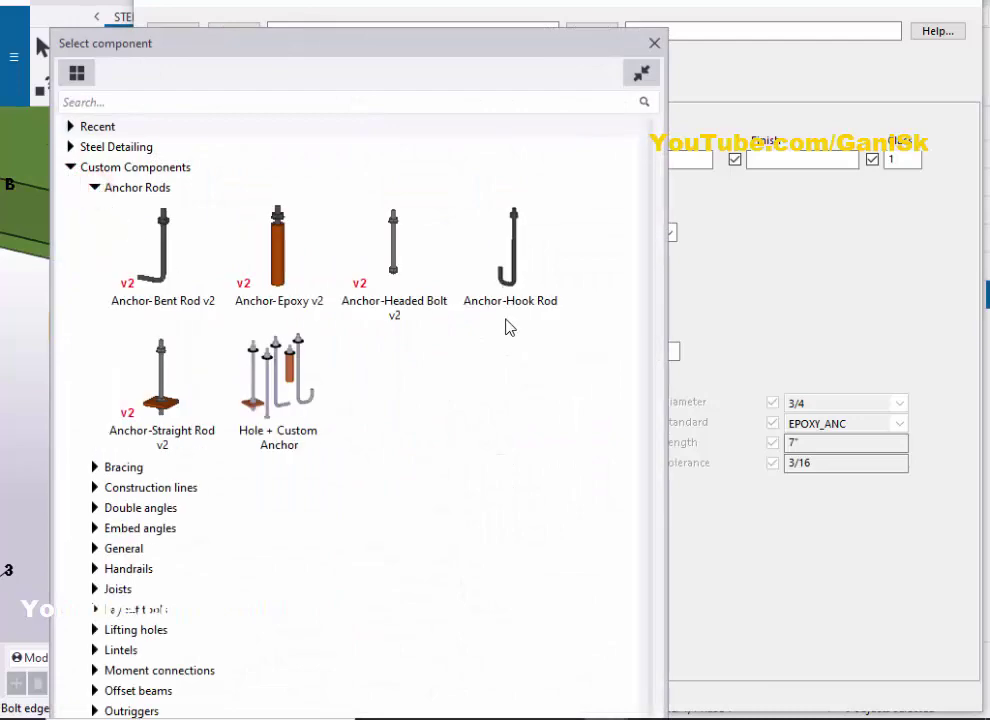
double_click(516, 285)
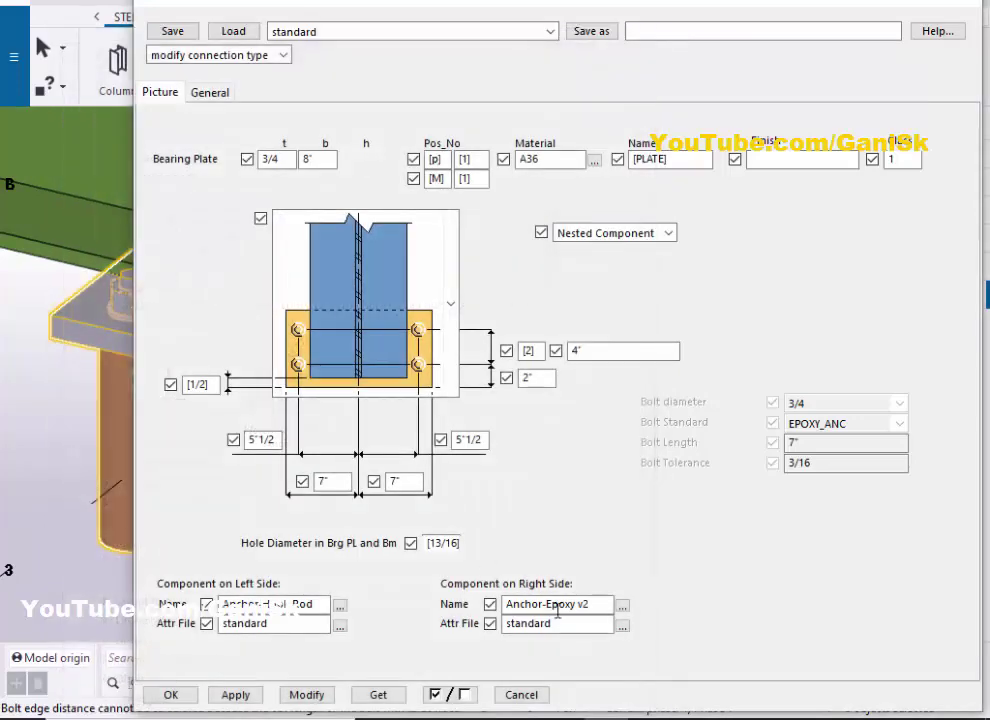
- Switch the right-side nested component back to Anchor-Hook Rod, apply it to the connection, and check the rods in the model
click(623, 606)
click(121, 219)
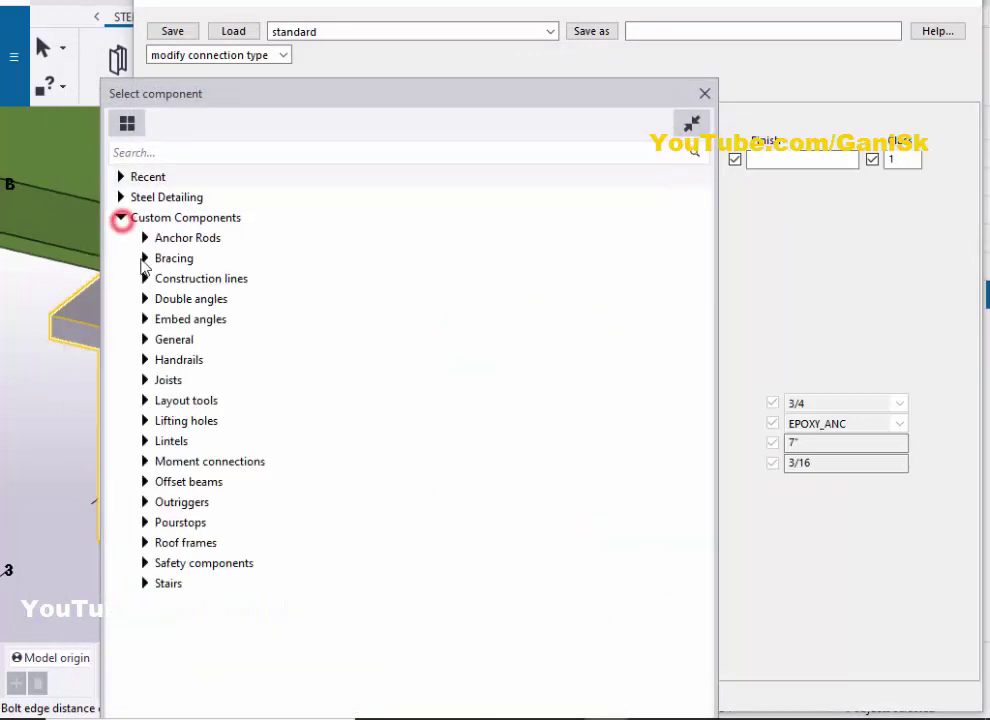
click(146, 237)
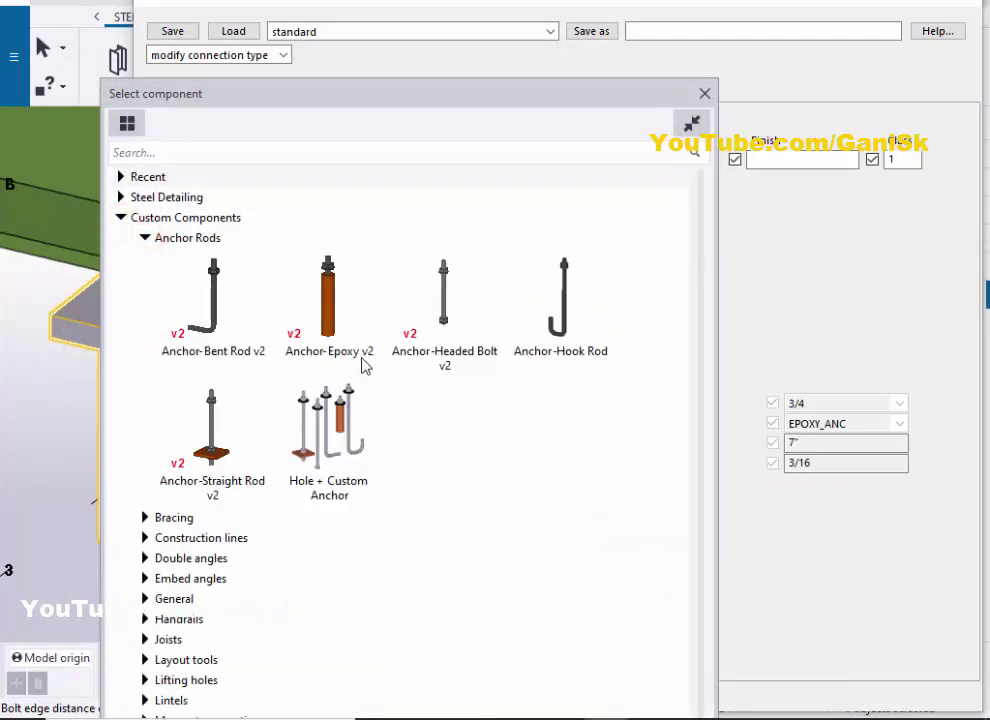
double_click(572, 366)
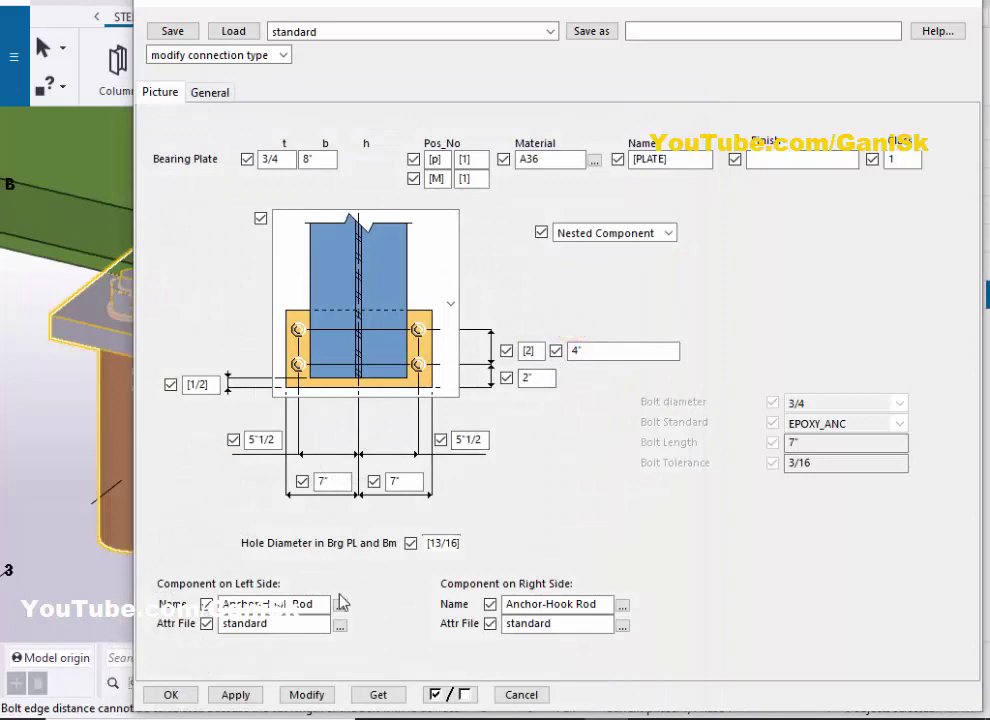
click(236, 694)
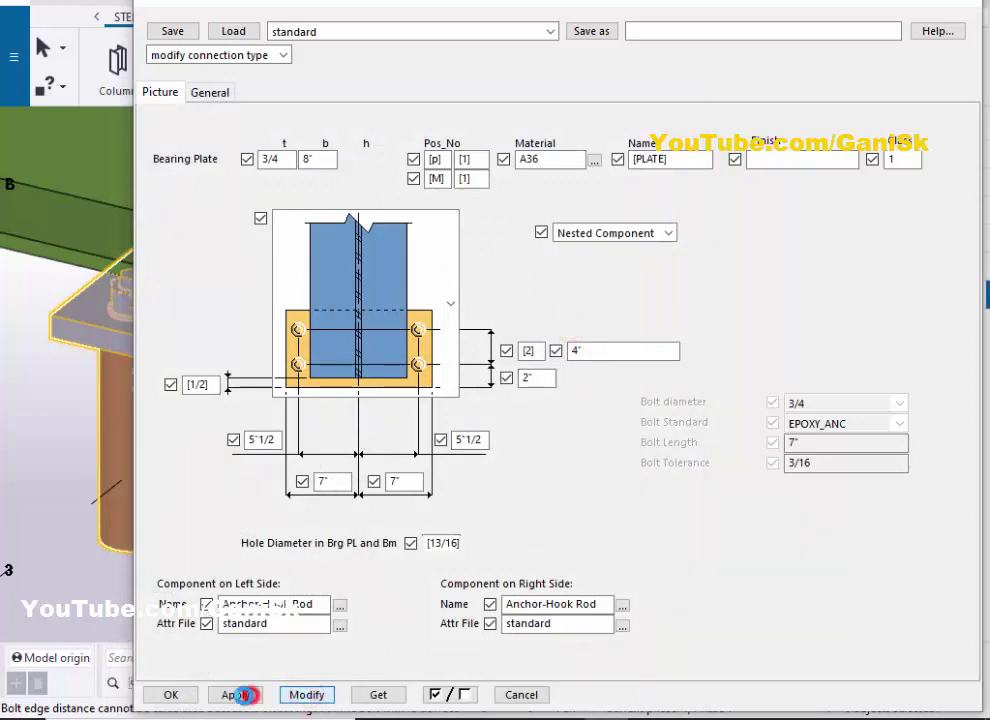
click(171, 694)
scroll(275, 410, down, 3)
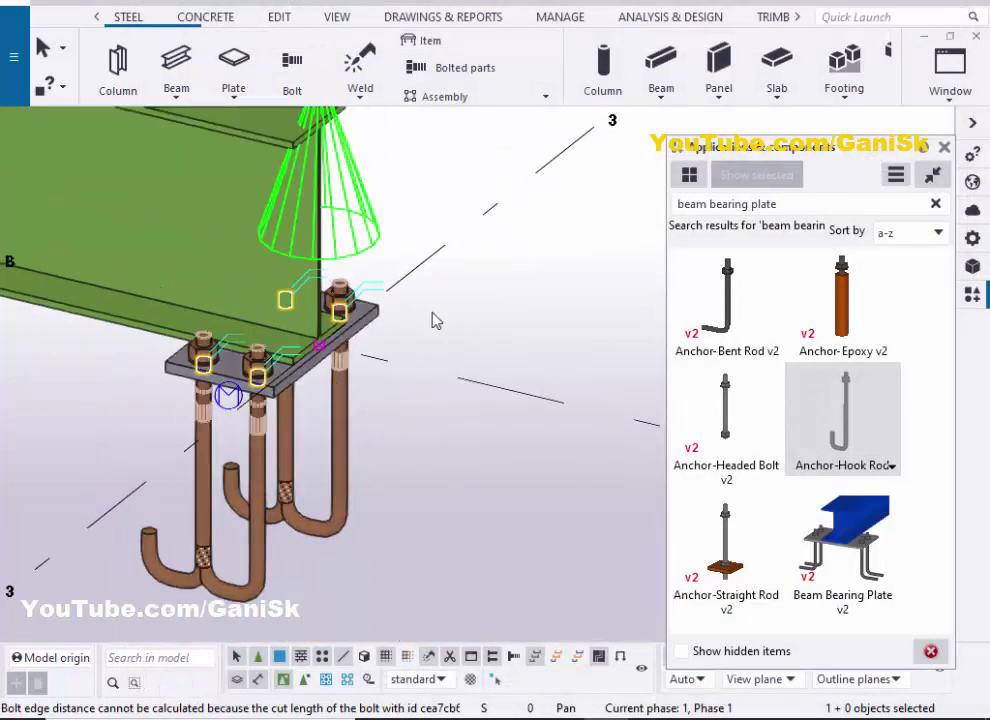
right_click(444, 229)
click(480, 241)
scroll(198, 515, up, 2)
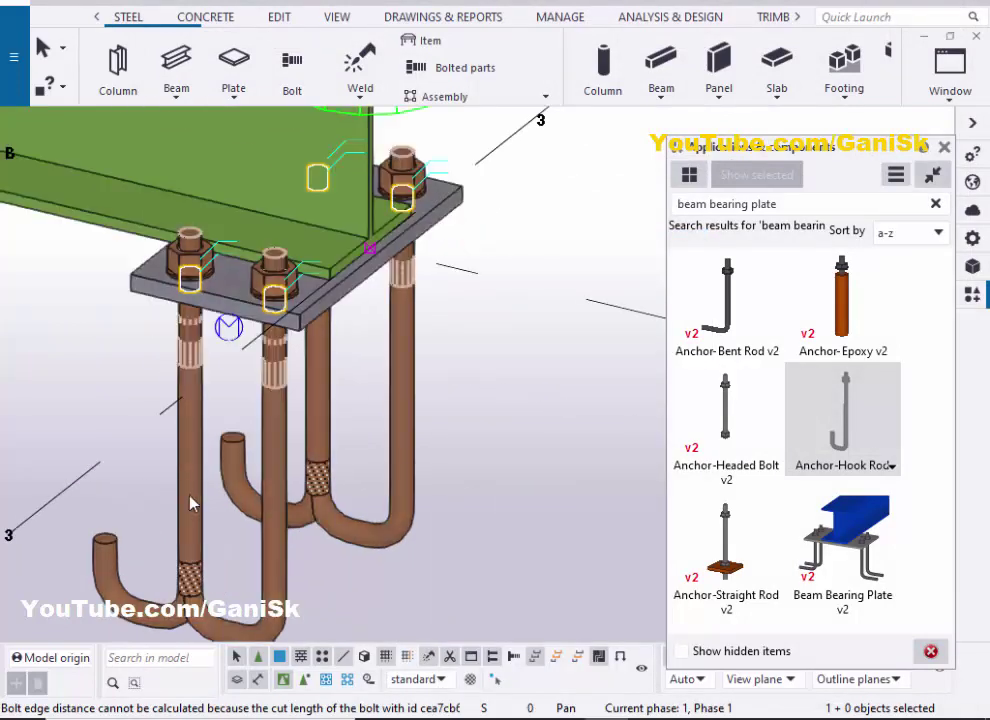
scroll(242, 517, down, 1)
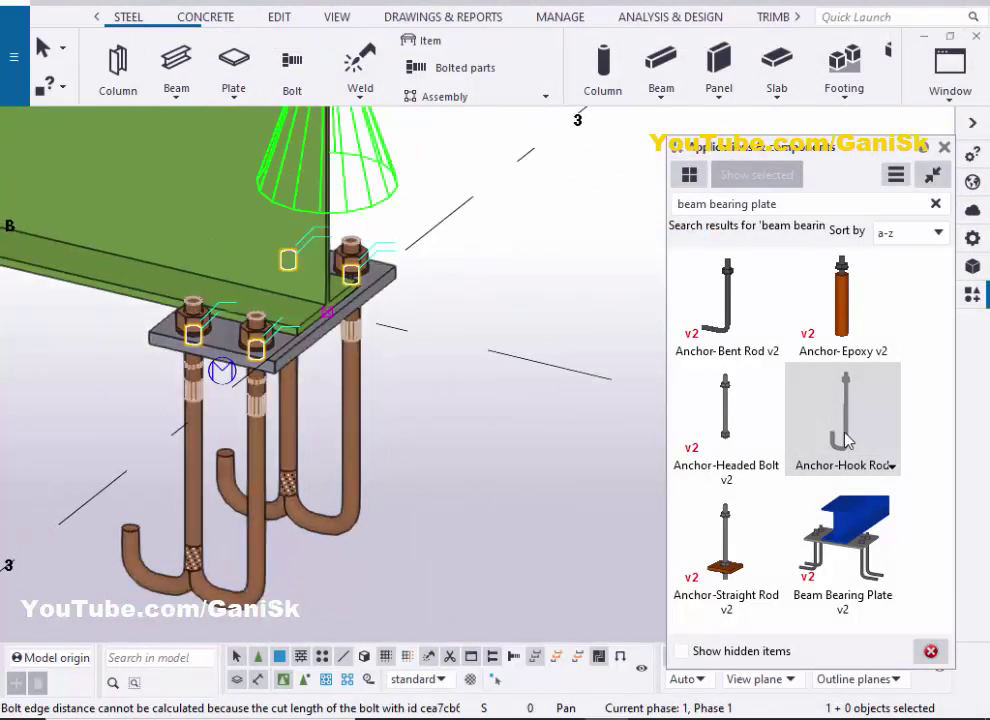
- Close the component catalog and examine how the hook rods sit relative to each other beneath the bearing plate
click(944, 148)
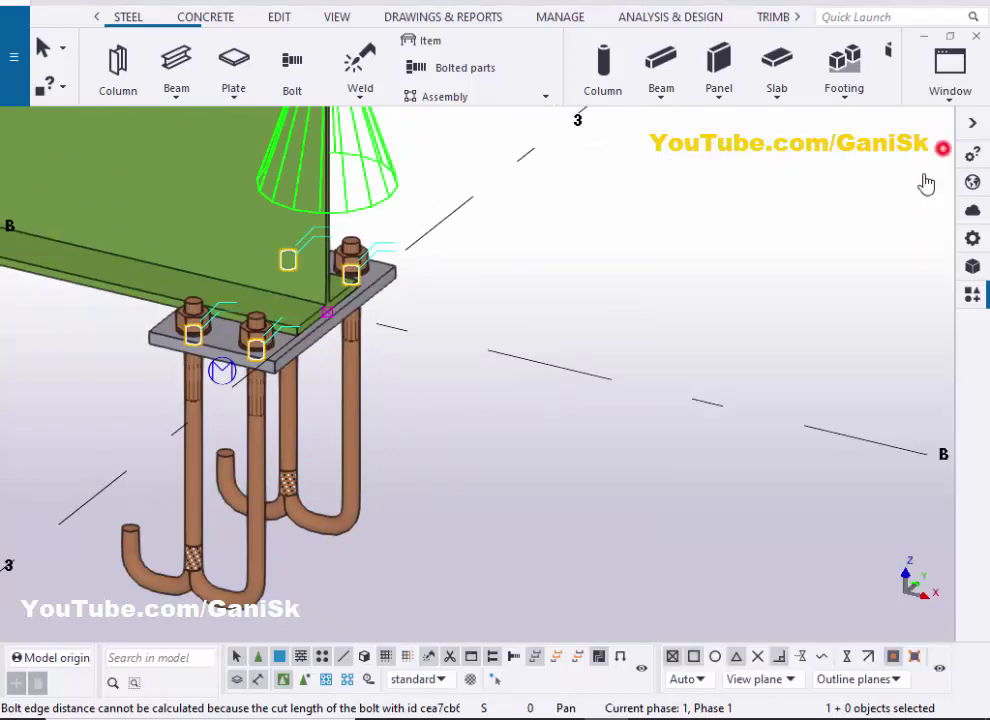
click(252, 467)
scroll(300, 424, up, 3)
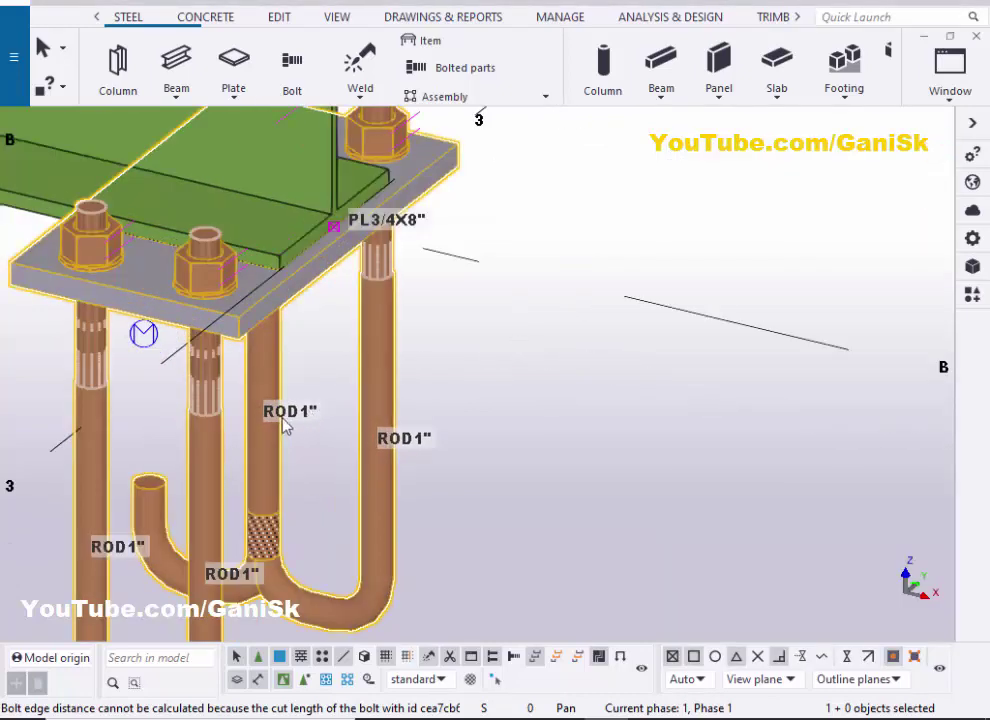
scroll(342, 426, down, 5)
scroll(323, 480, up, 3)
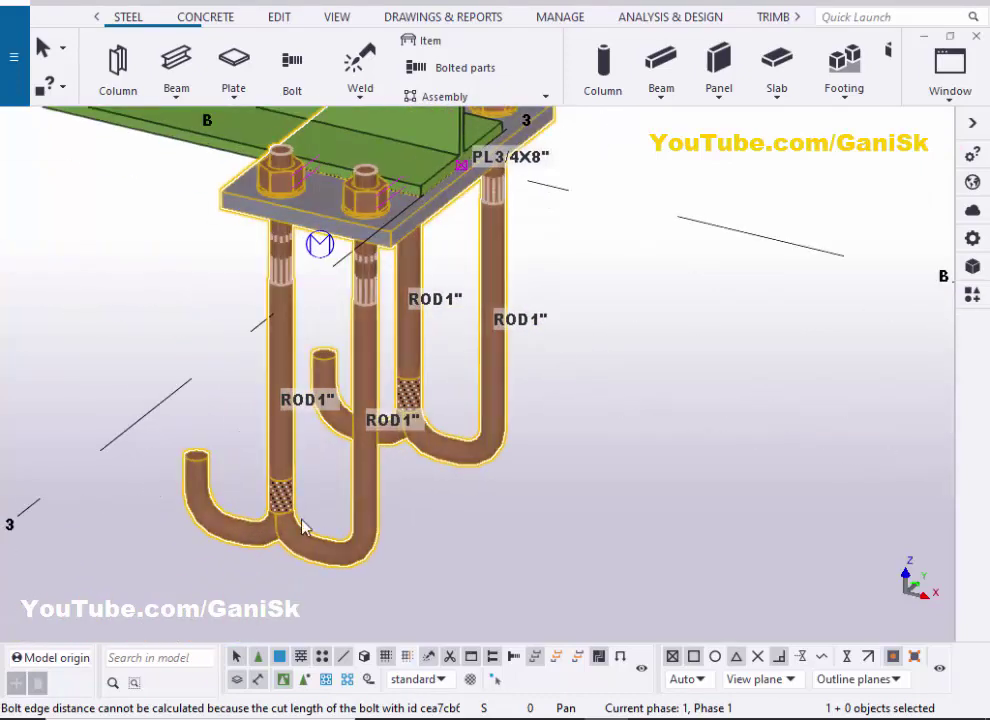
ctrl+middle_drag(305, 524, 371, 541)
scroll(374, 566, up, 2)
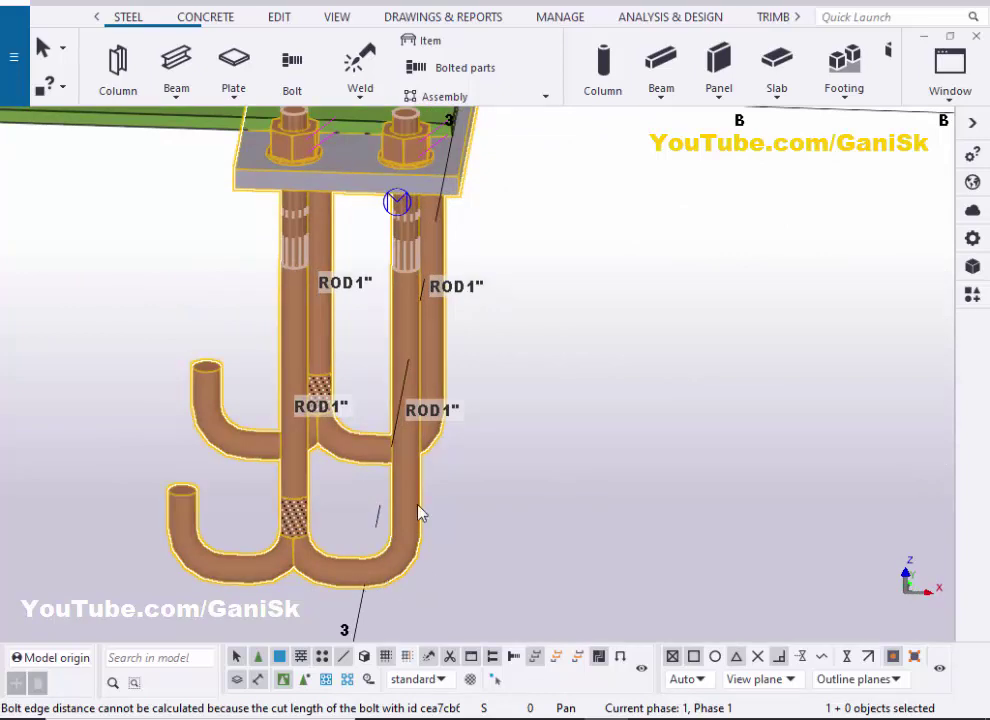
ctrl+middle_drag(420, 513, 537, 592)
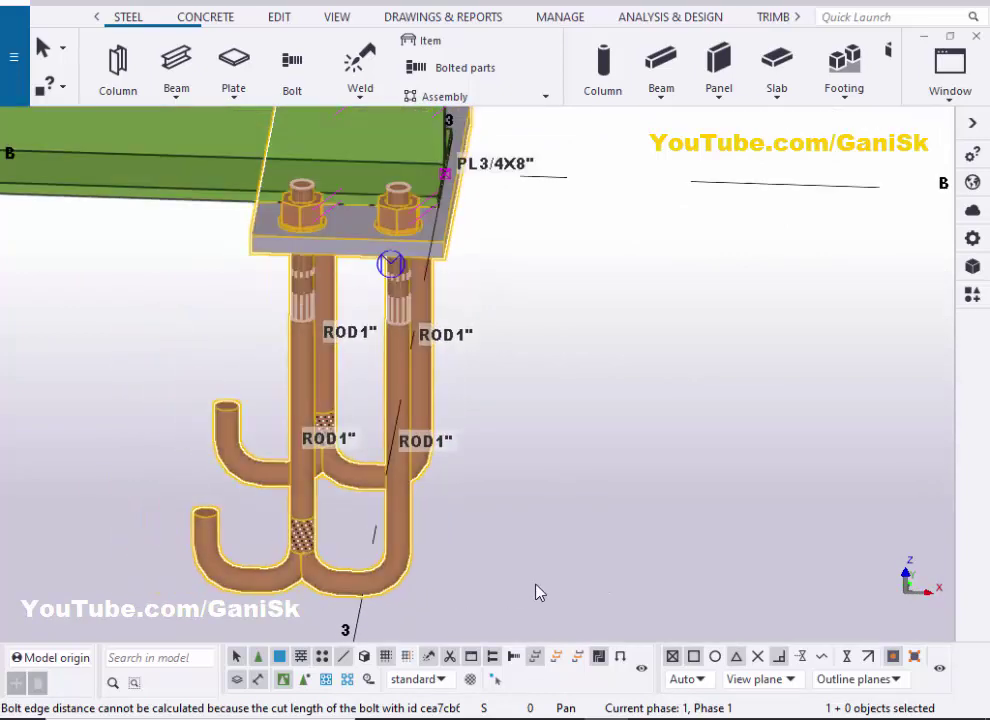
scroll(402, 579, down, 3)
ctrl+middle_drag(402, 579, 380, 617)
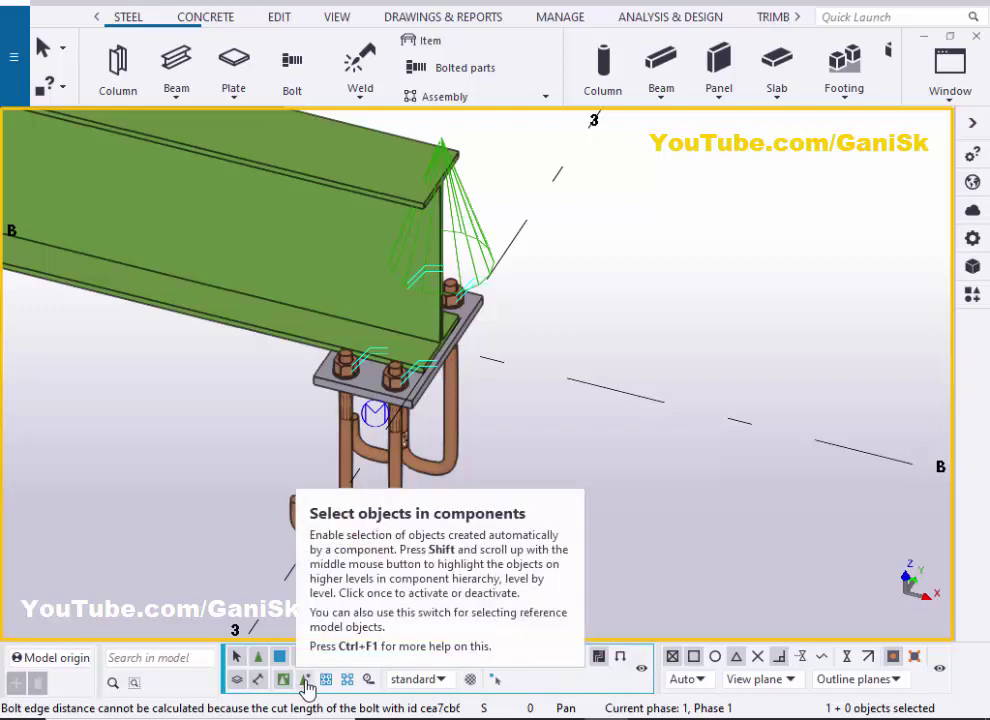
- Enable selection of objects in components and rotate the beam-end hook rod on the grid A side 180° around Z about its shaft centre
scroll(400, 537, up, 3)
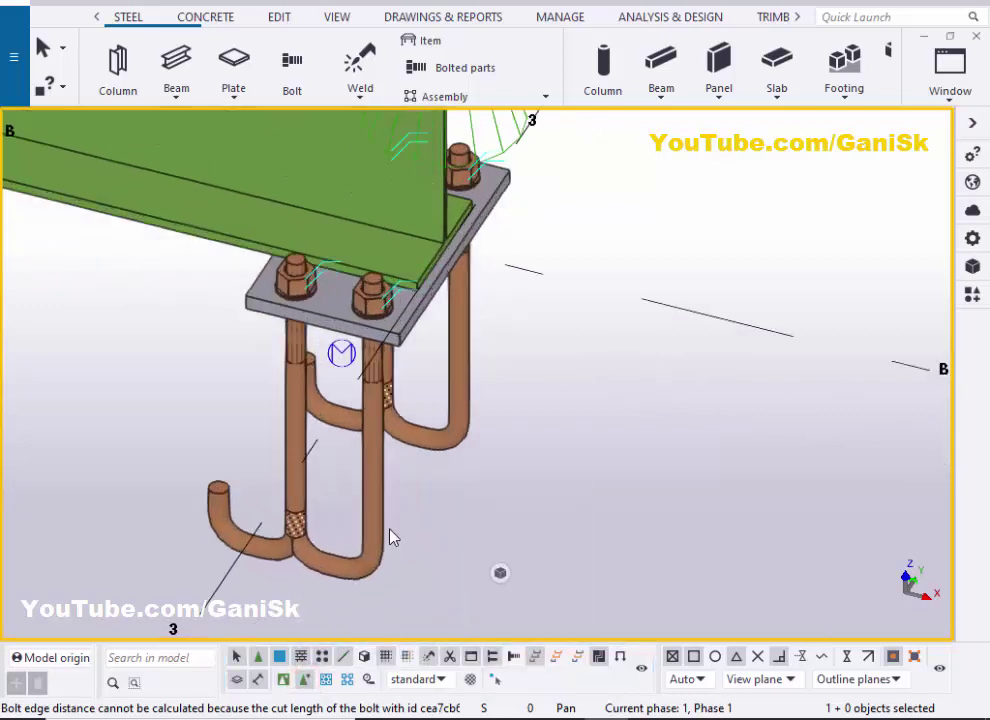
click(370, 518)
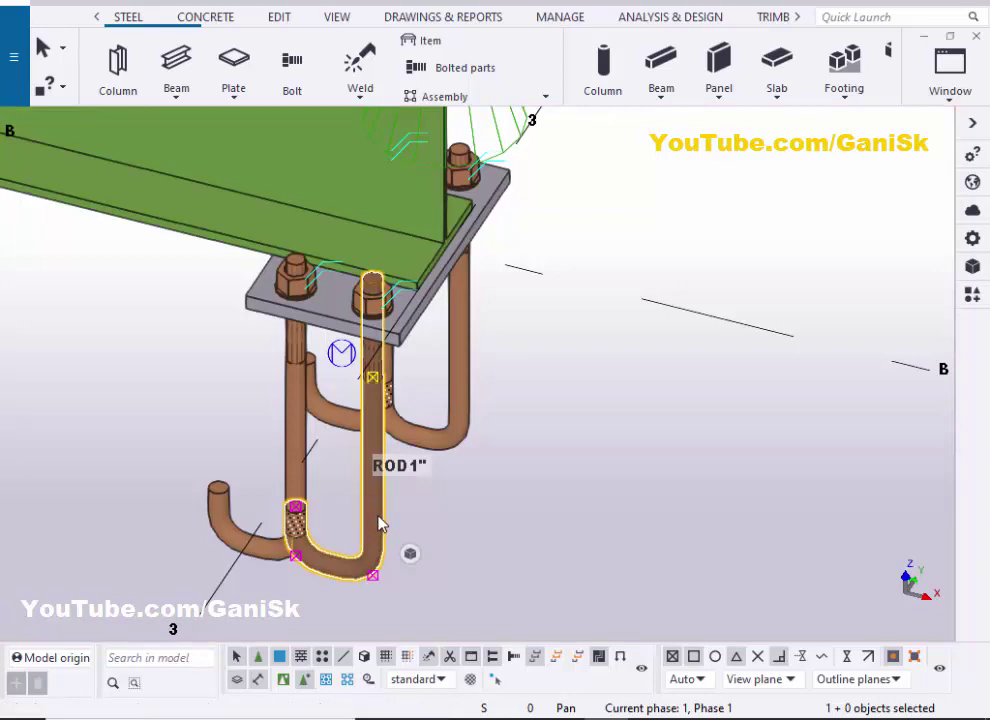
key(ctrl+p)
scroll(497, 443, up, 10)
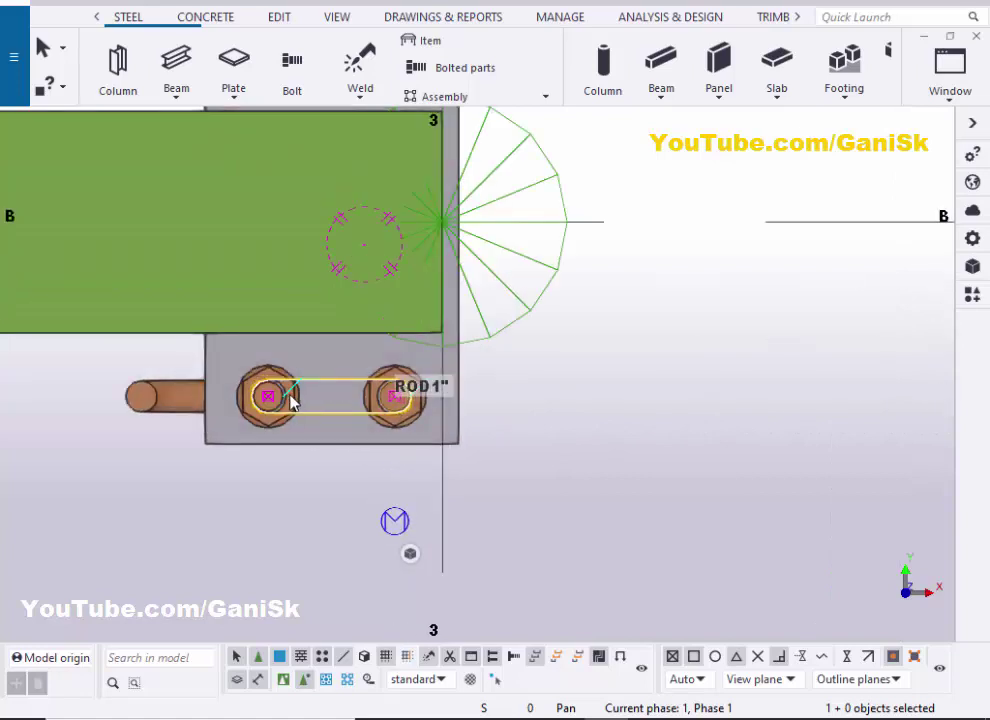
right_click(543, 370)
click(621, 352)
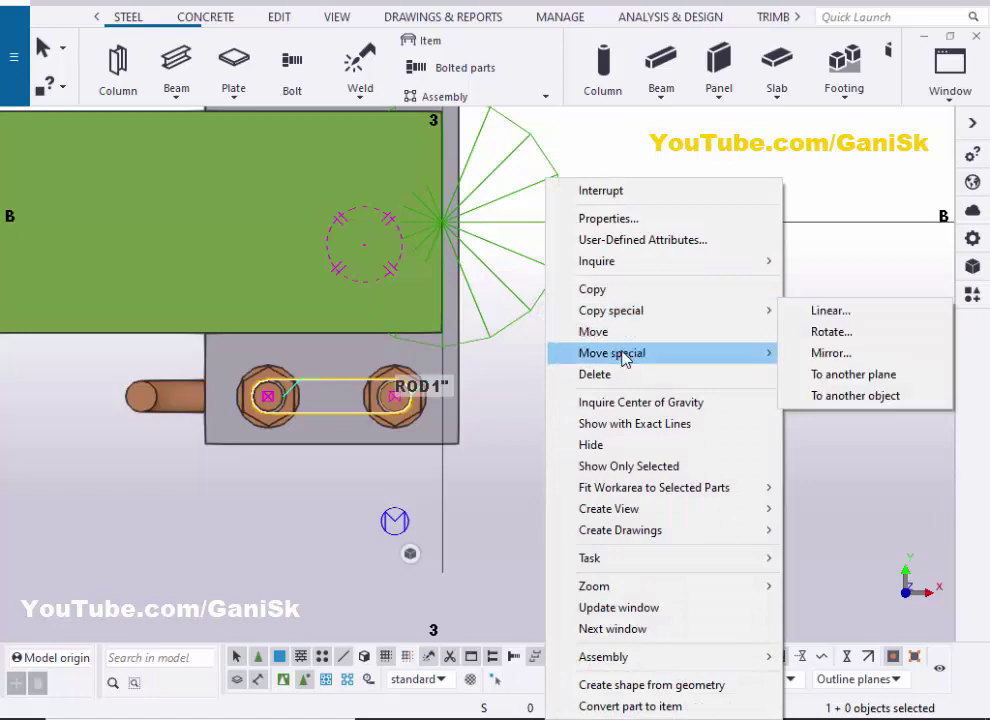
click(830, 374)
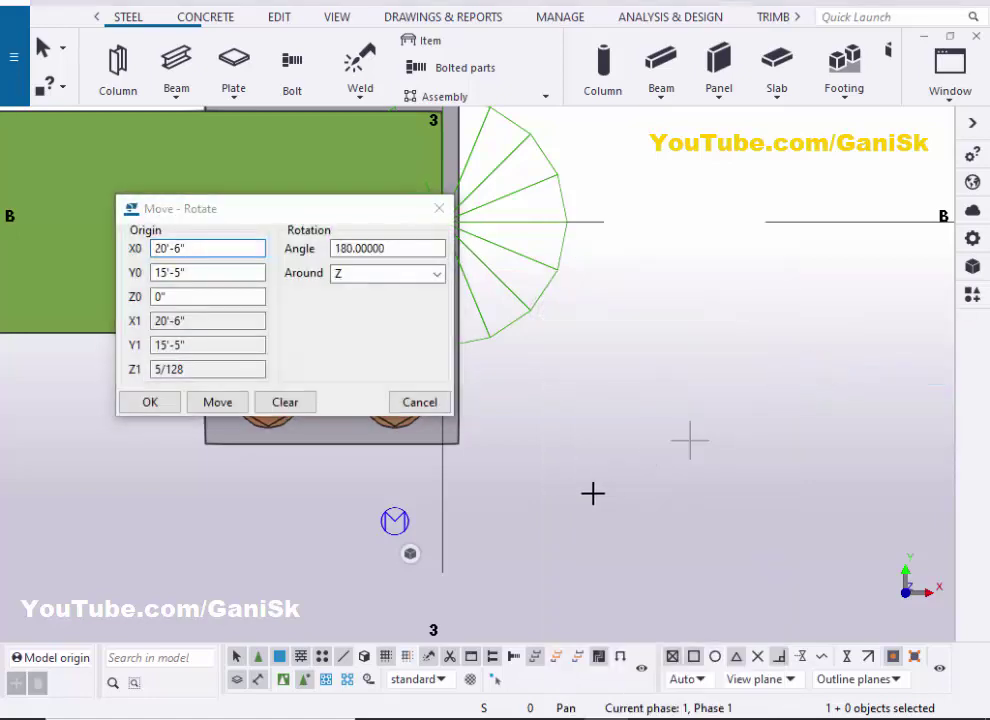
middle_drag(592, 493, 832, 495)
scroll(635, 430, up, 2)
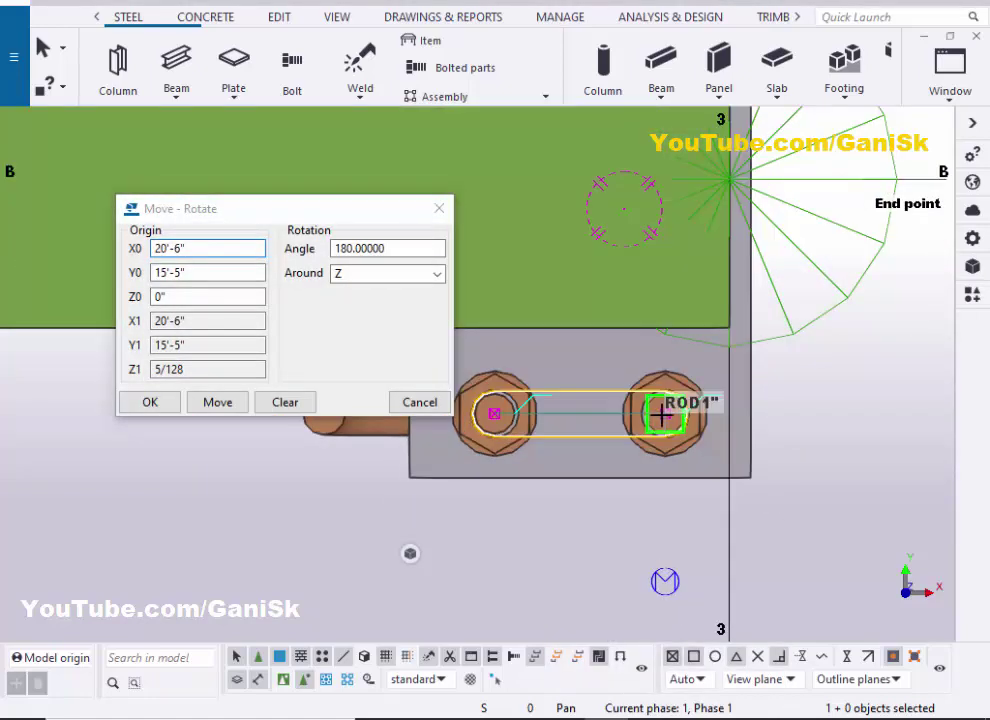
click(637, 413)
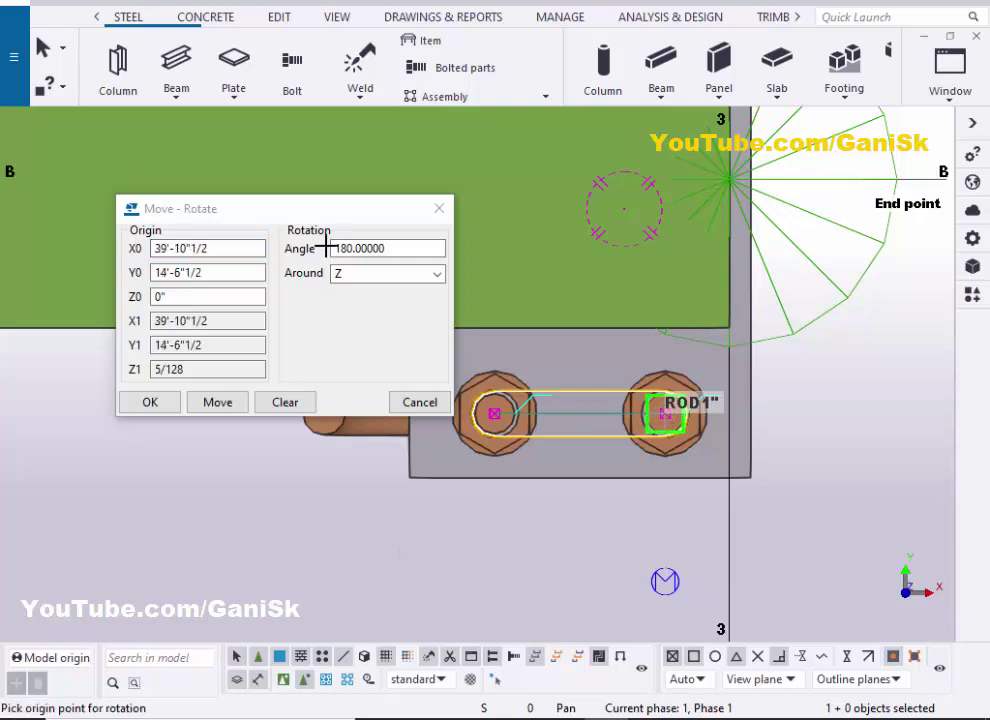
click(221, 403)
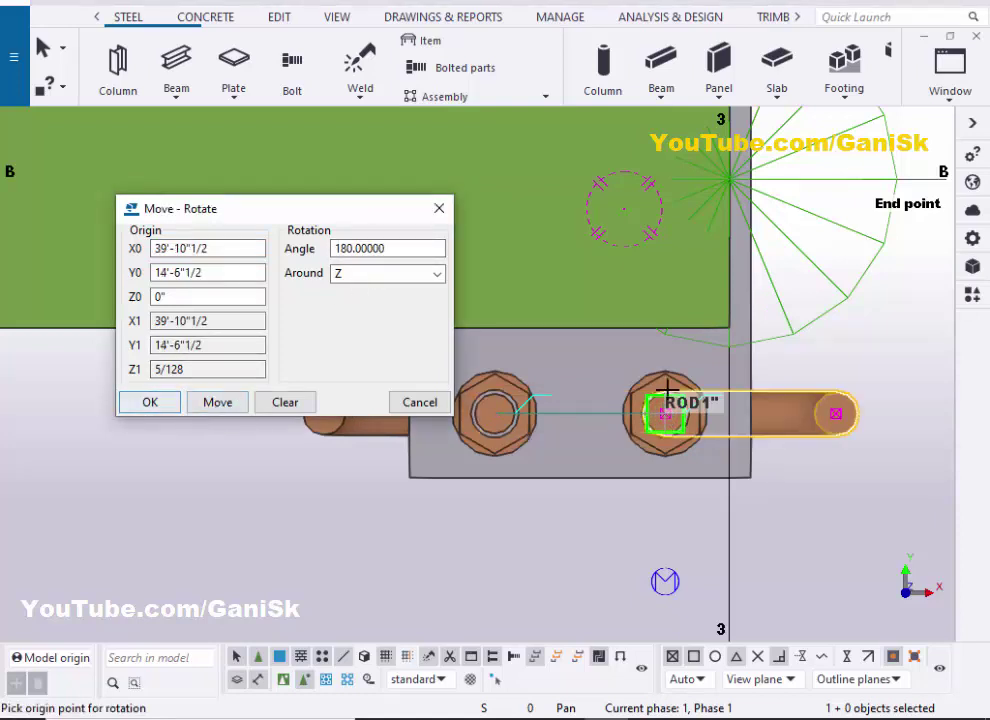
click(152, 403)
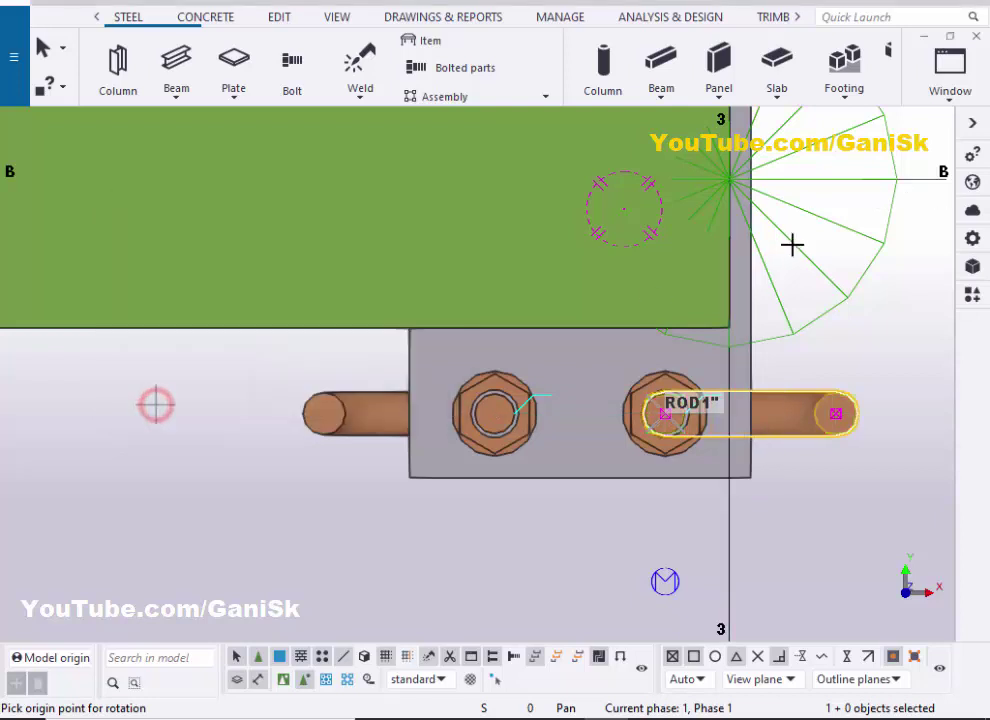
right_click(793, 241)
click(803, 243)
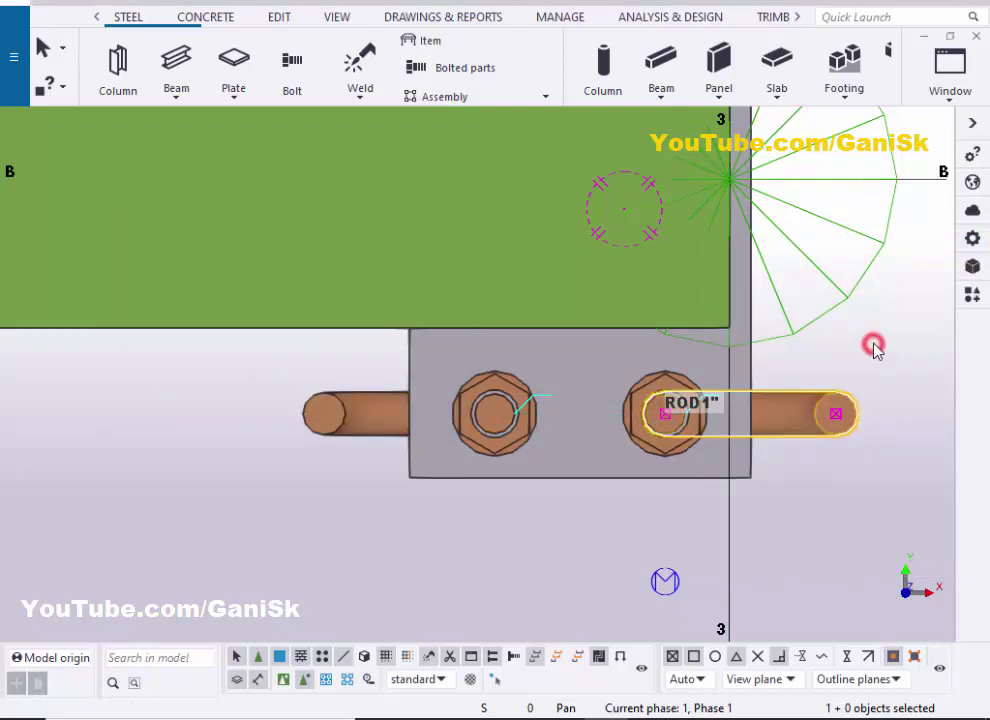
- Return to the 3D view and examine the hook directions of the rods on both sides of the beam
click(873, 346)
key(ctrl+p)
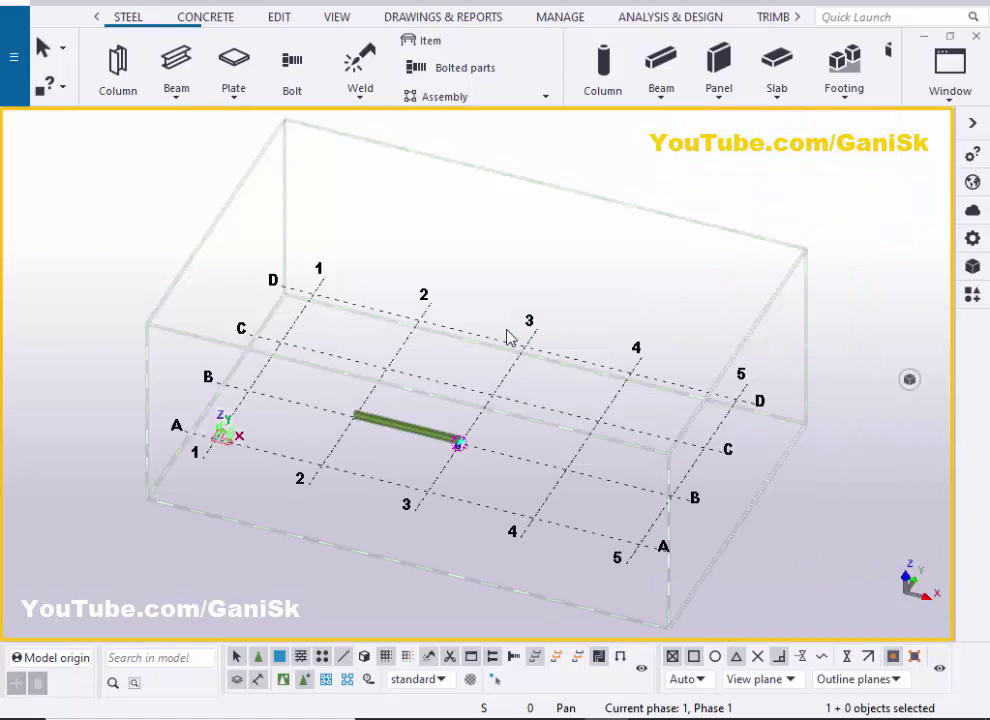
scroll(460, 476, up, 10)
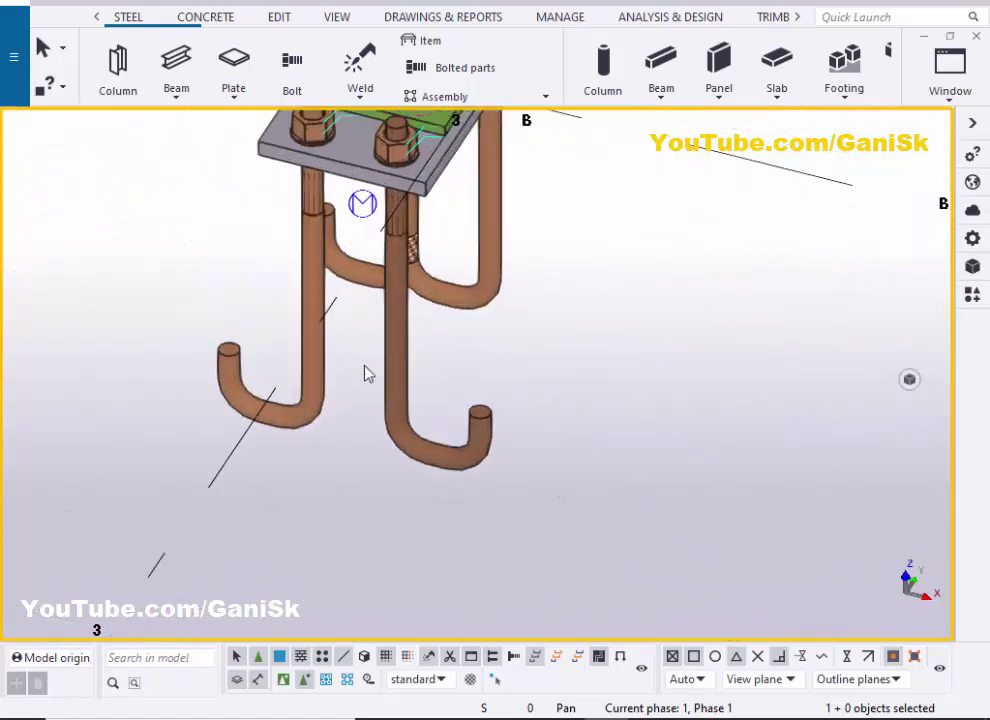
ctrl+middle_drag(390, 372, 352, 390)
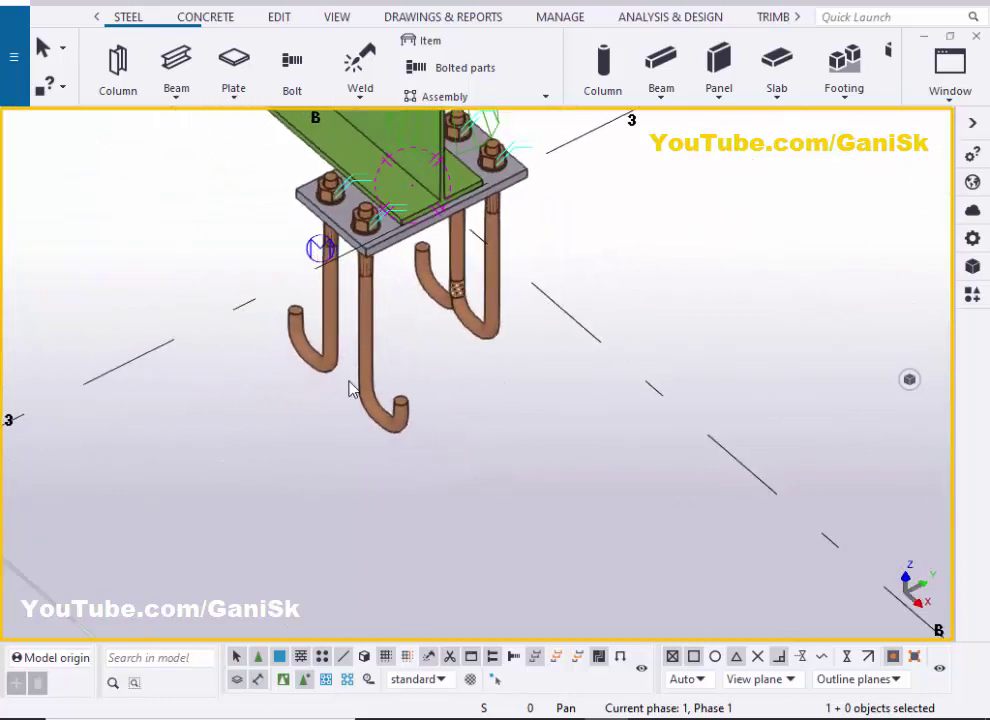
middle_drag(458, 354, 360, 408)
scroll(420, 345, down, 1)
scroll(420, 343, up, 5)
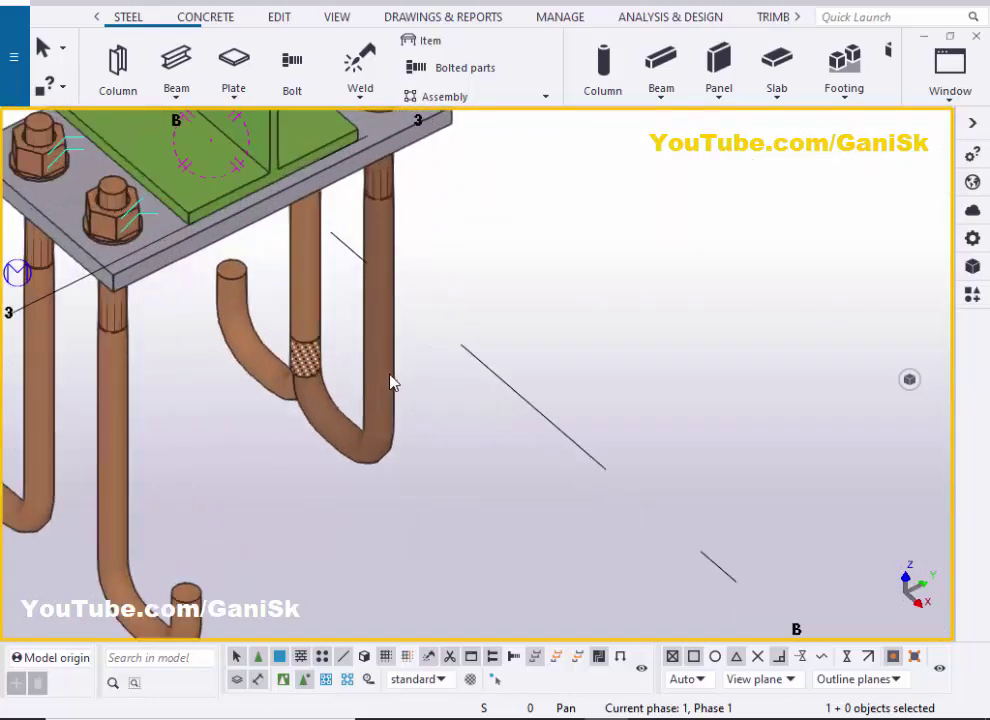
scroll(388, 358, down, 2)
- Rotate the beam-end hook rod on the opposite side of the beam 180° around Z about its shaft centre in plan view
click(390, 353)
click(390, 358)
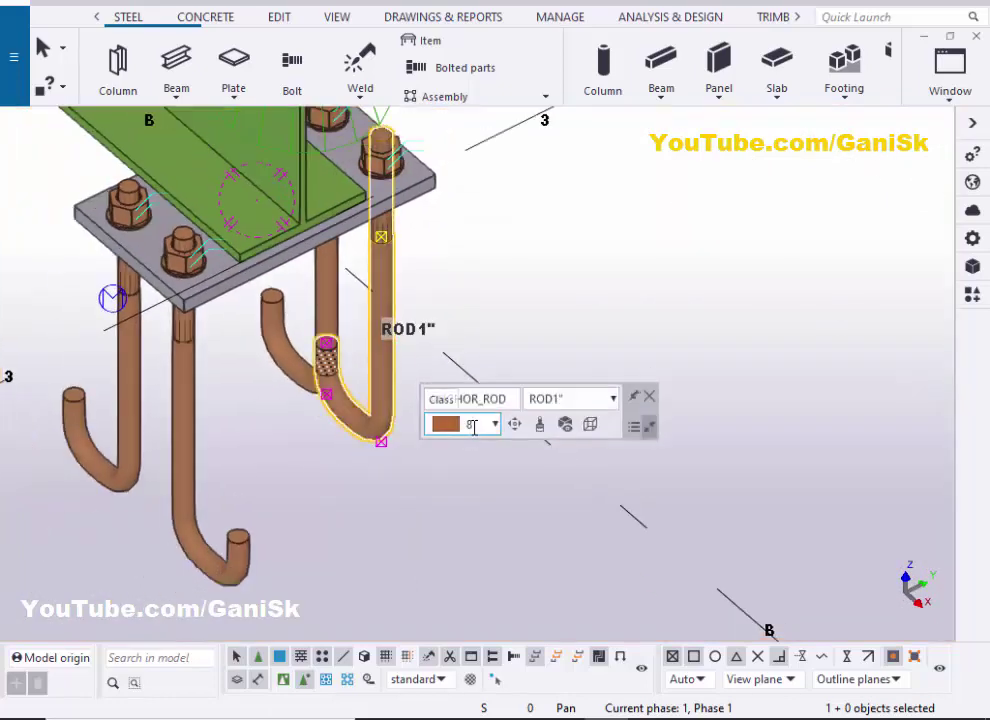
key(ctrl+p)
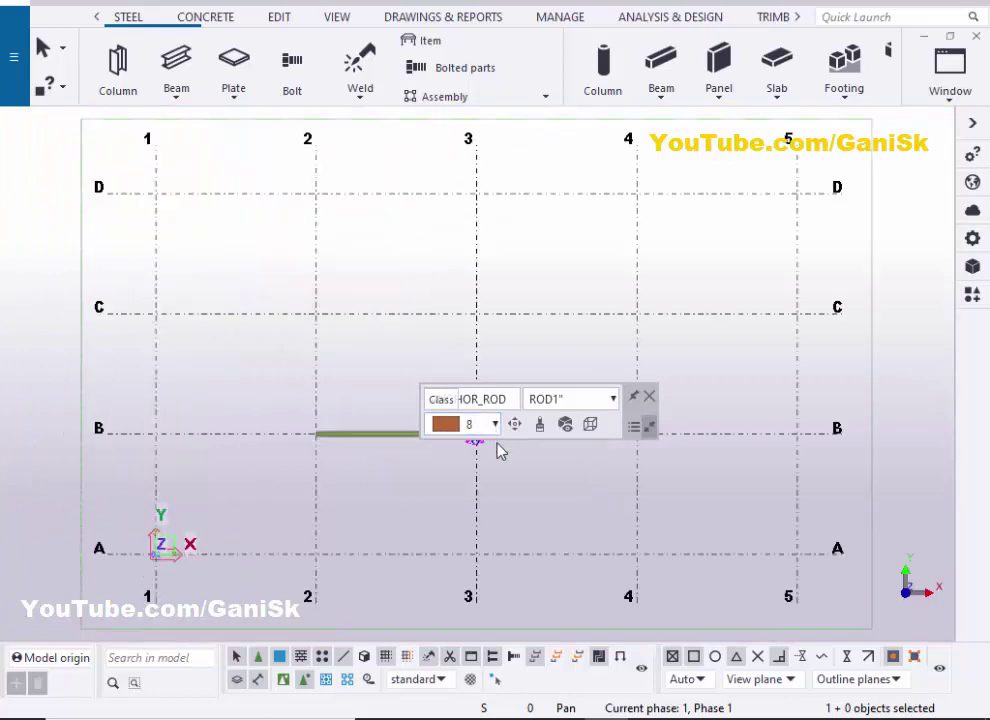
click(651, 397)
scroll(433, 440, up, 8)
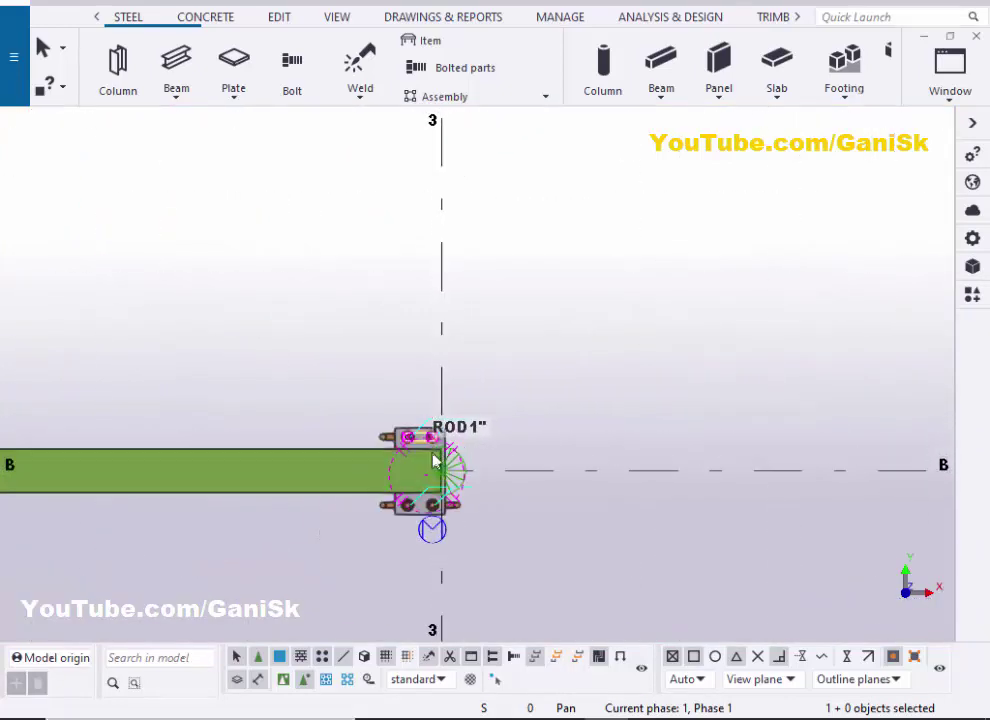
scroll(446, 278, up, 5)
right_click(418, 210)
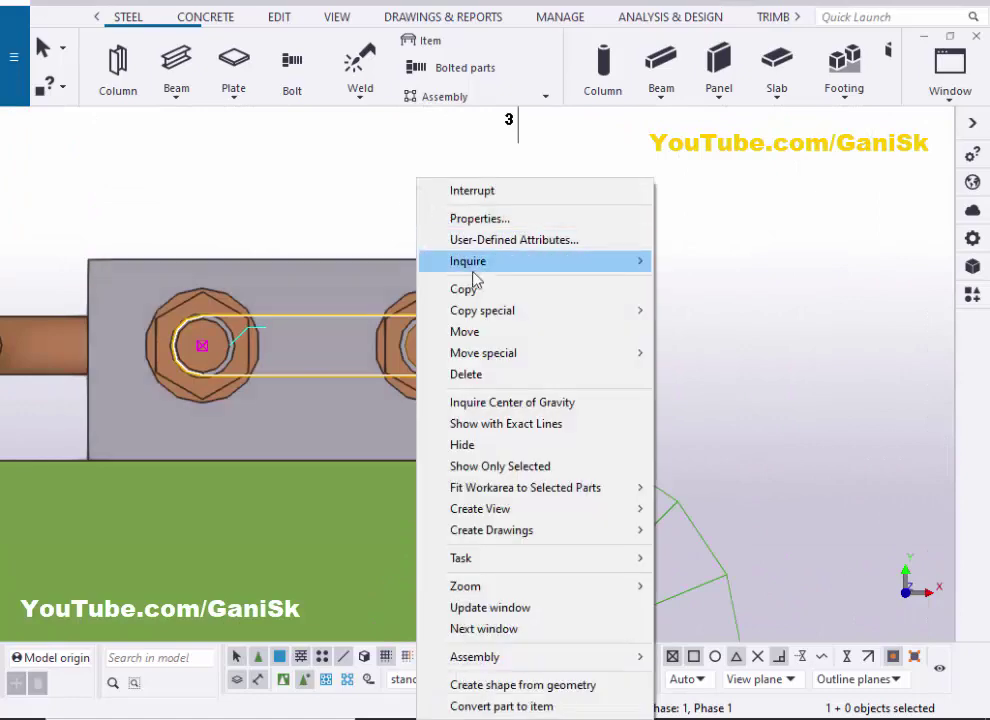
mouse_move(630, 358)
click(685, 374)
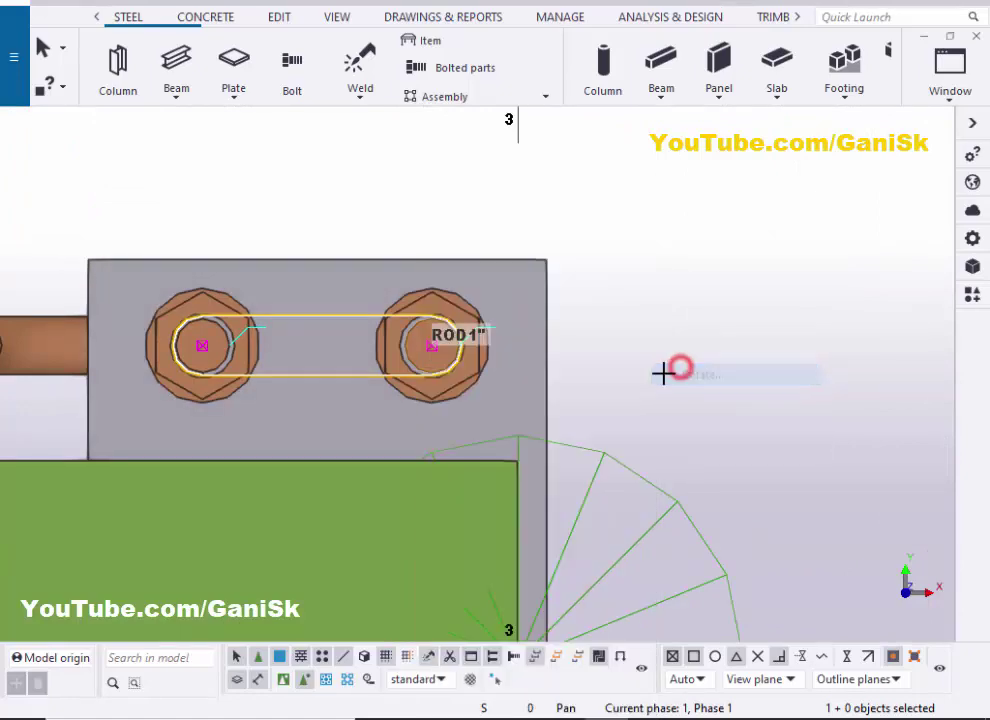
scroll(700, 367, down, 4)
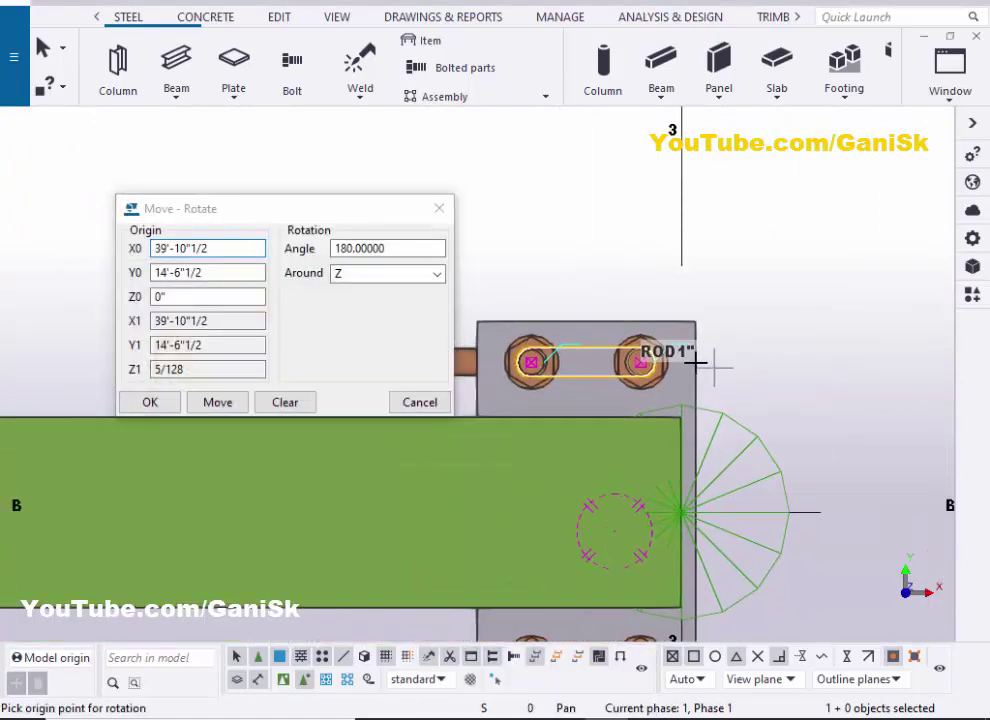
scroll(645, 360, up, 2)
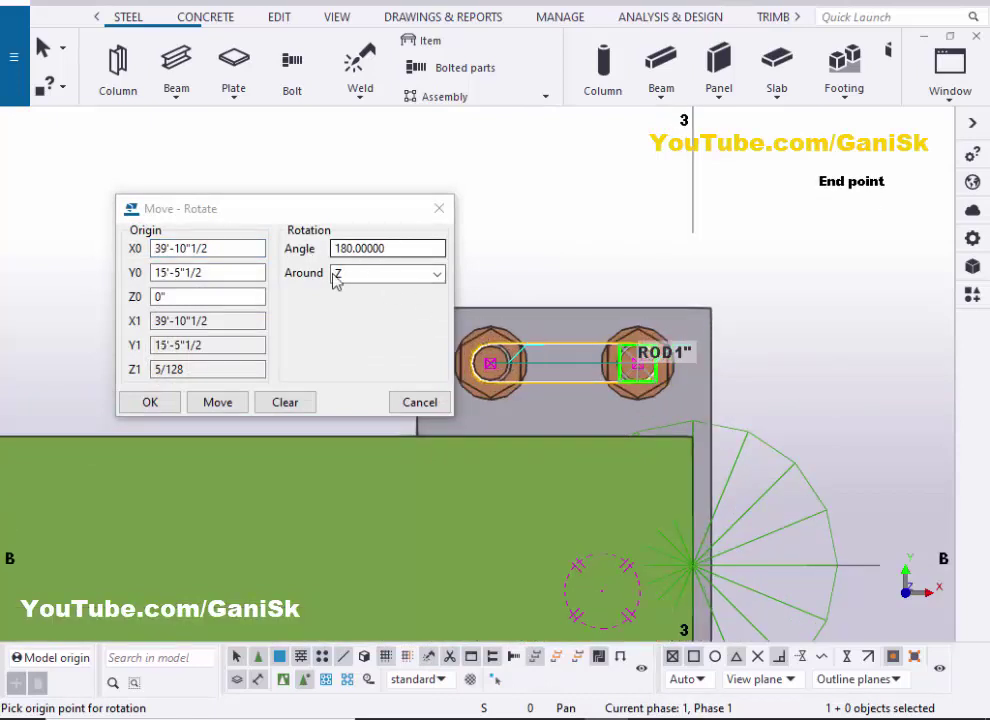
click(220, 401)
click(158, 401)
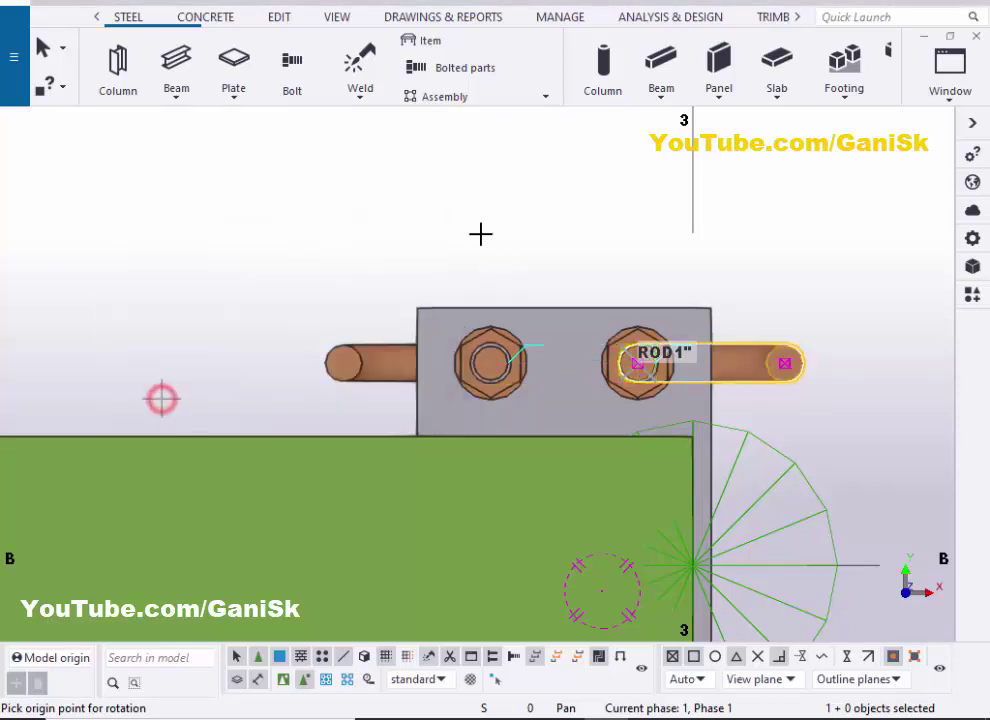
right_click(481, 234)
click(590, 236)
- Redraw the plan view of the bearing plate connection
right_click(539, 151)
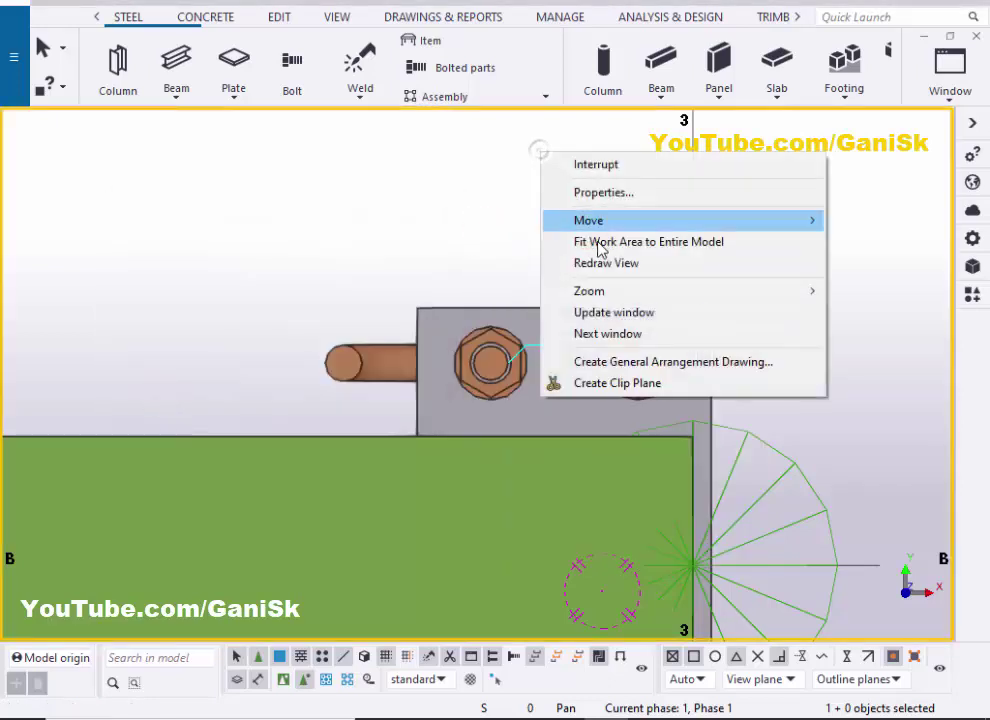
click(597, 264)
right_click(592, 252)
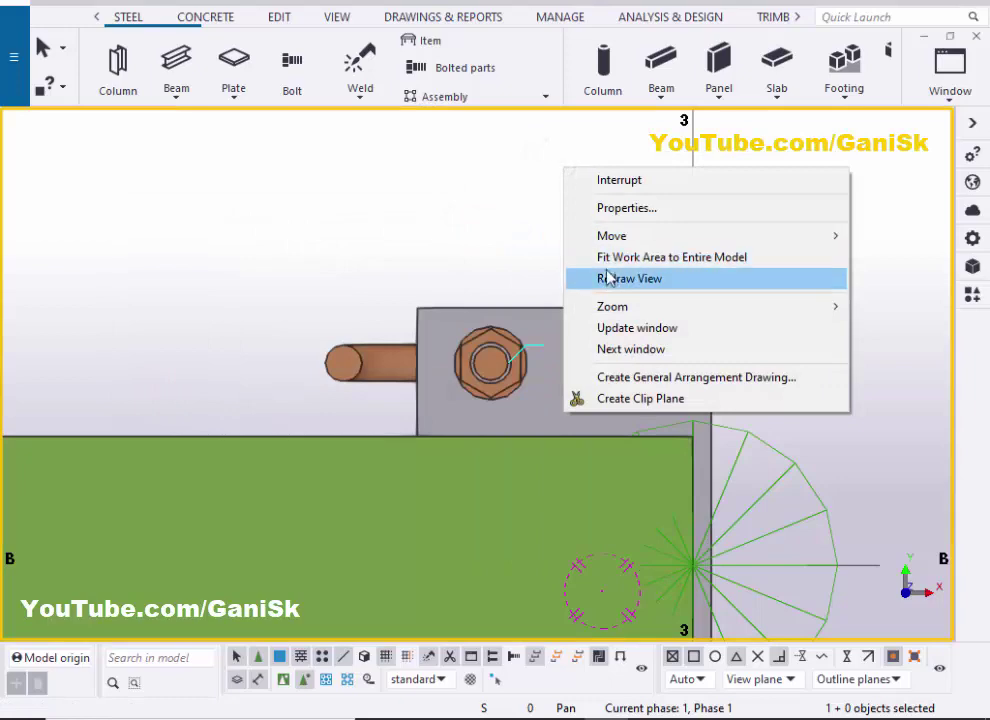
click(603, 277)
scroll(722, 325, down, 3)
scroll(683, 309, up, 2)
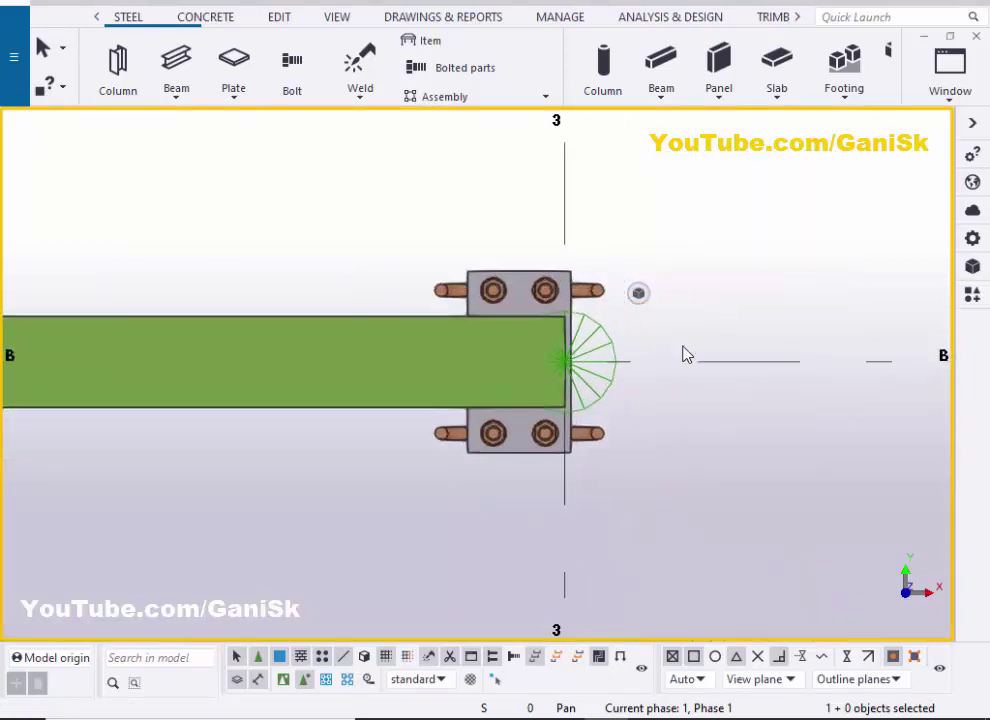
- Return to the 3D view and check the orientation of all four hook rods below the bearing plate
key(ctrl+p)
scroll(449, 427, up, 10)
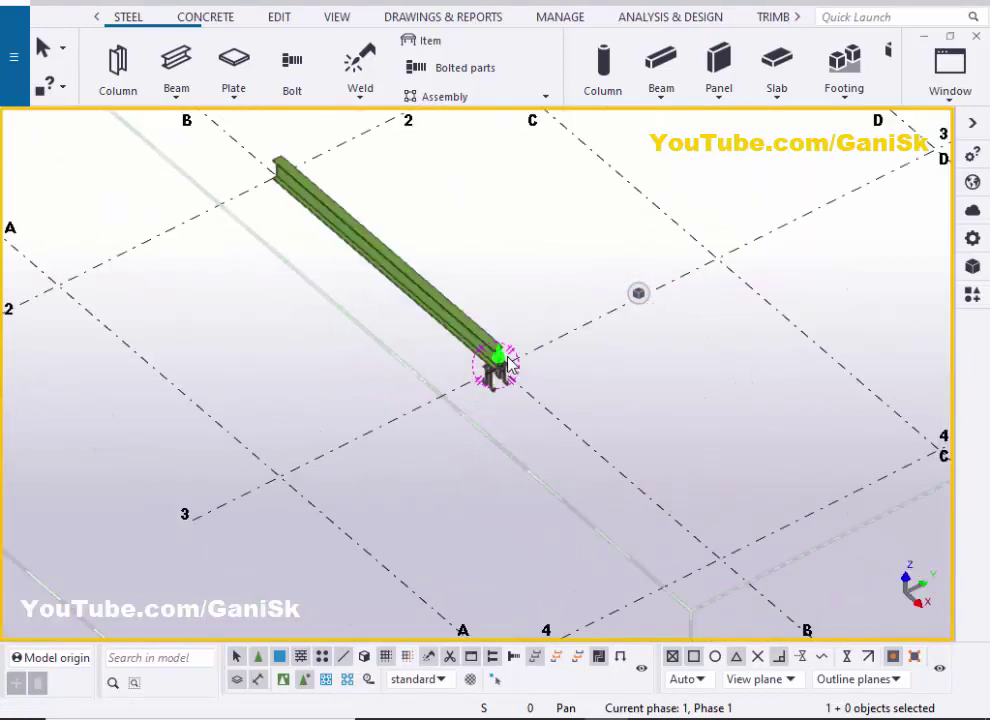
ctrl+middle_drag(480, 420, 485, 465)
scroll(475, 406, down, 1)
scroll(465, 405, up, 2)
scroll(485, 449, up, 3)
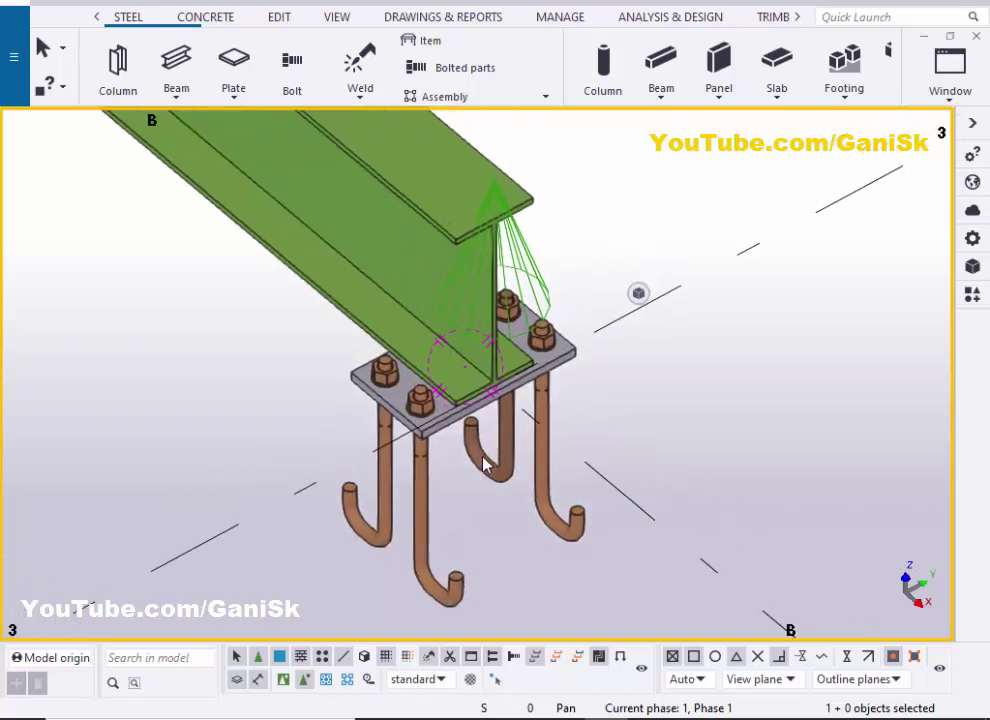